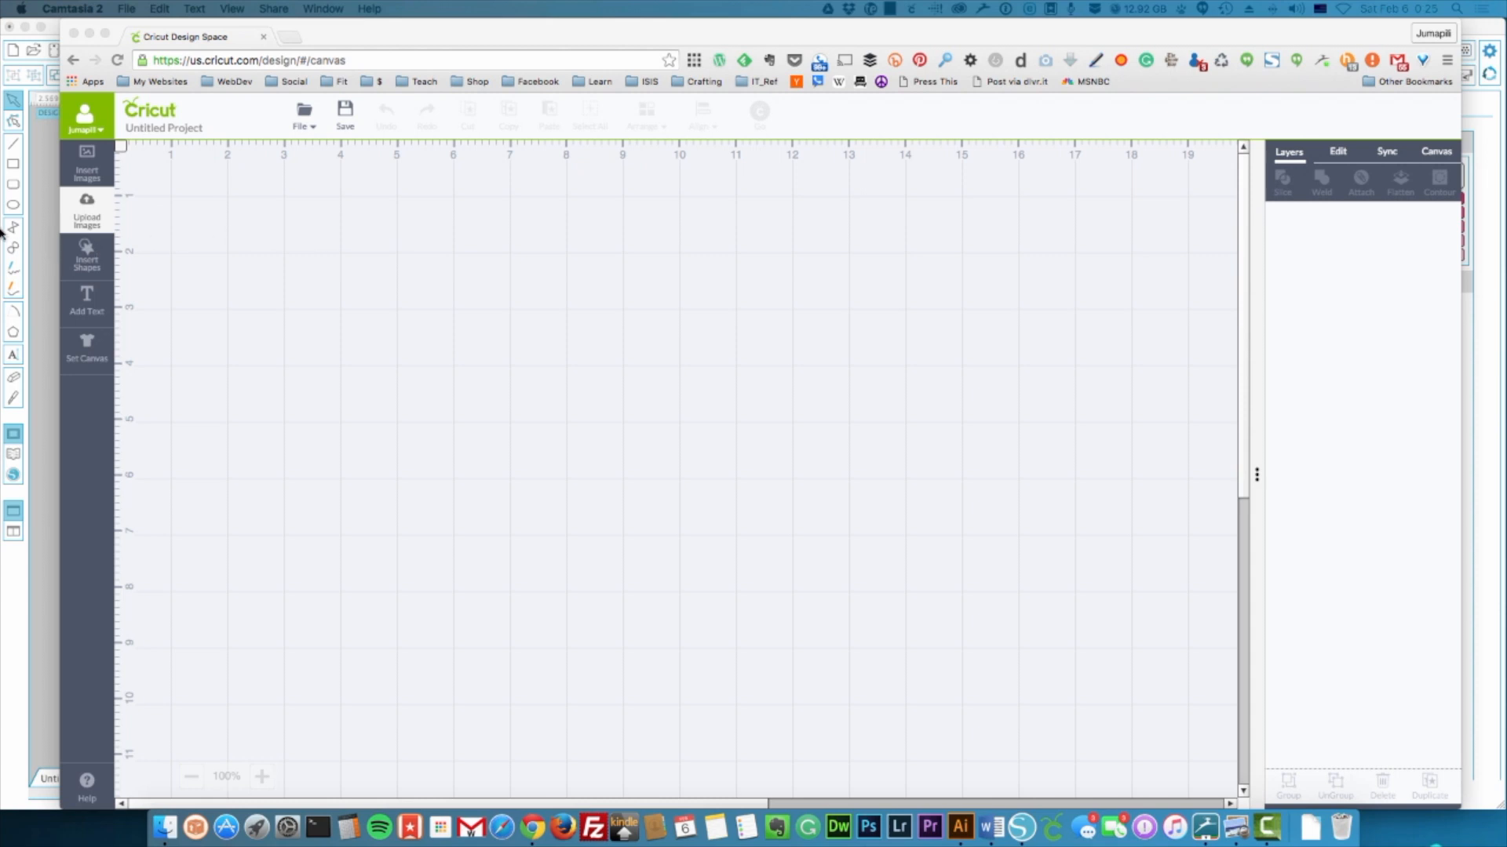
Switch to Silhouette Studio, search the library for "ferris" and add the Ferris wheel design to the page.
click(31, 231)
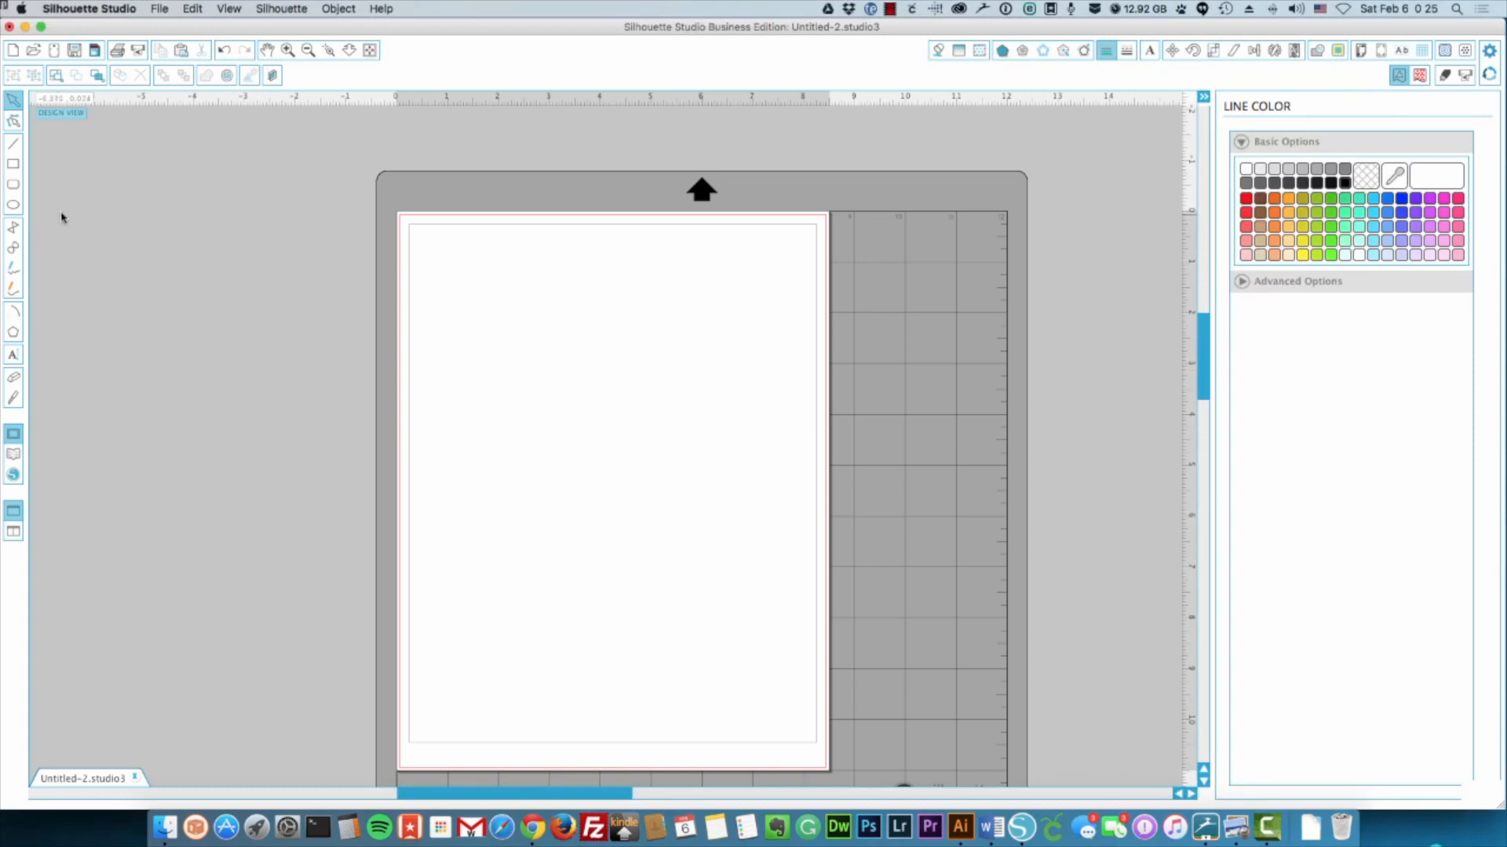
click(13, 459)
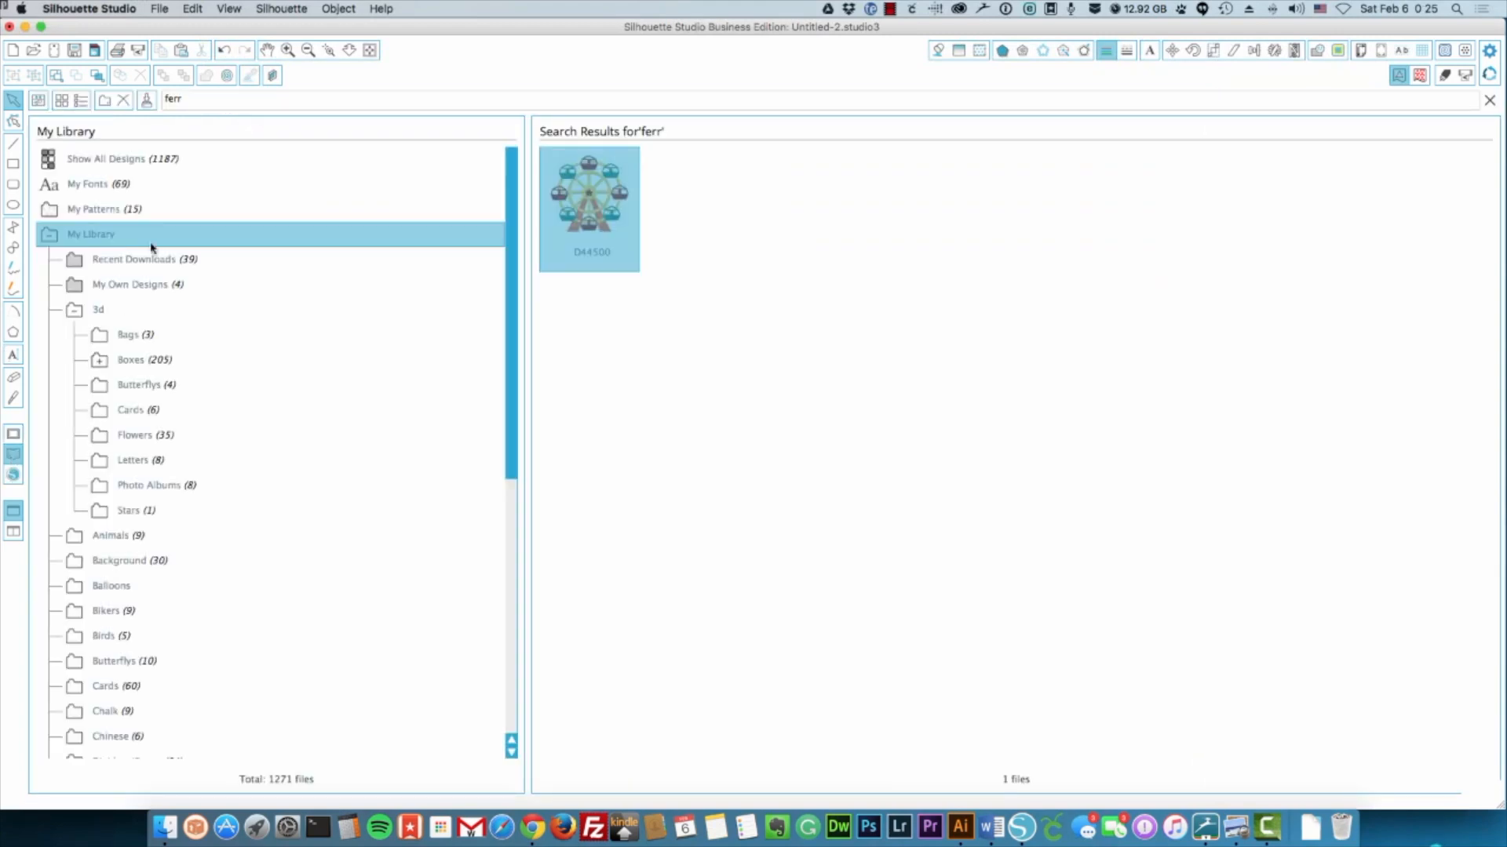
click(205, 105)
text(ferris)
double_click(571, 203)
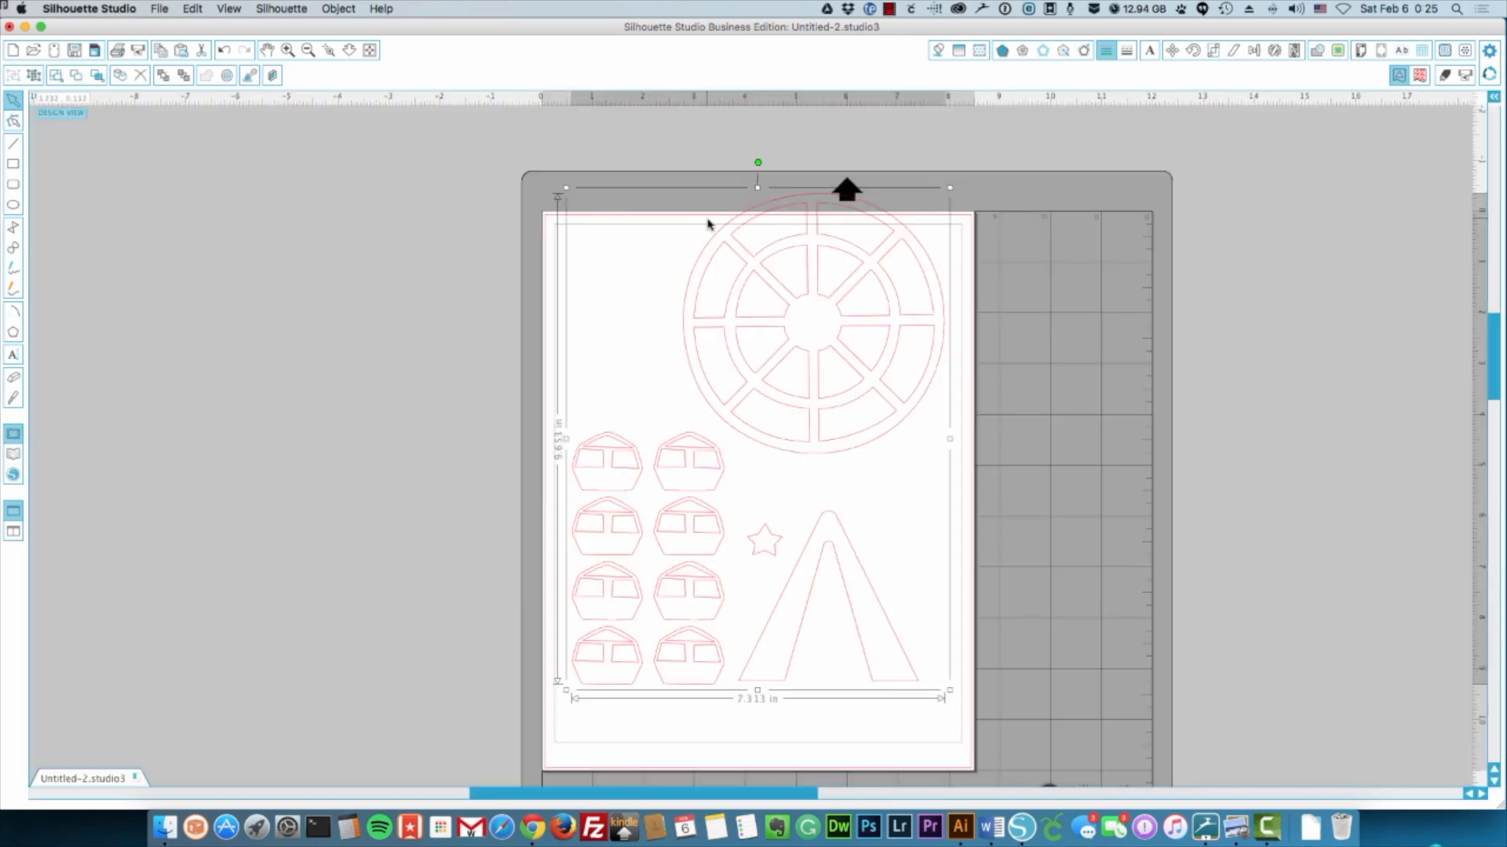
Scale the Ferris wheel design down to about 6.4 in wide and position it inside the page margins.
drag(566, 187, 609, 251)
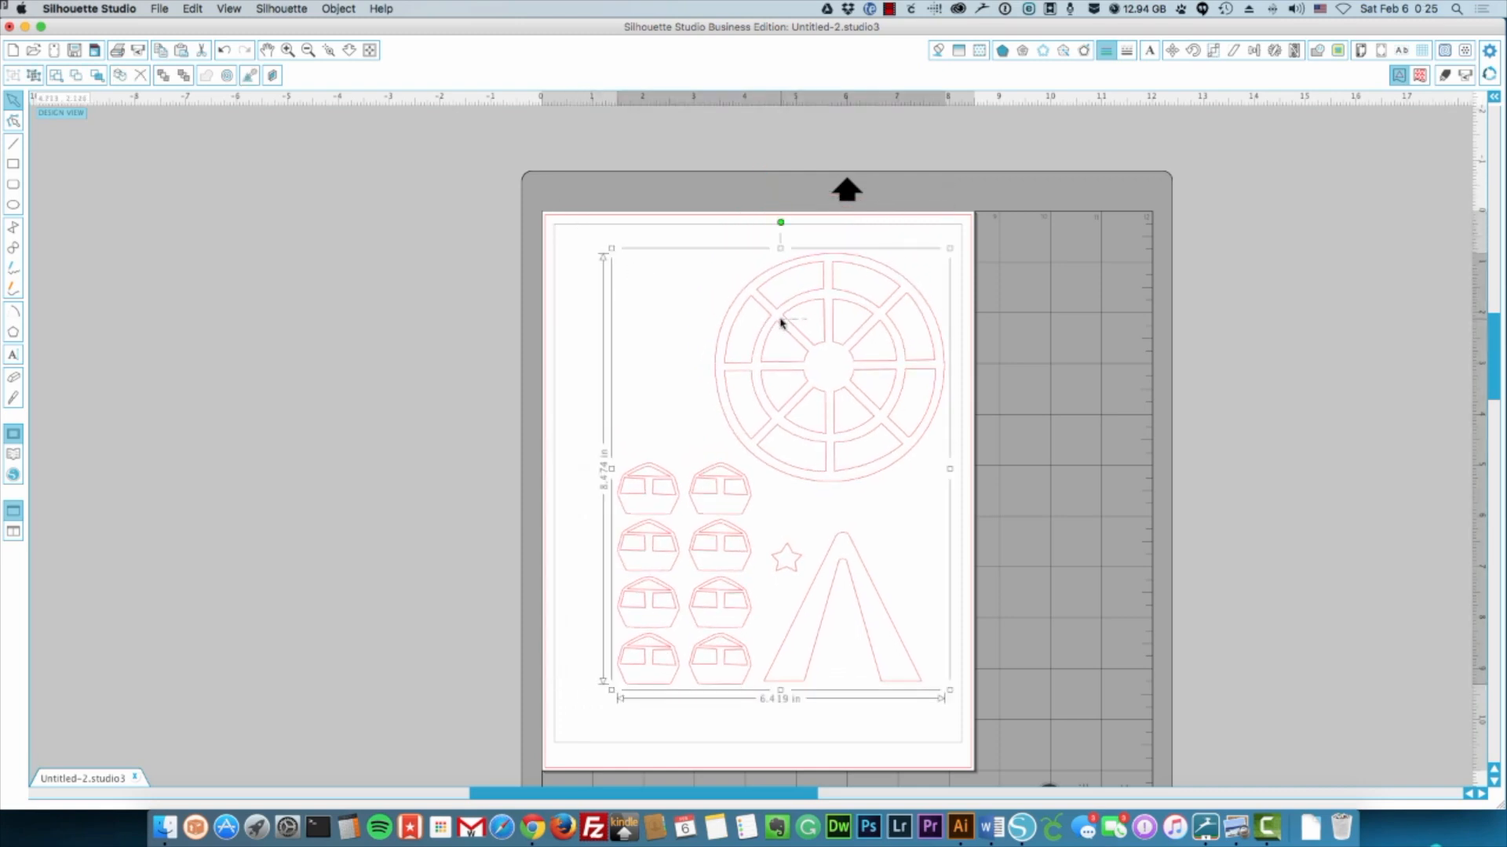
drag(784, 323, 757, 322)
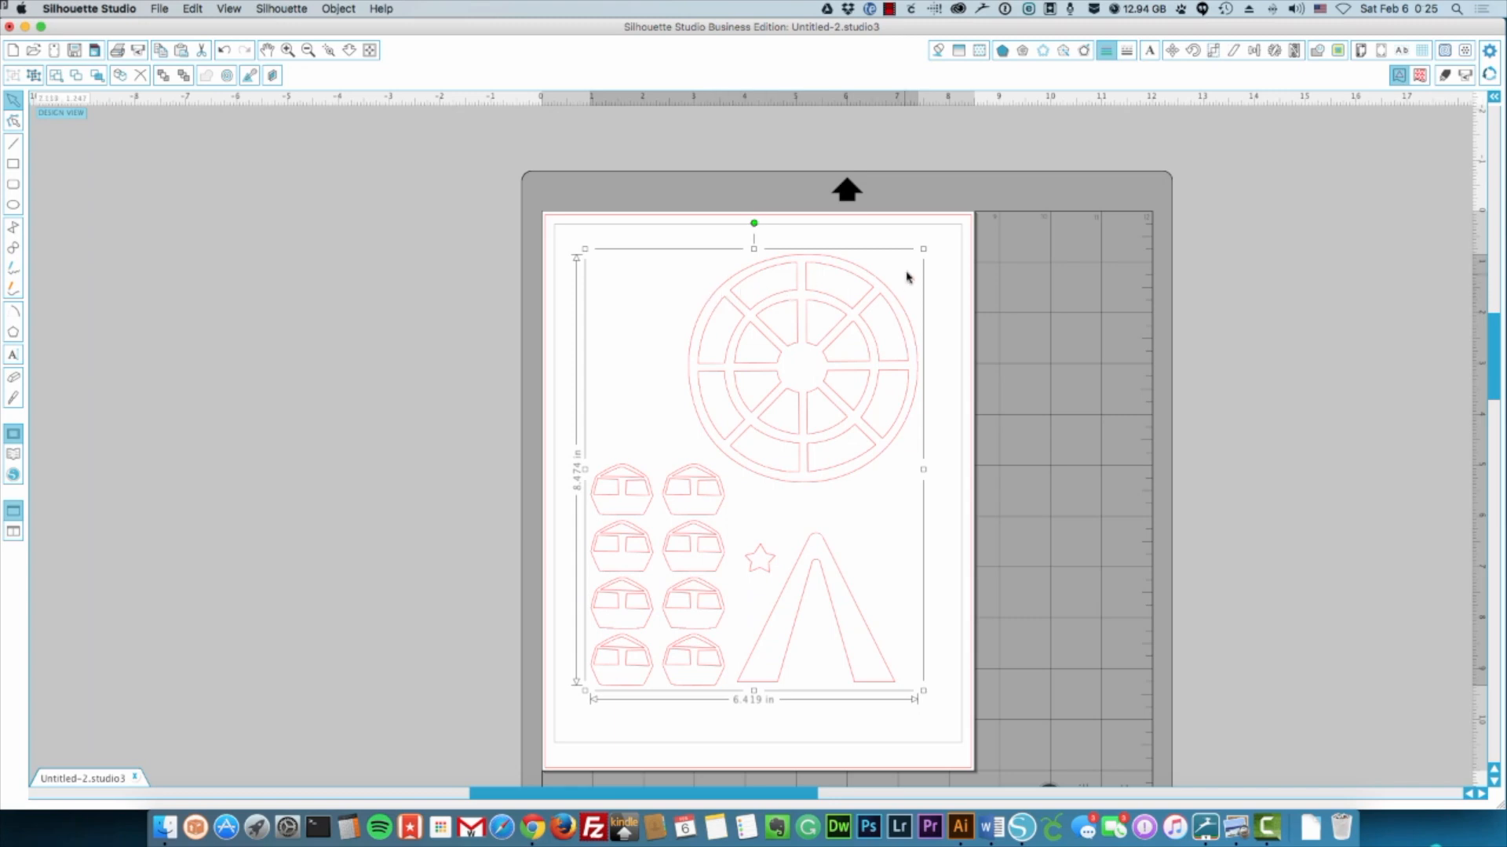
Set both the fill color and the line color of the Ferris wheel design to black, and deselect it.
click(938, 52)
click(1344, 183)
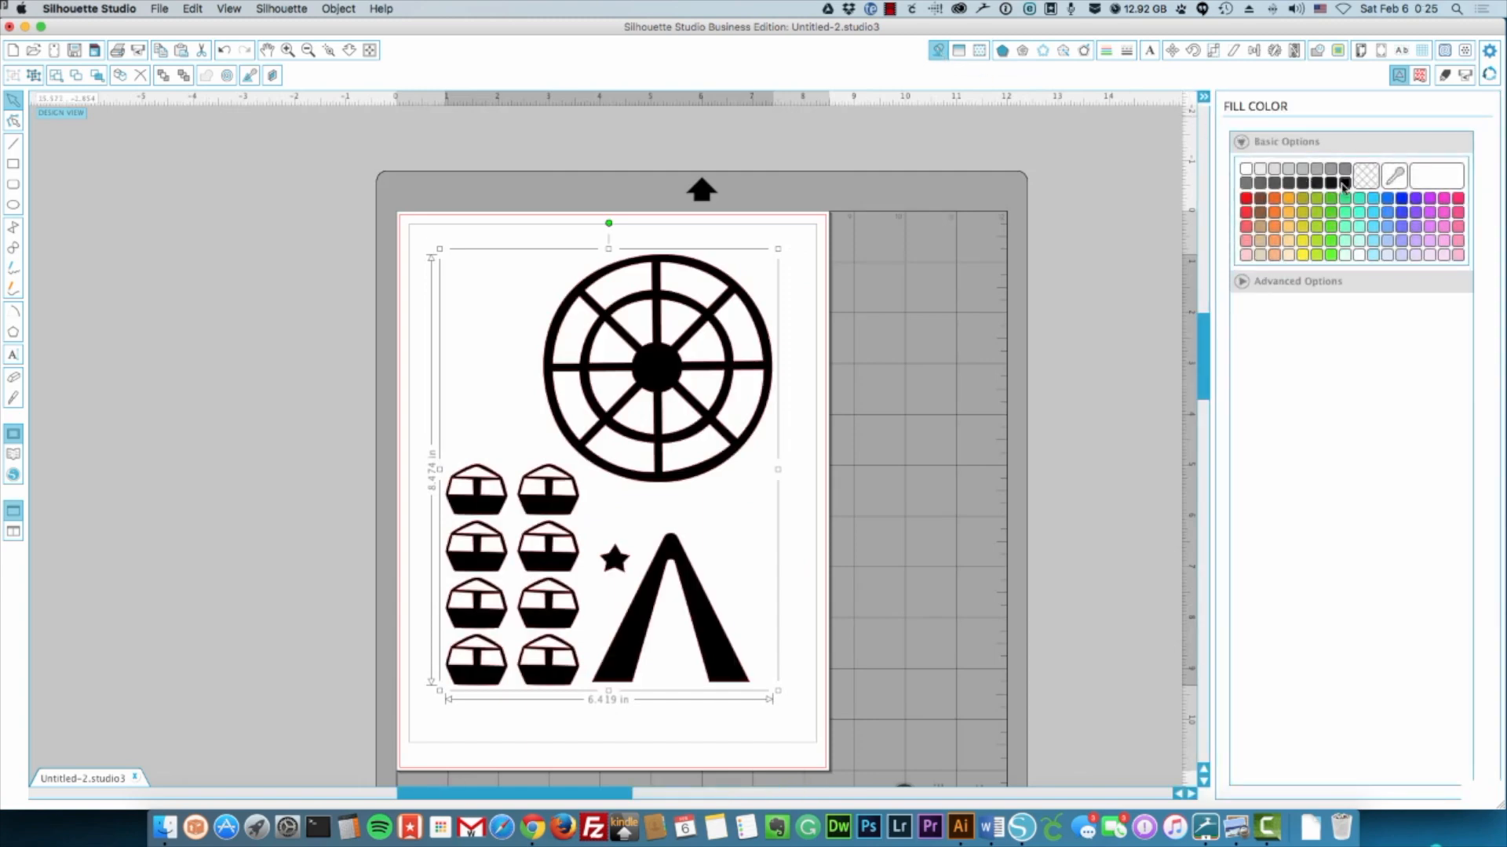
click(1106, 51)
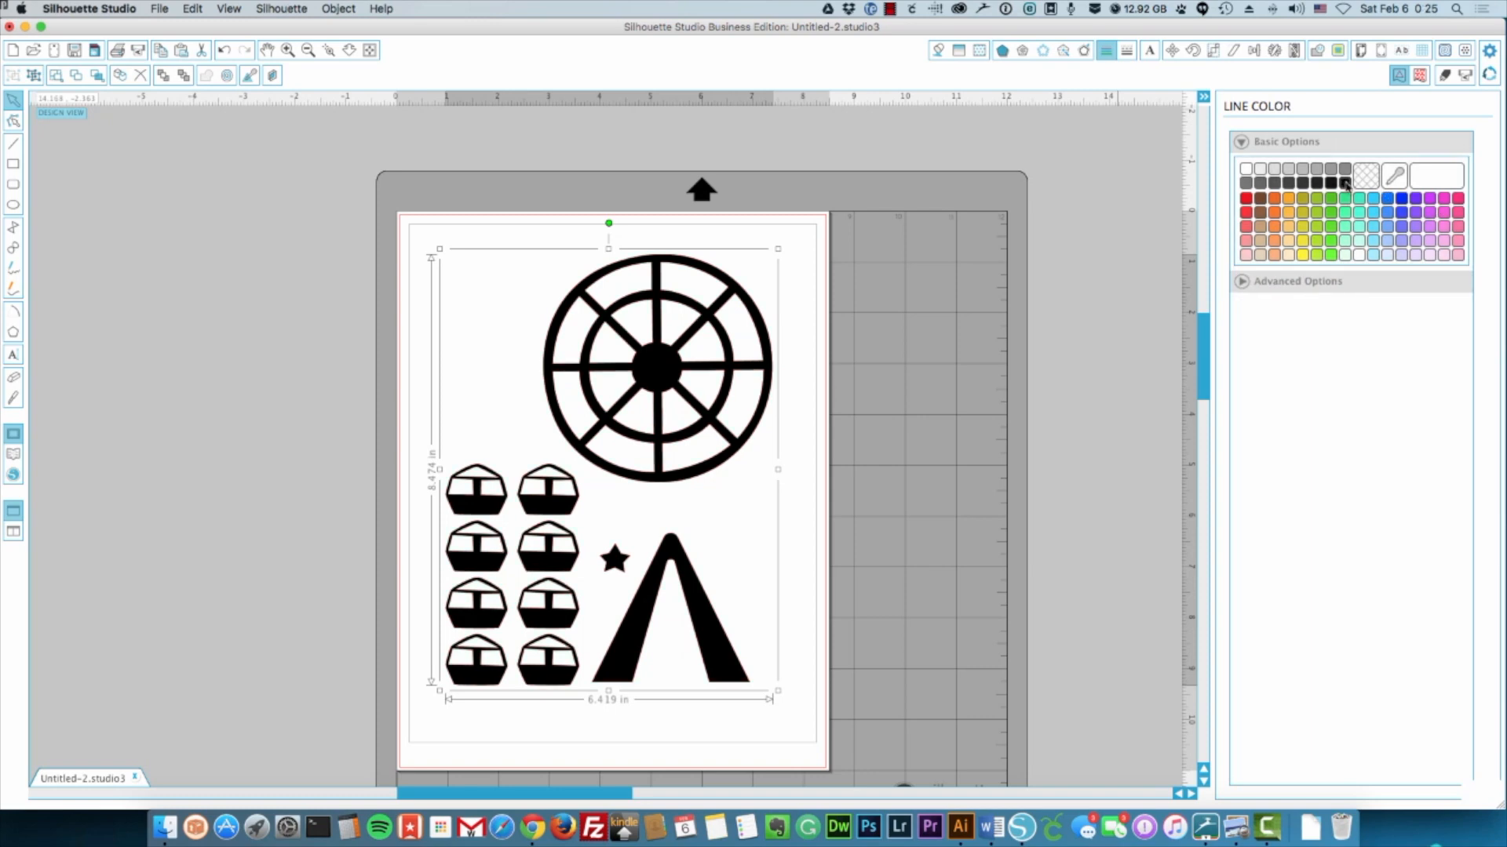
click(905, 348)
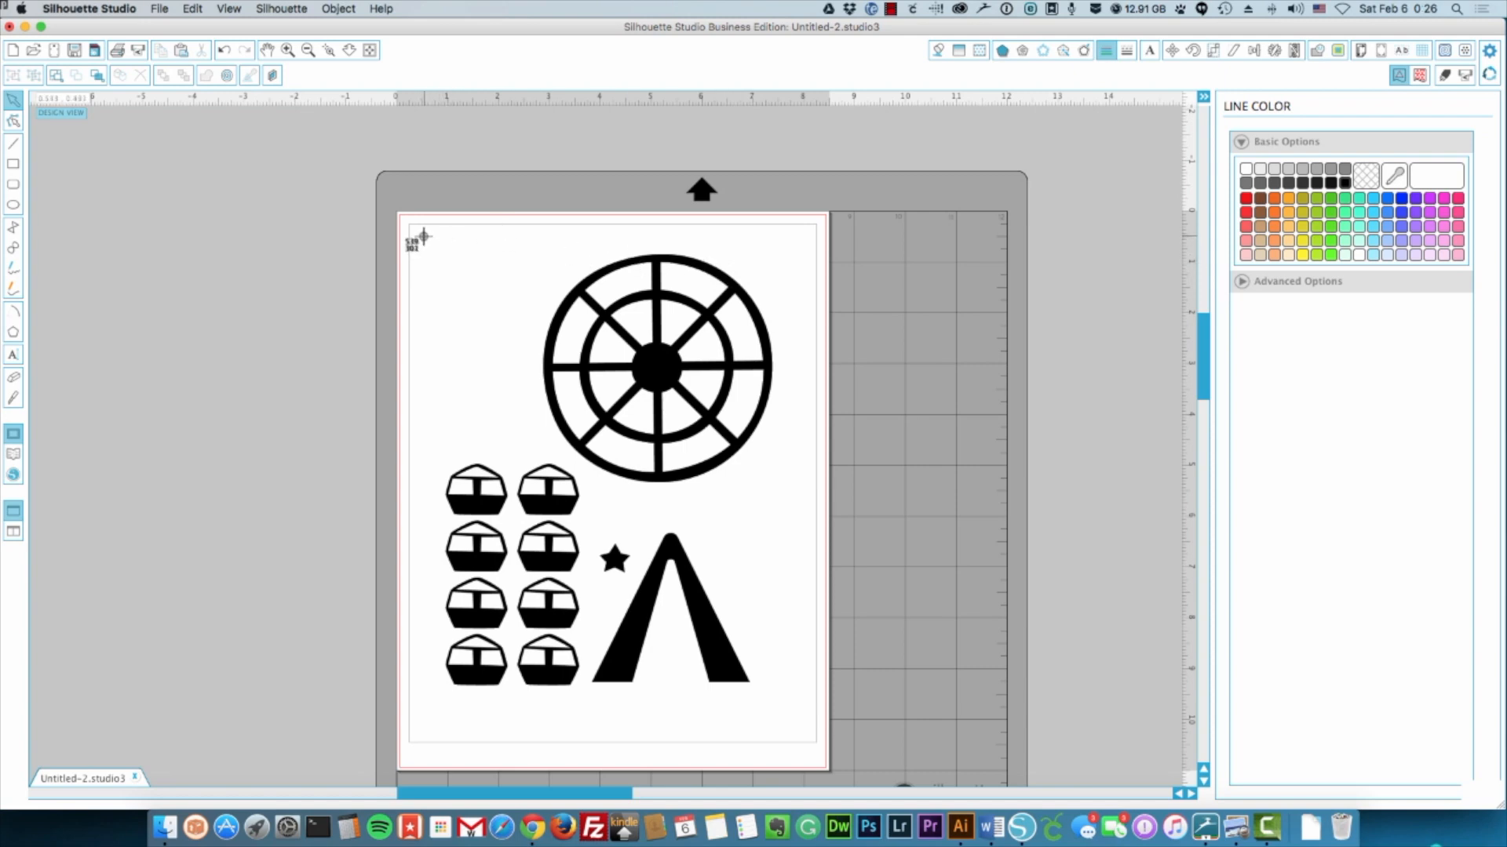
Capture a region screenshot of the page area holding all the black shapes, and minimize the Silhouette Studio window.
drag(417, 237, 808, 715)
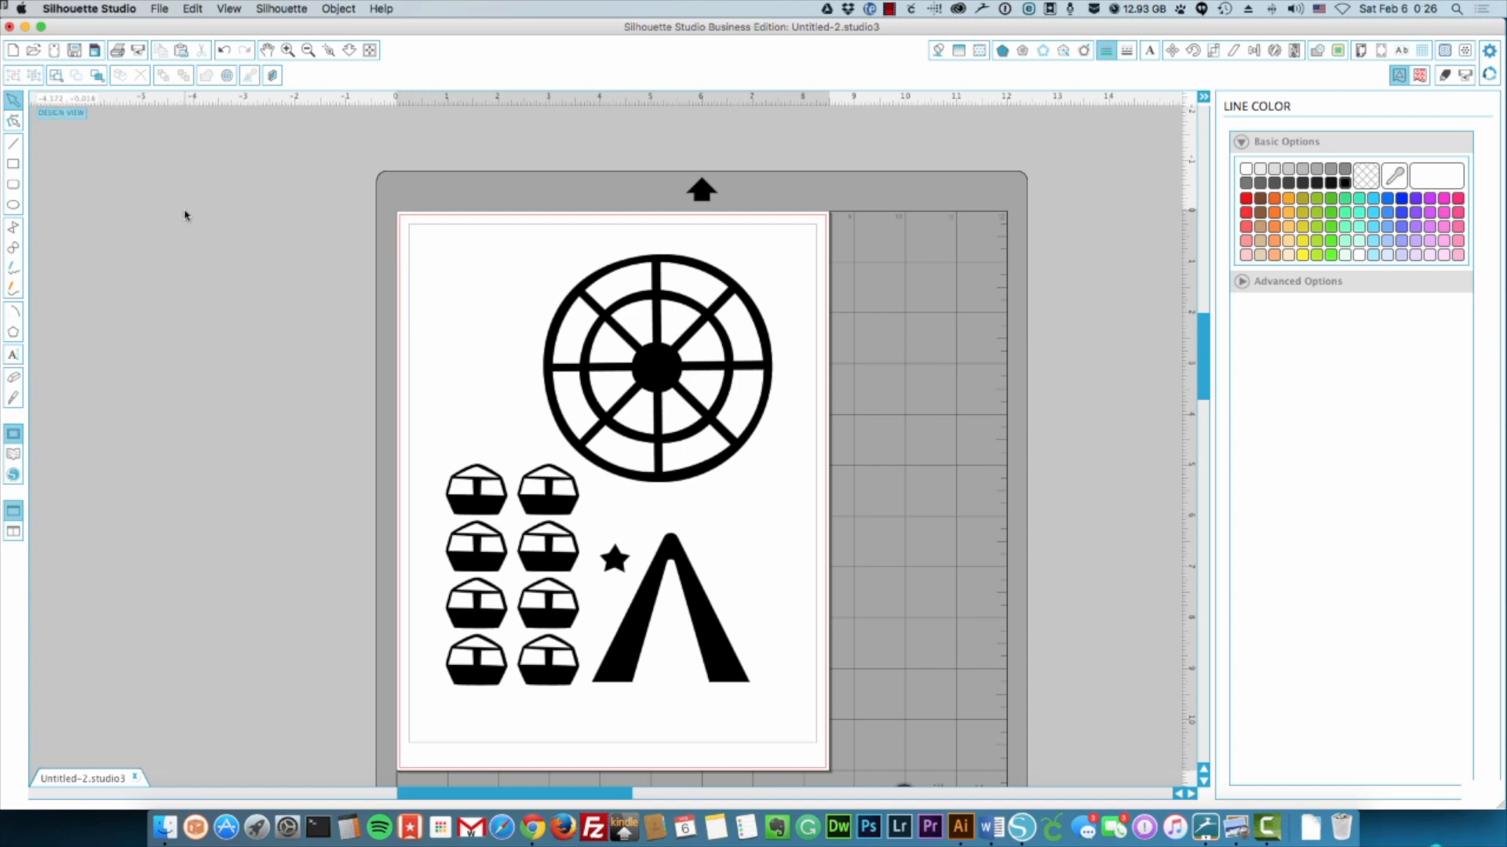
click(26, 29)
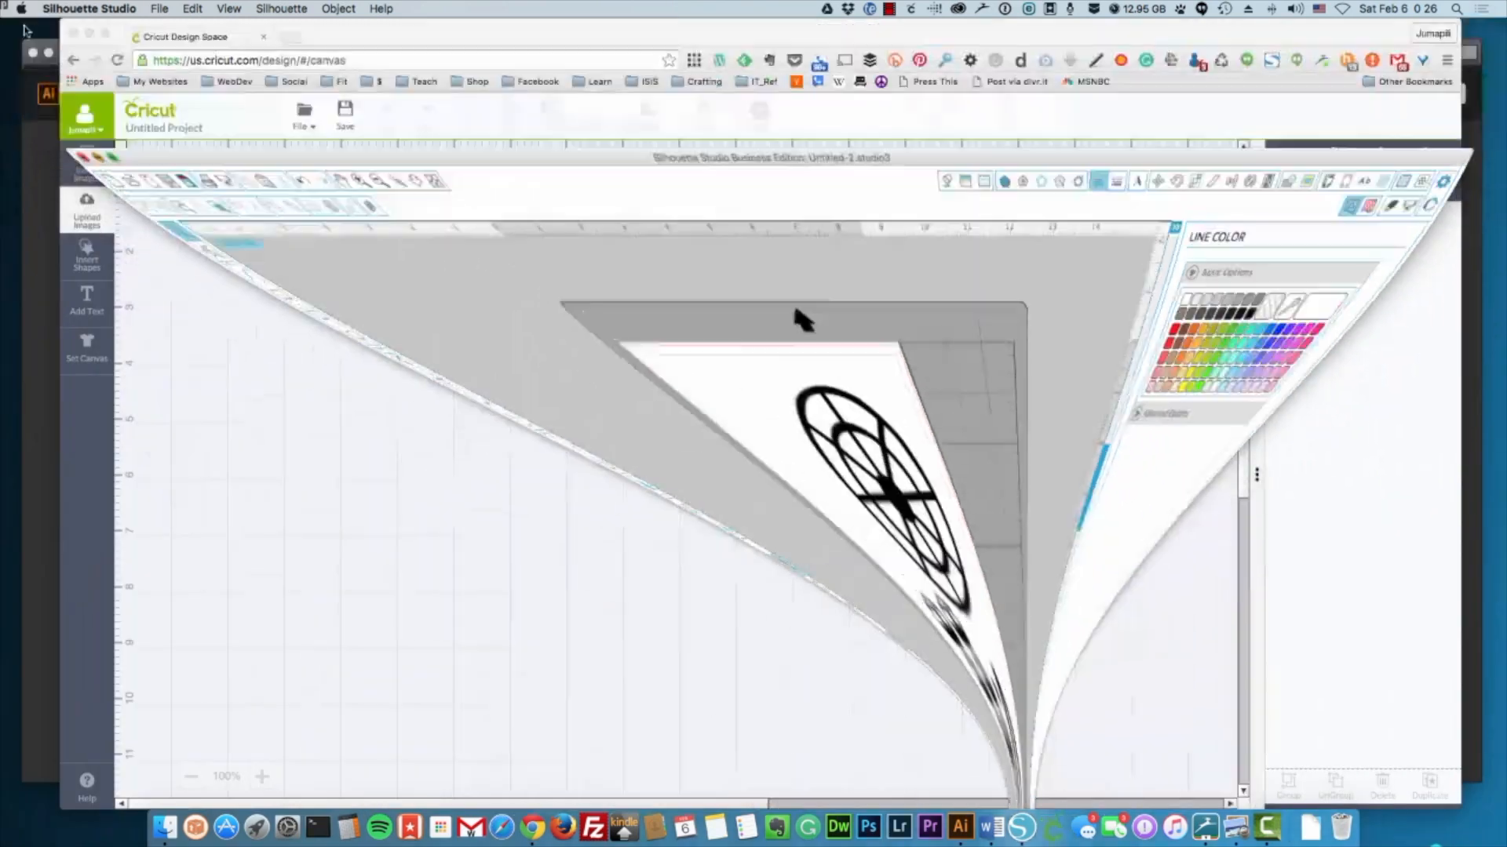
Switch to Adobe Illustrator and open the newest PNG from the Screenshots folder in Dropbox.
click(956, 816)
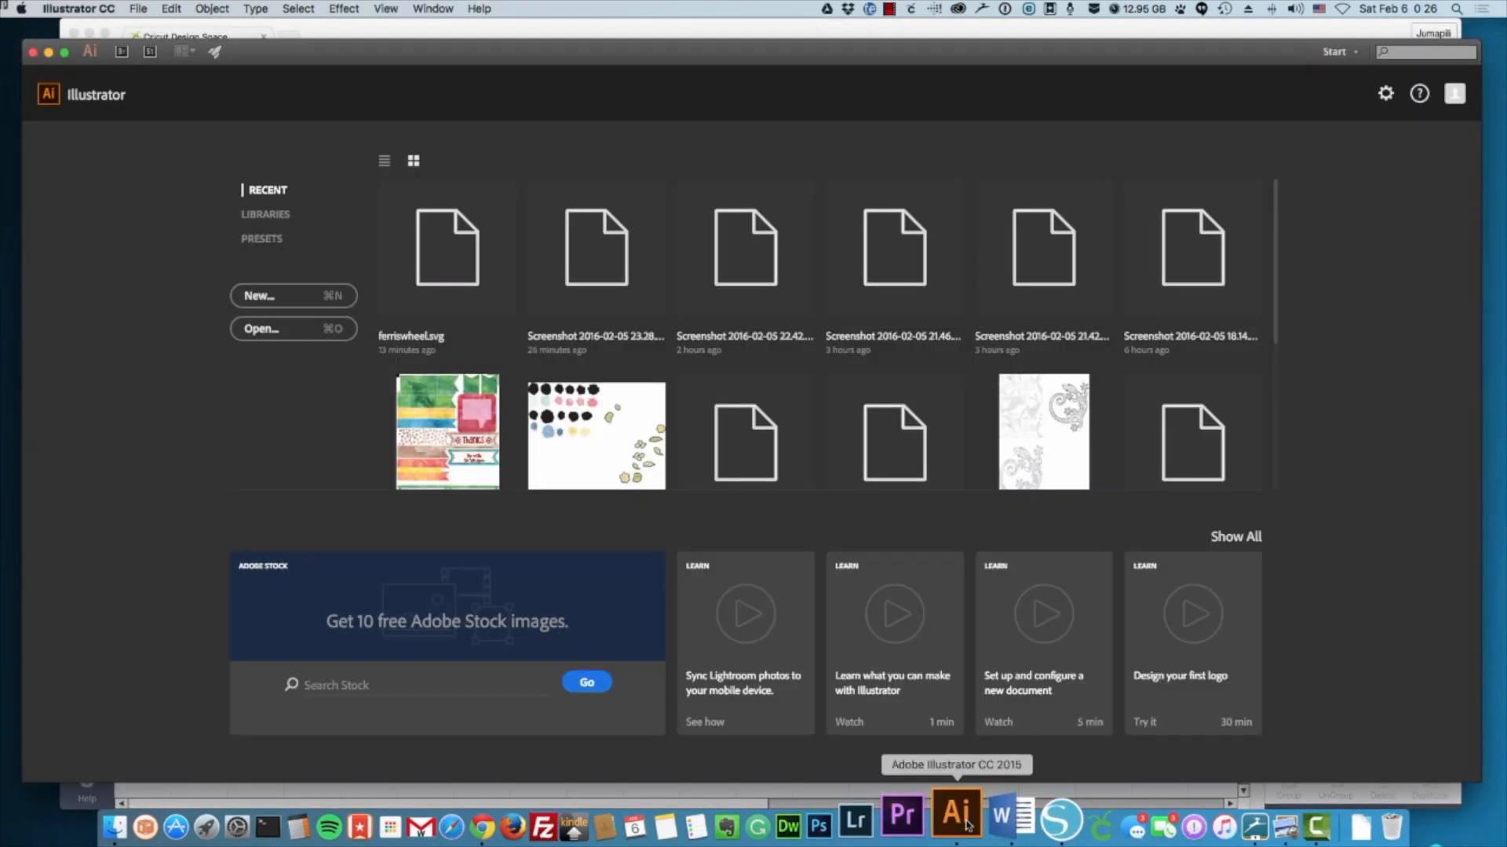
click(142, 14)
click(157, 58)
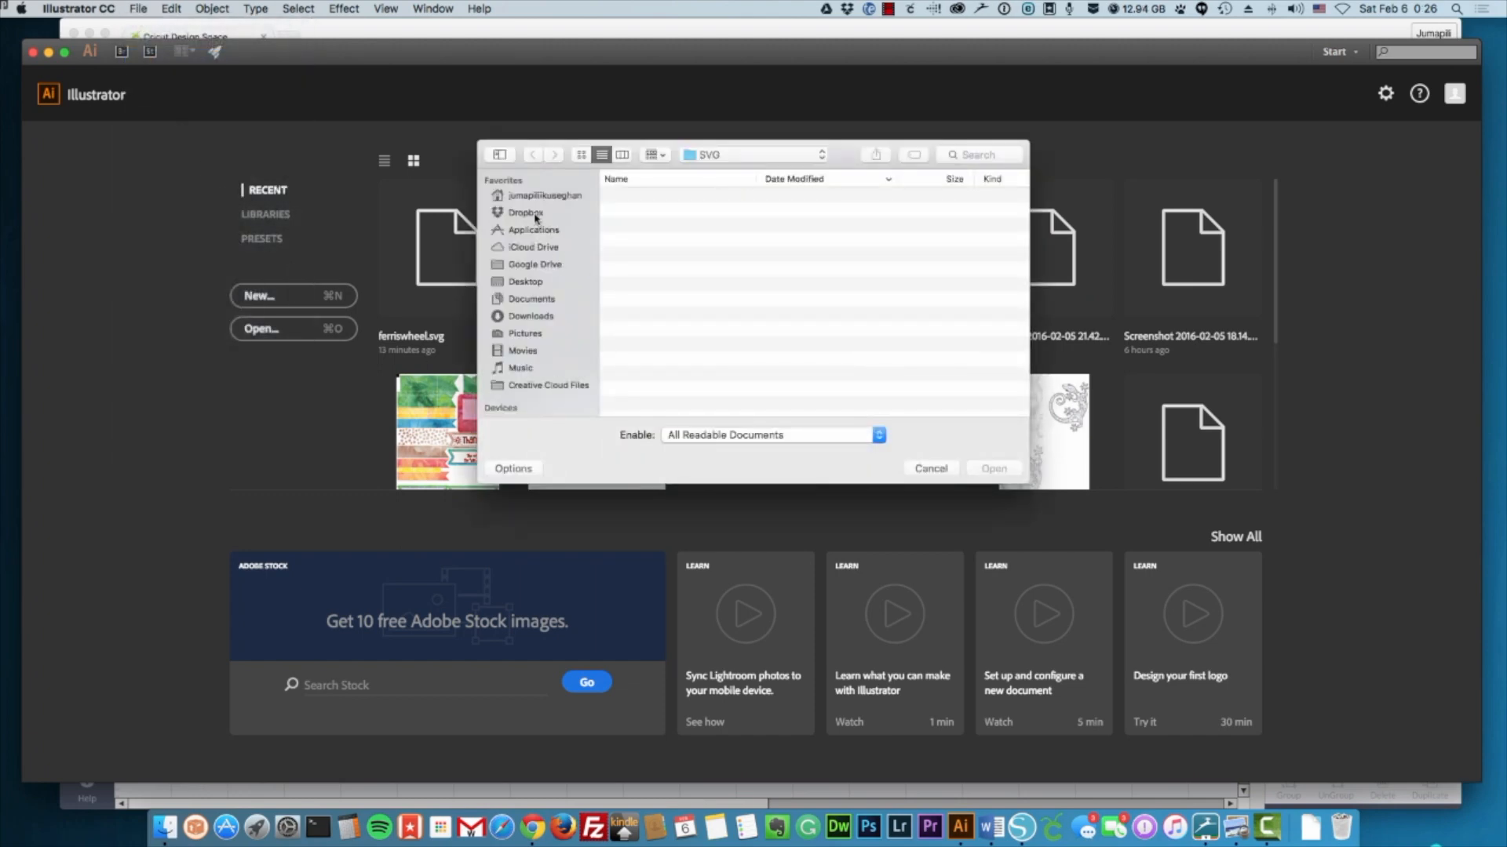
click(535, 214)
click(674, 200)
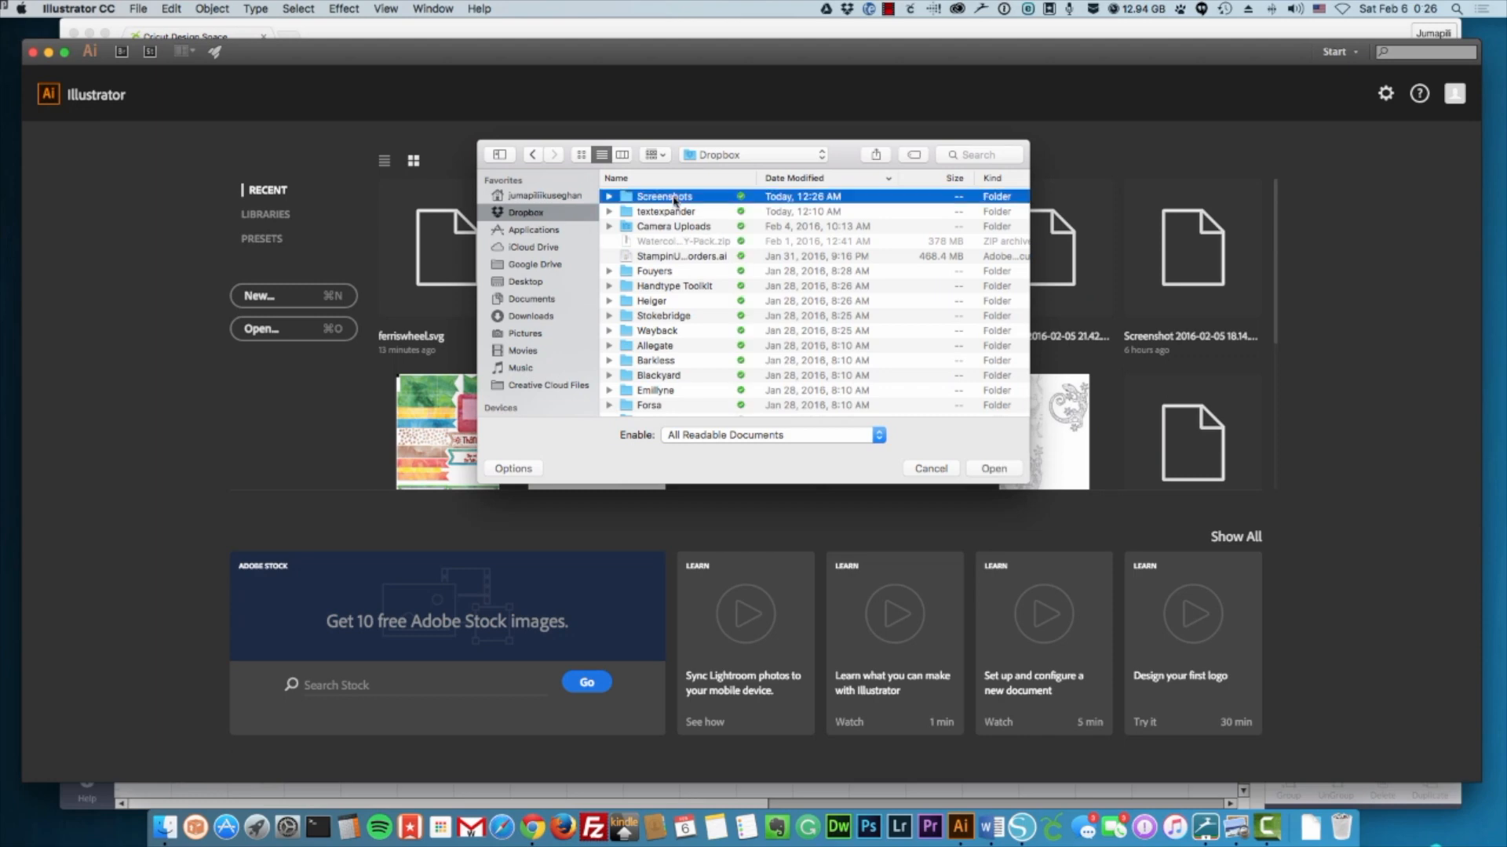
double_click(675, 199)
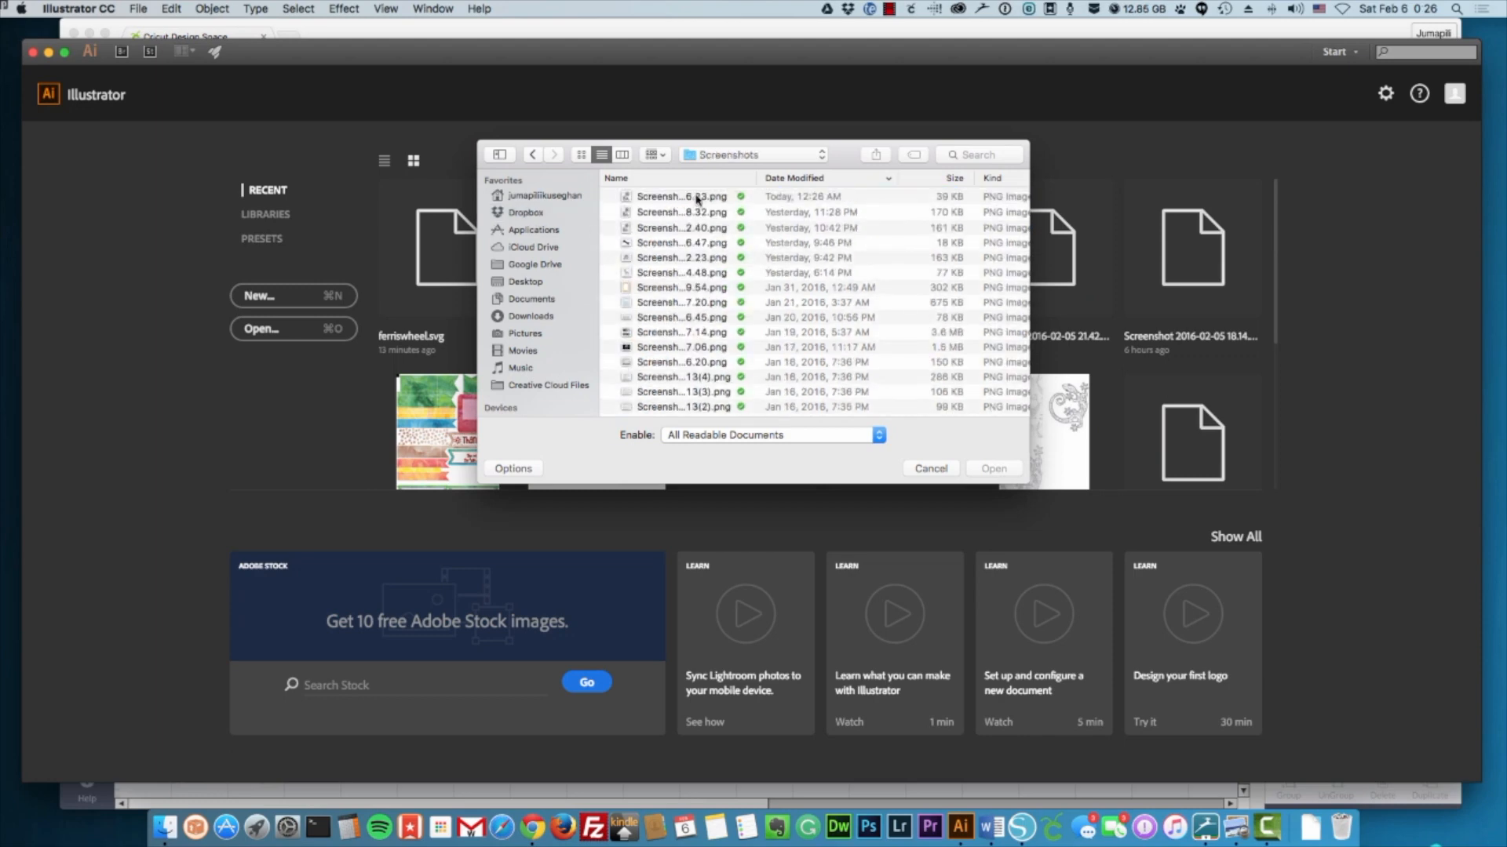
click(697, 199)
double_click(697, 199)
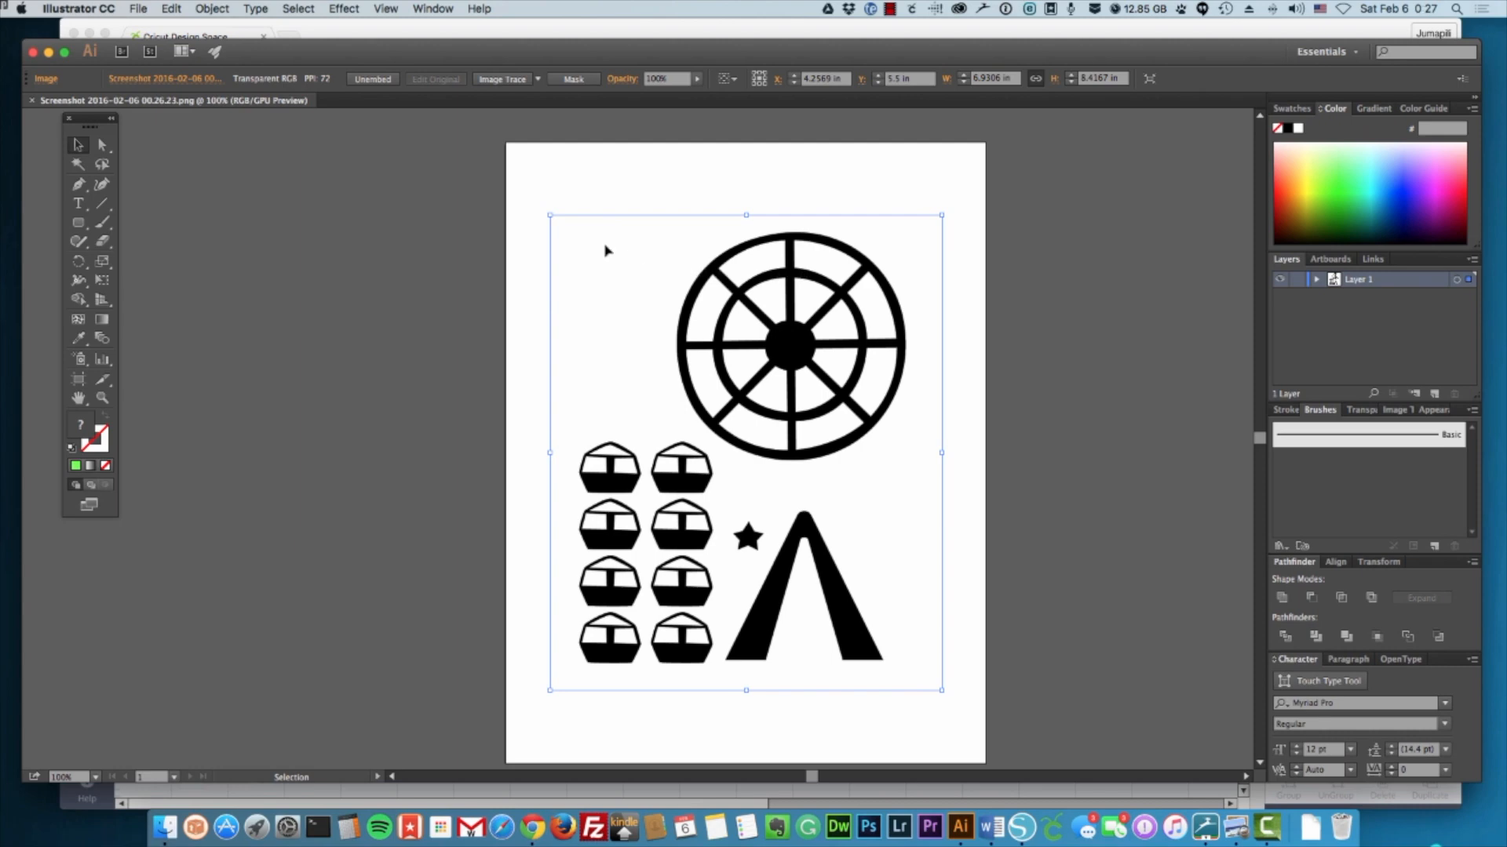
Draw a rounded rectangle about 8.1 by 10.6 in over nearly the whole artboard and fill it bright green.
click(532, 246)
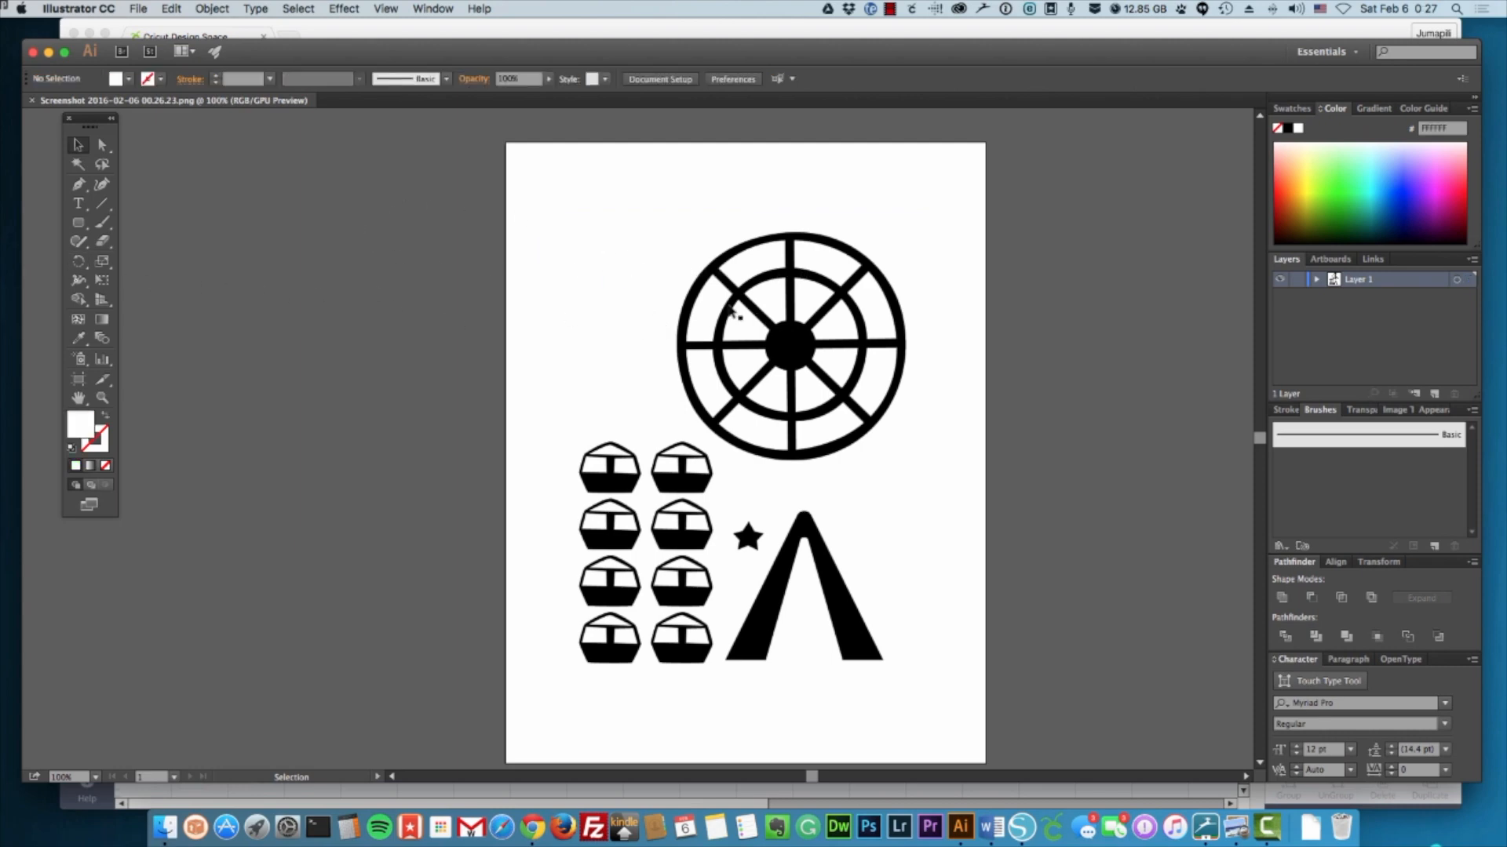
click(80, 225)
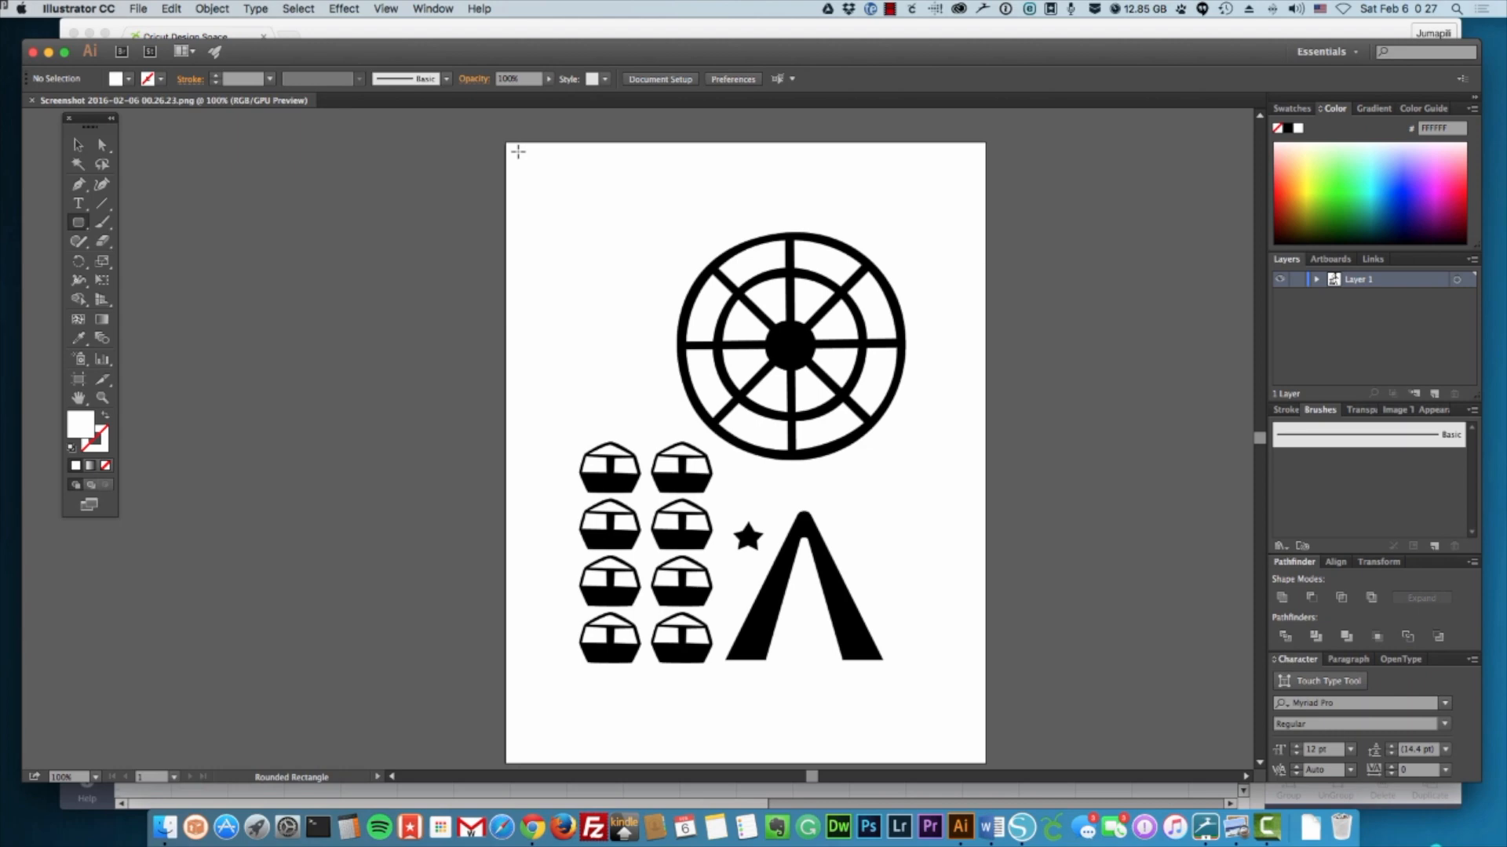
drag(518, 151, 975, 750)
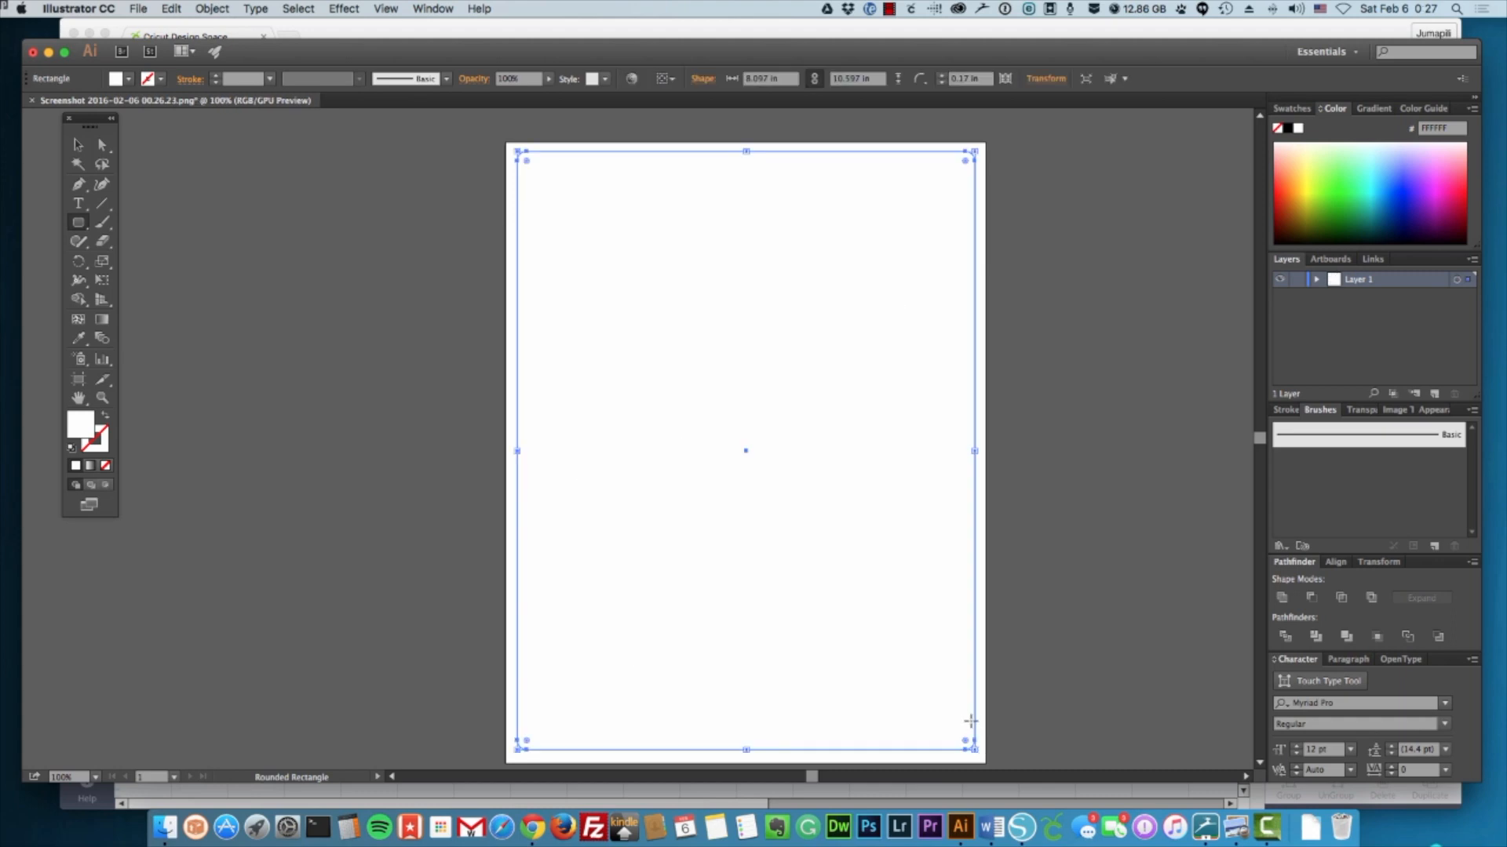
click(1345, 173)
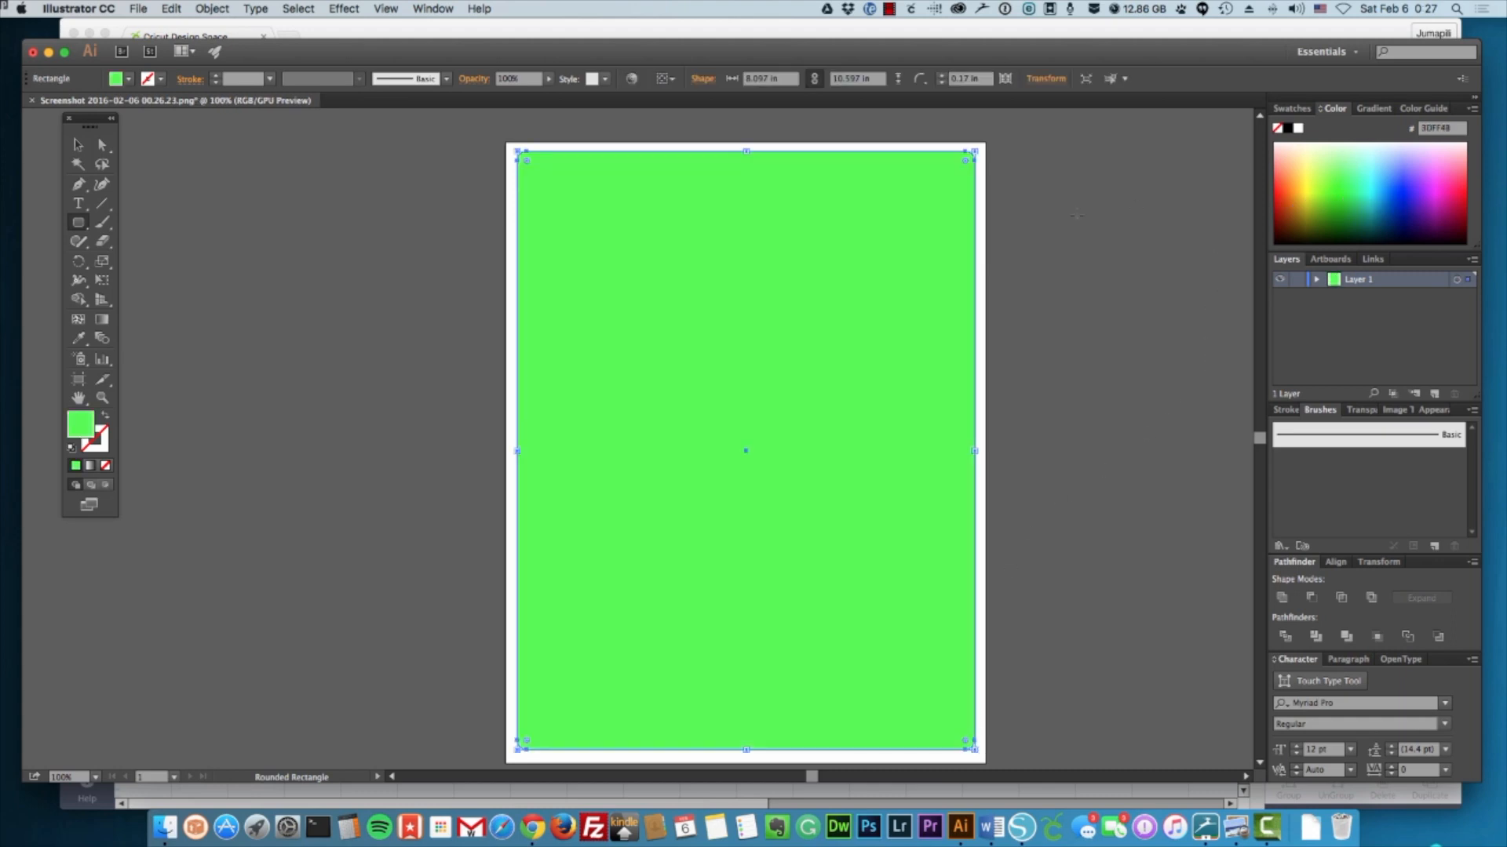
Send the green rectangle to the back, behind the screenshot image.
right_click(816, 269)
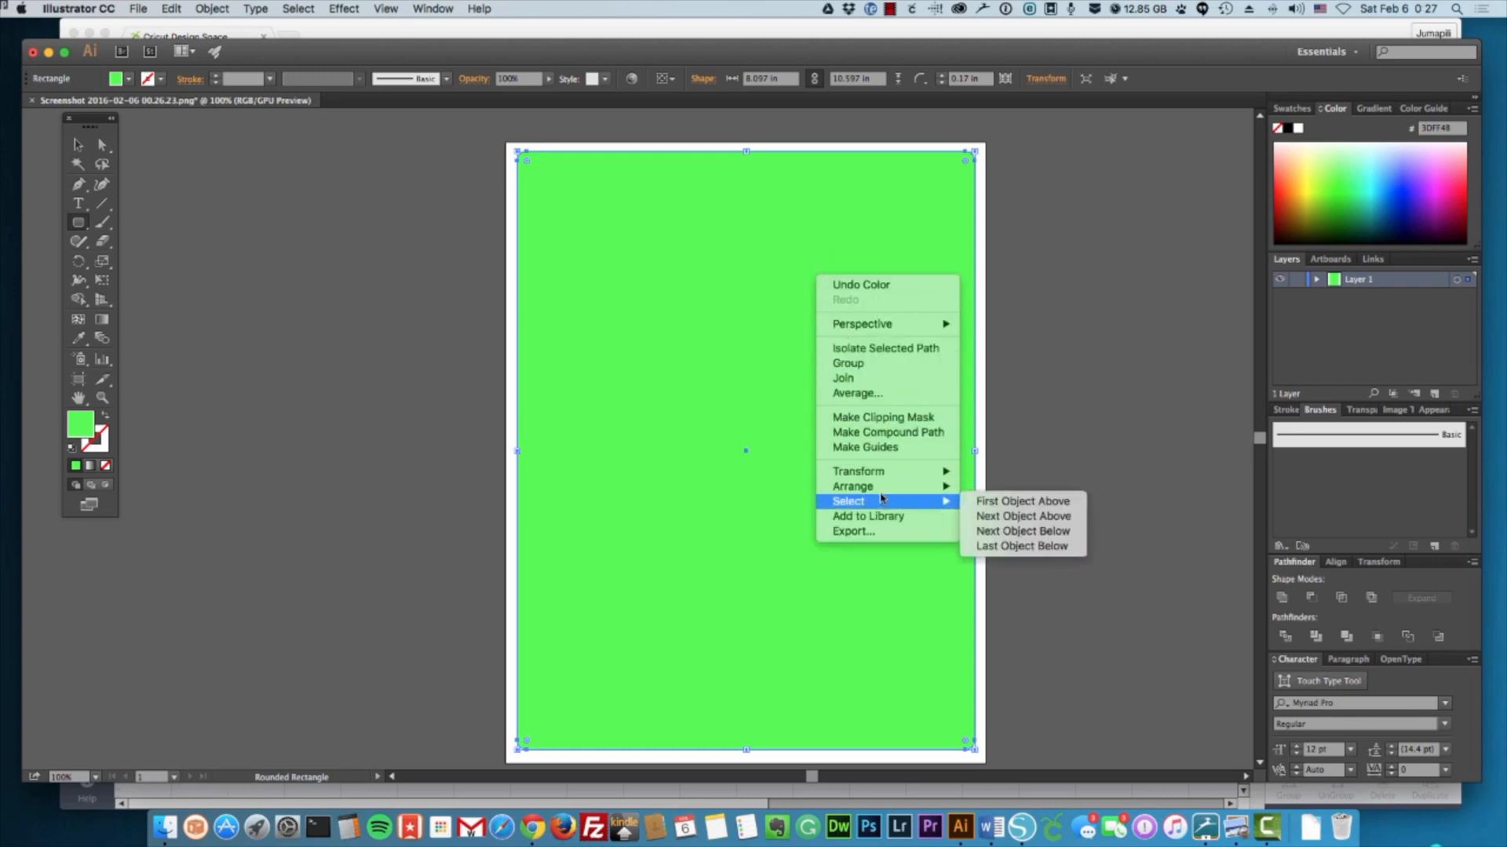
mouse_move(883, 488)
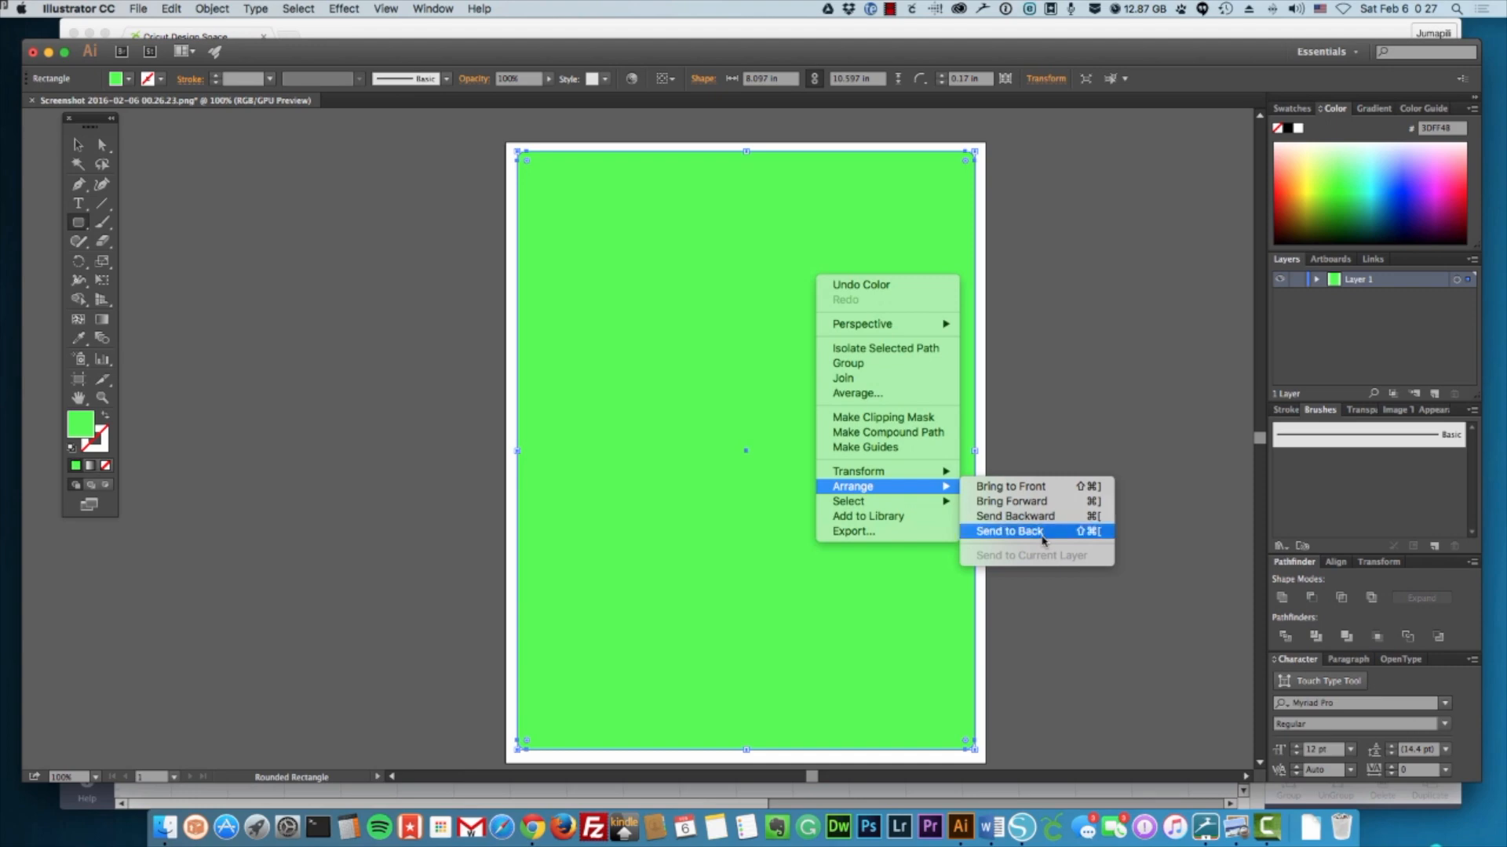
click(1012, 532)
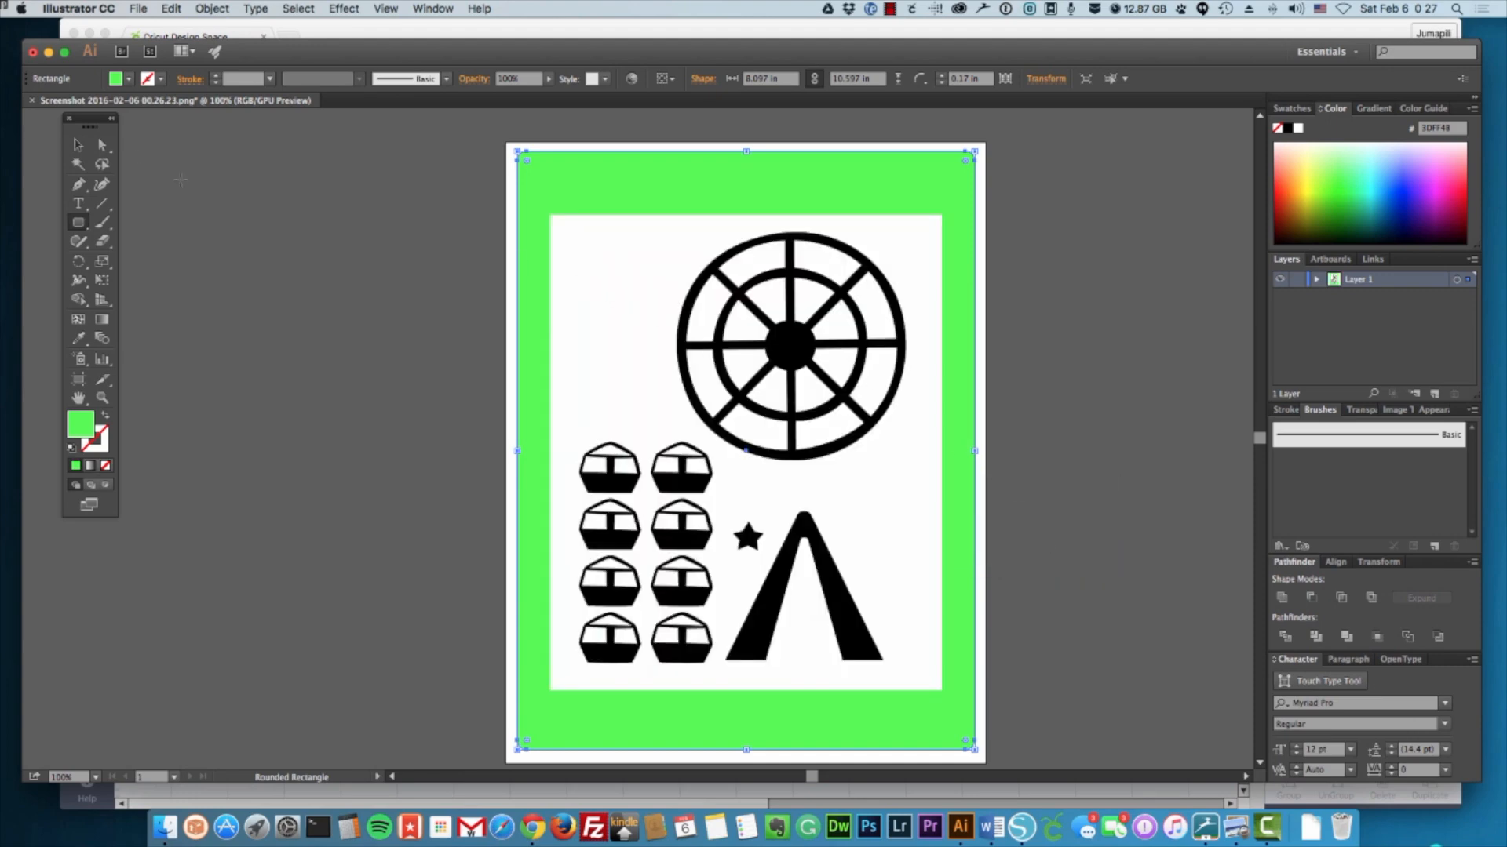
Image-trace the screenshot with the Black and White Logo preset, expand the tracing into paths and deselect it.
click(77, 146)
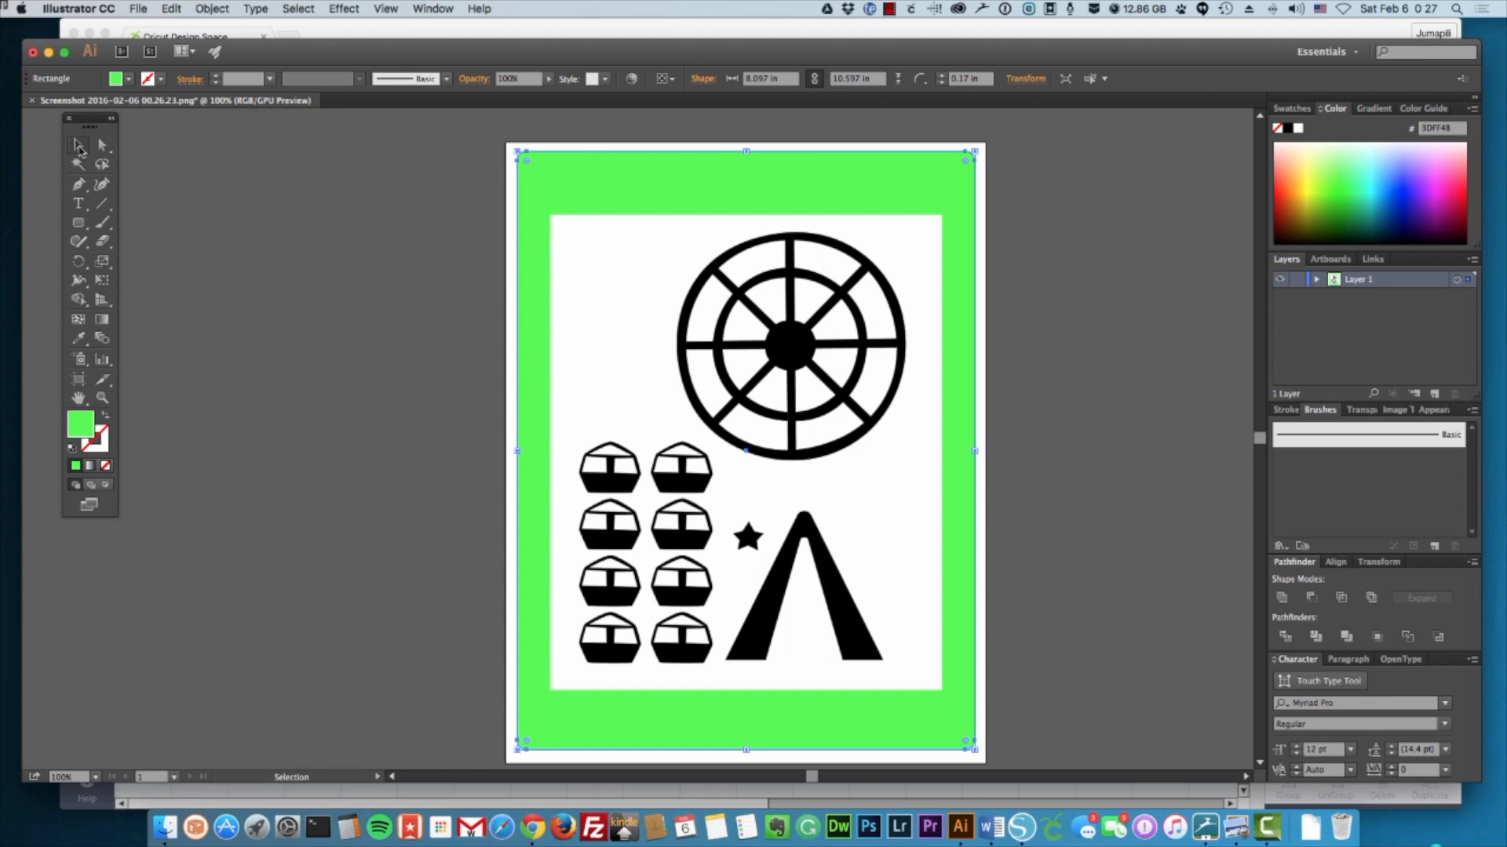
click(597, 257)
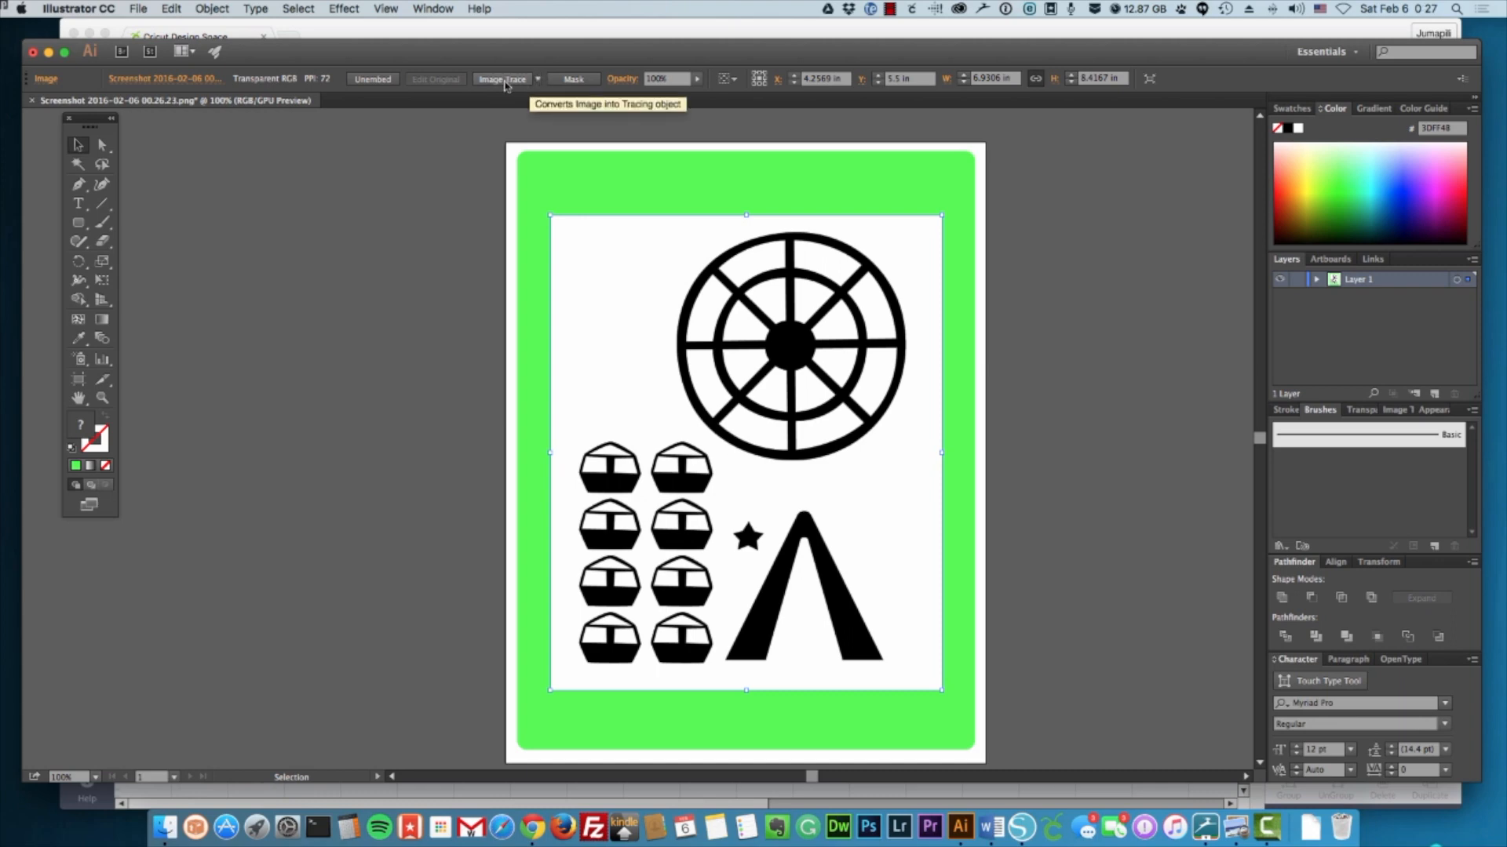
click(539, 81)
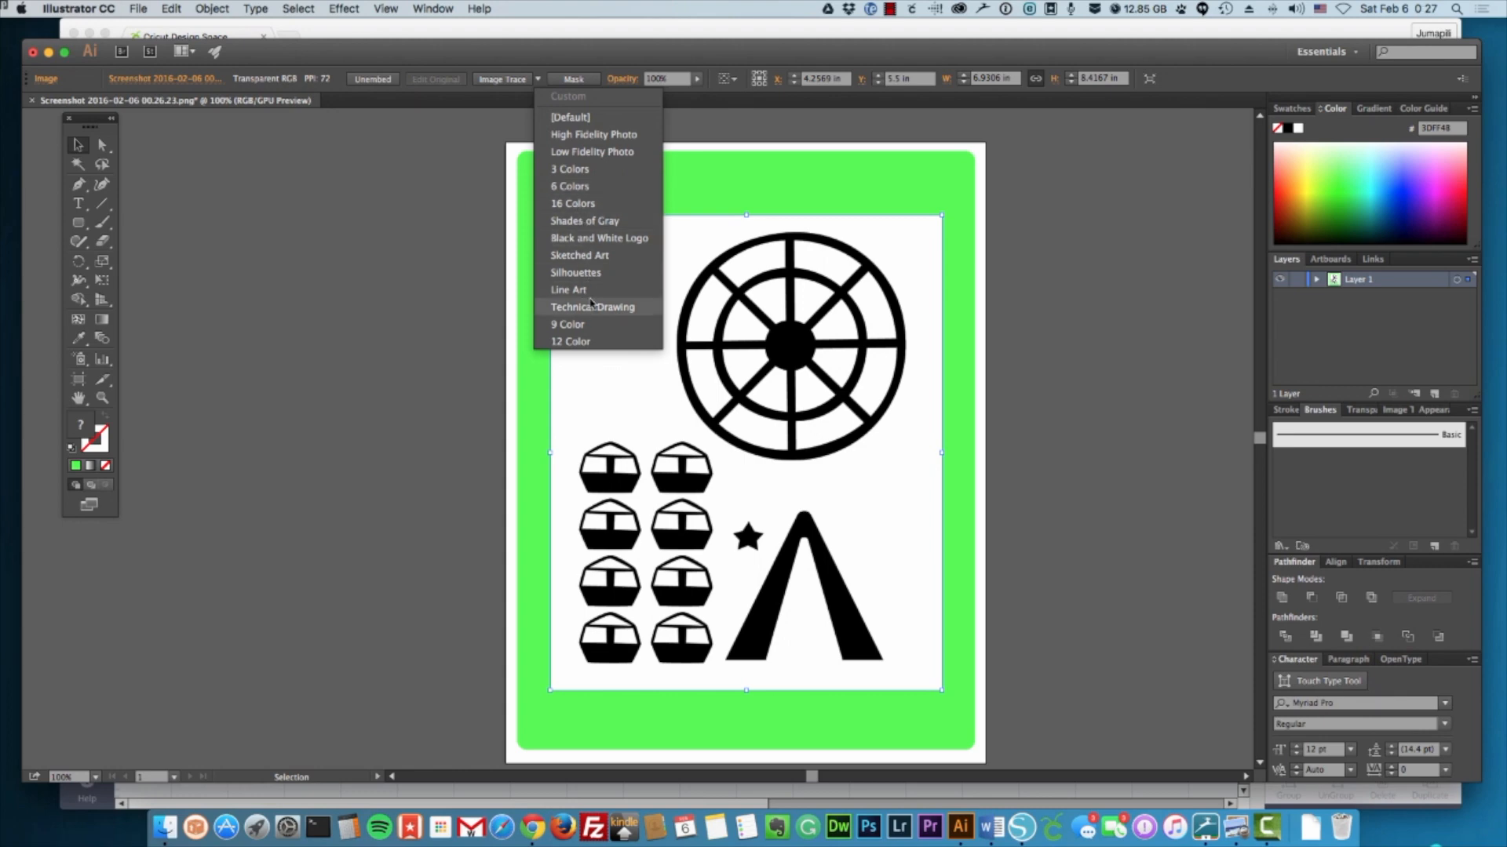
click(606, 240)
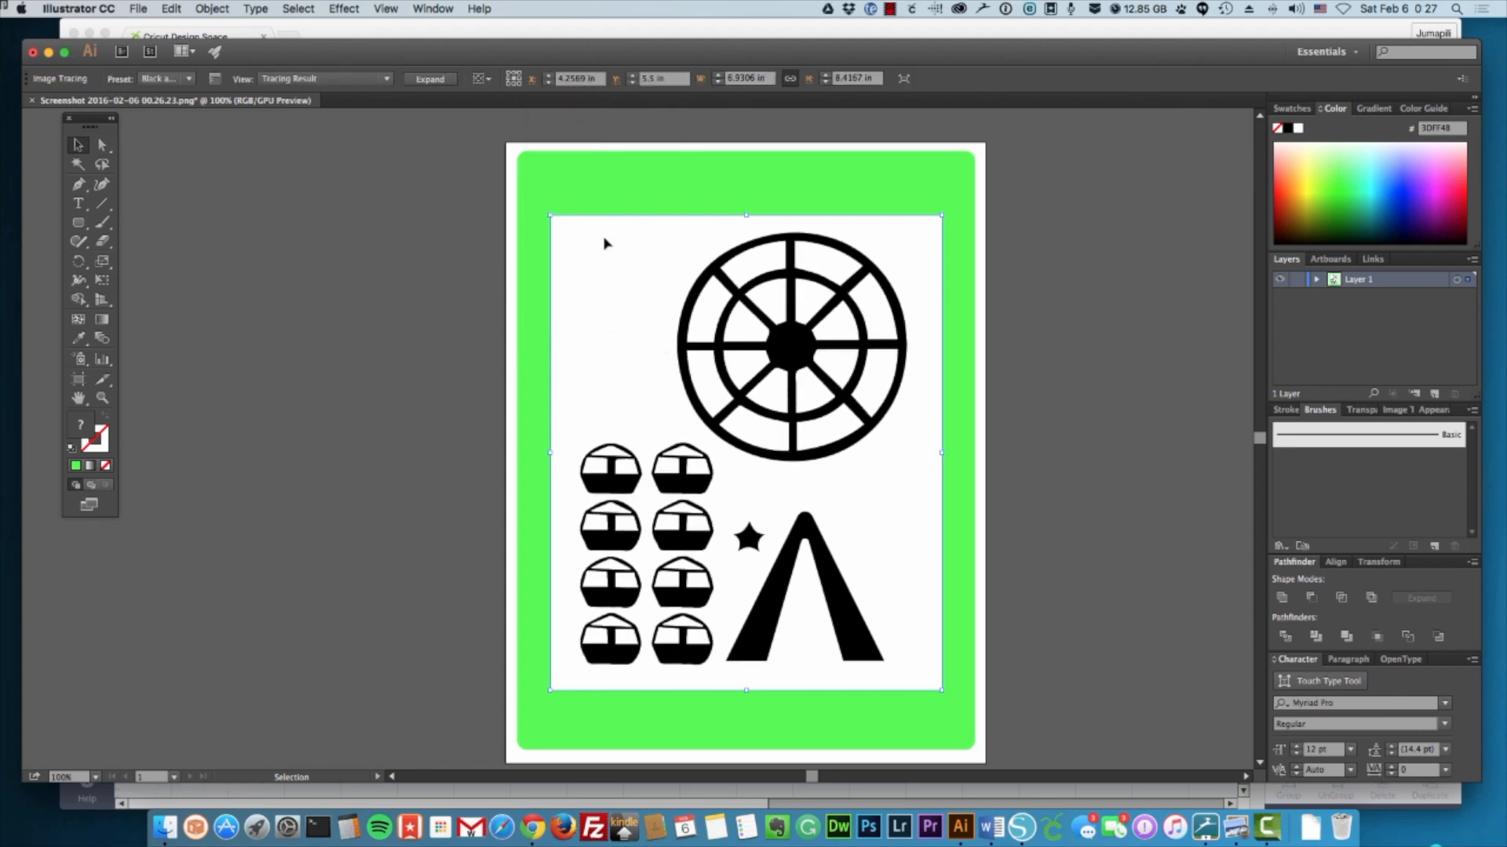
click(430, 79)
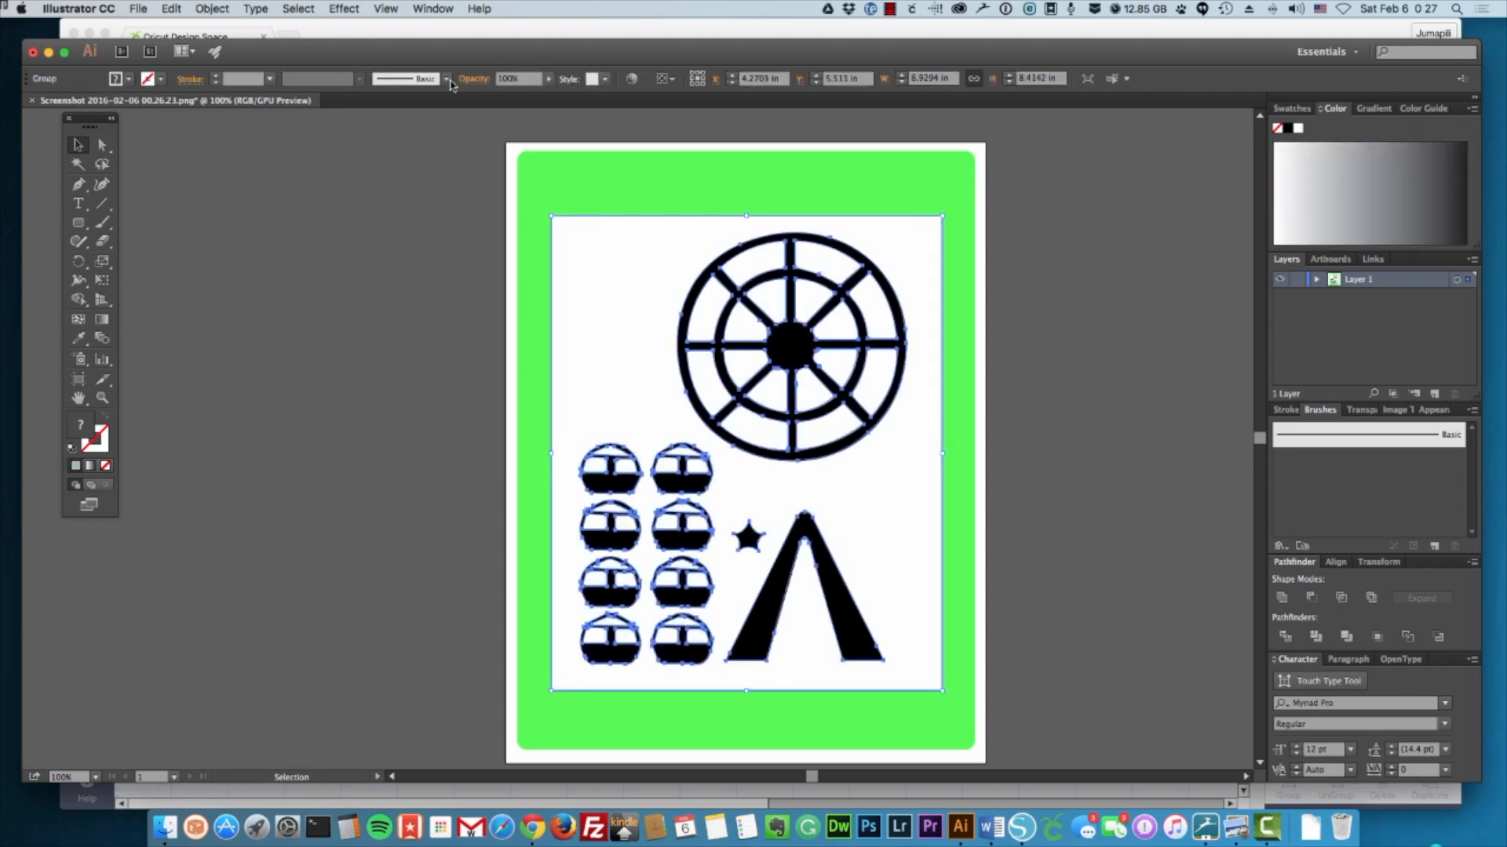
click(437, 292)
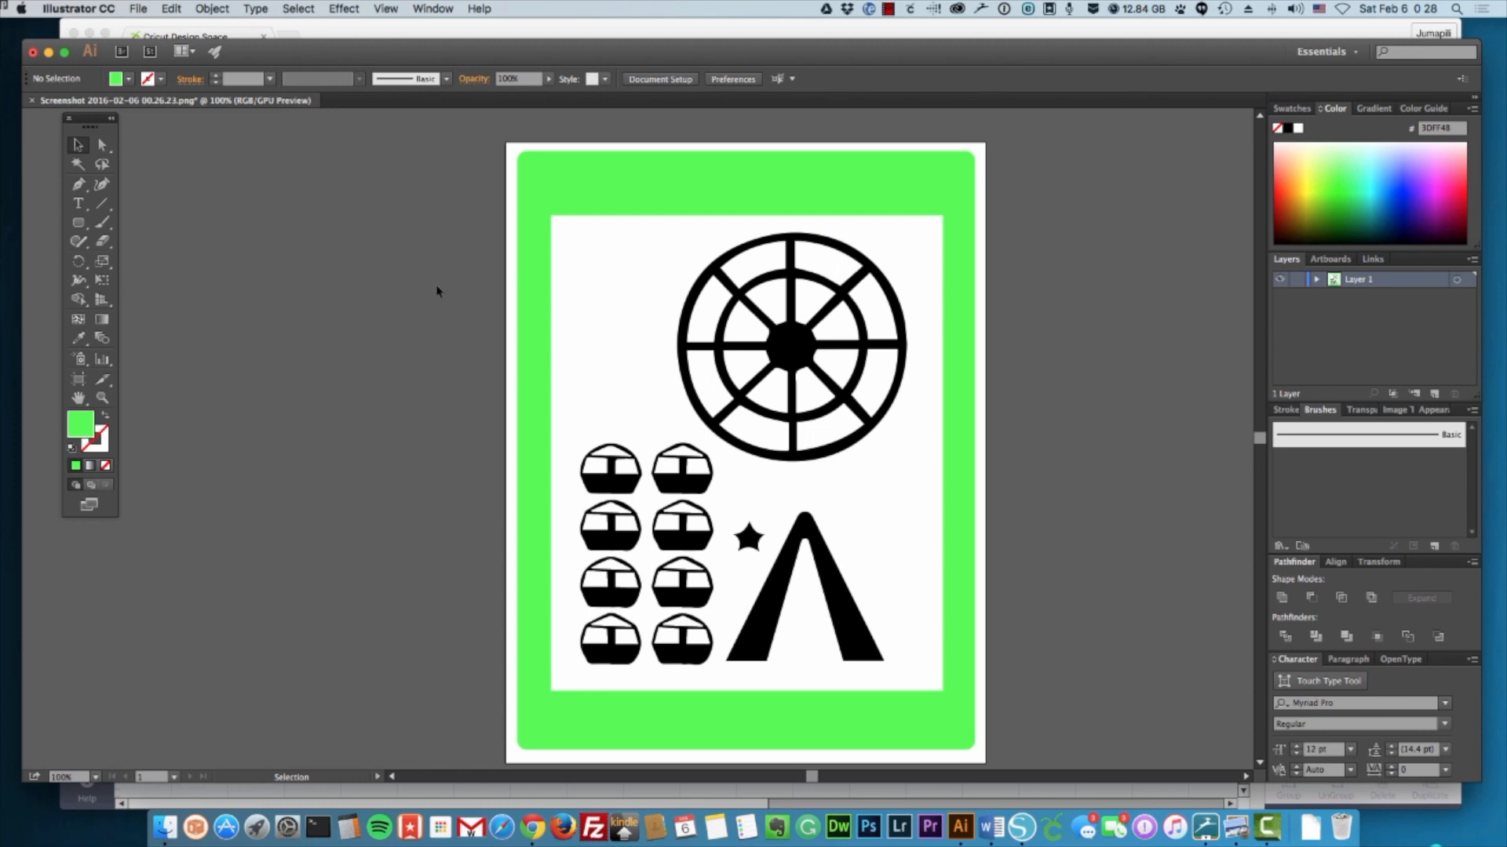
Ungroup the traced artwork and delete the white background shape surrounding the black pieces.
click(614, 296)
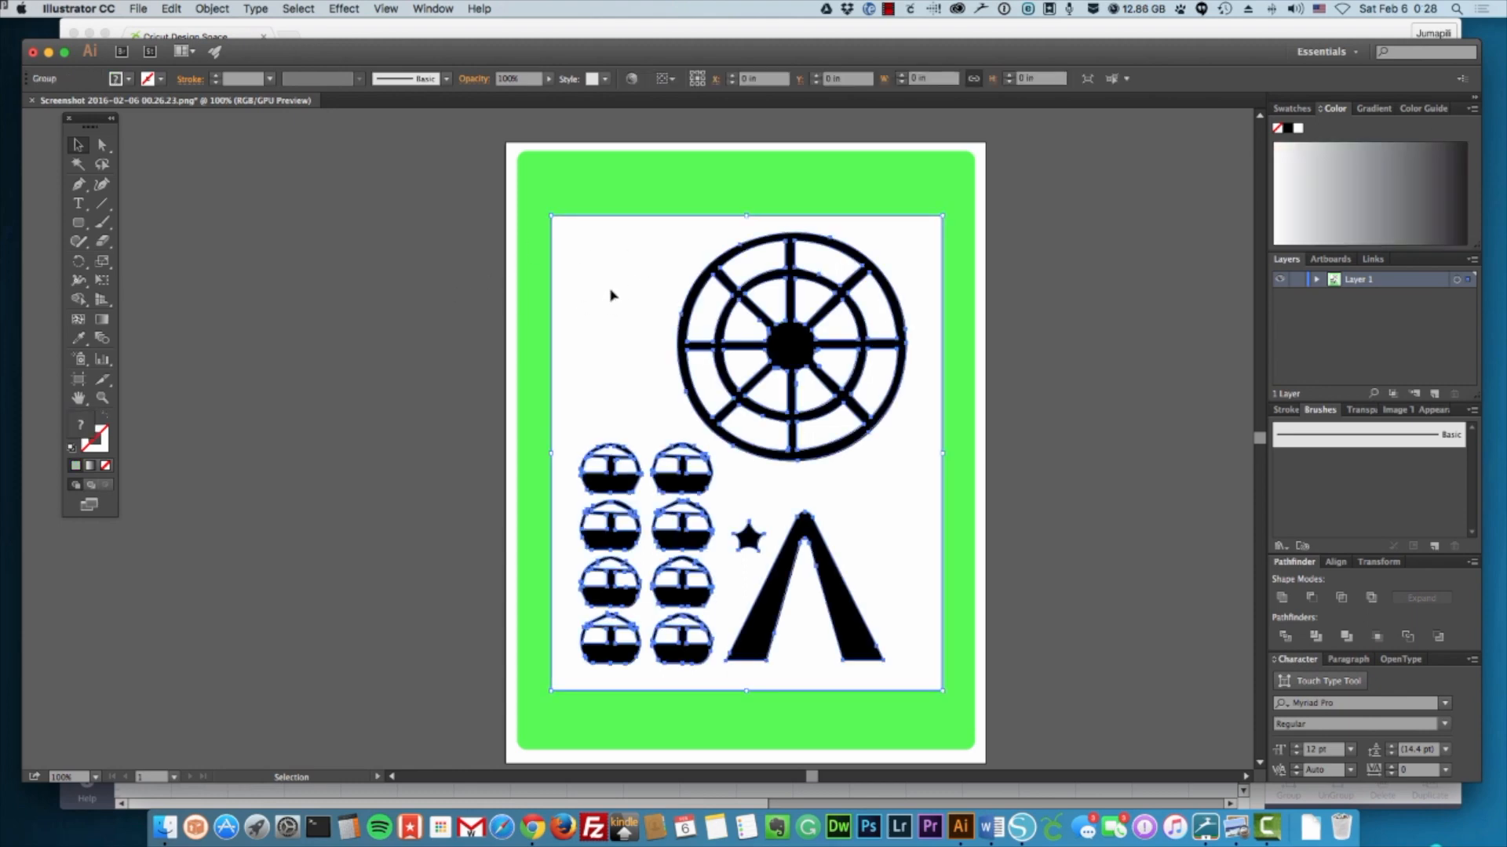
right_click(612, 295)
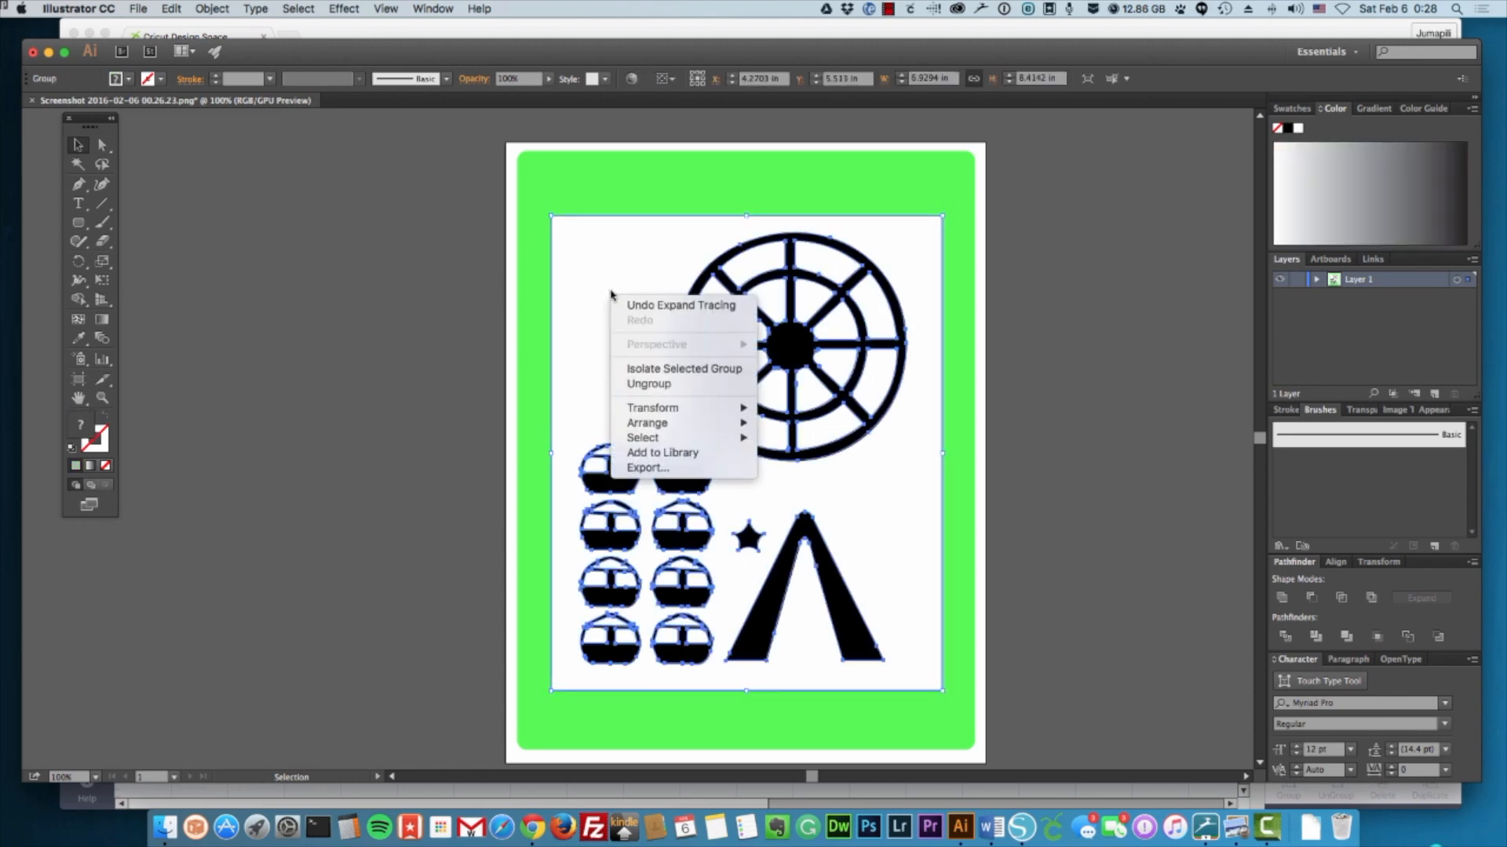
click(658, 384)
click(450, 352)
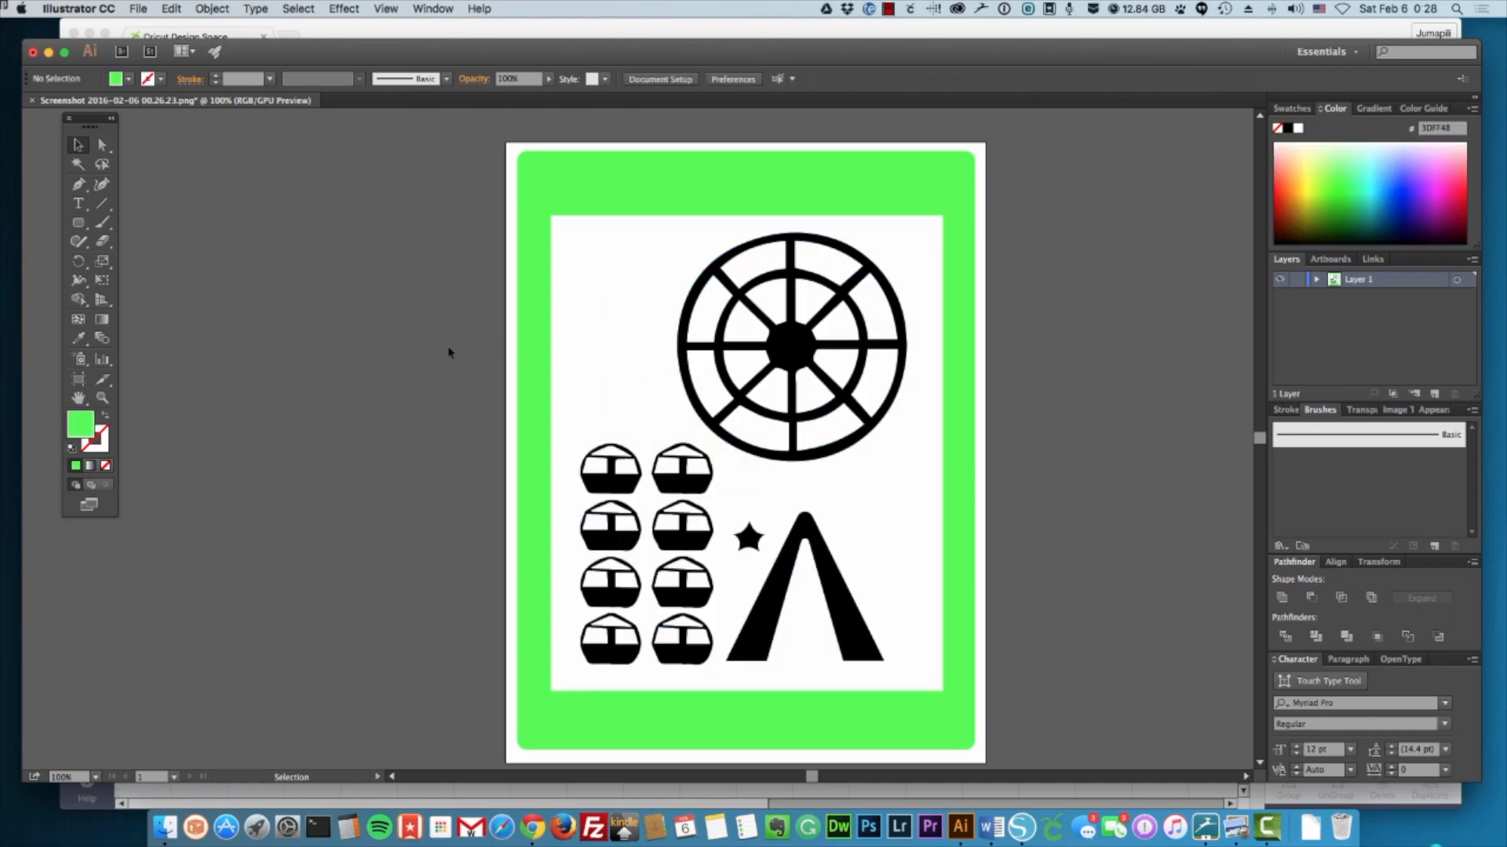
click(610, 357)
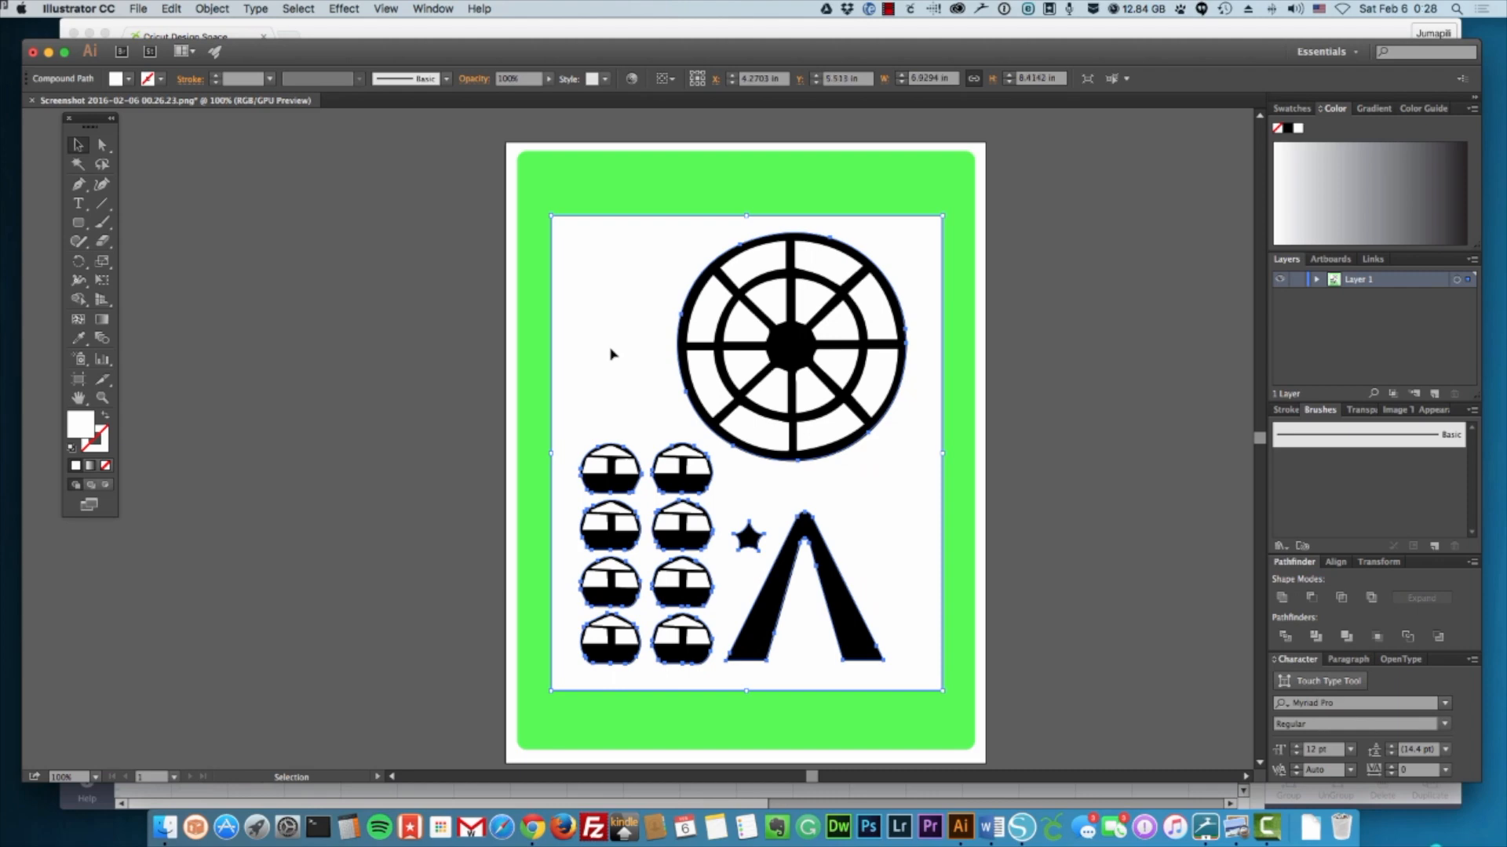
key(Delete)
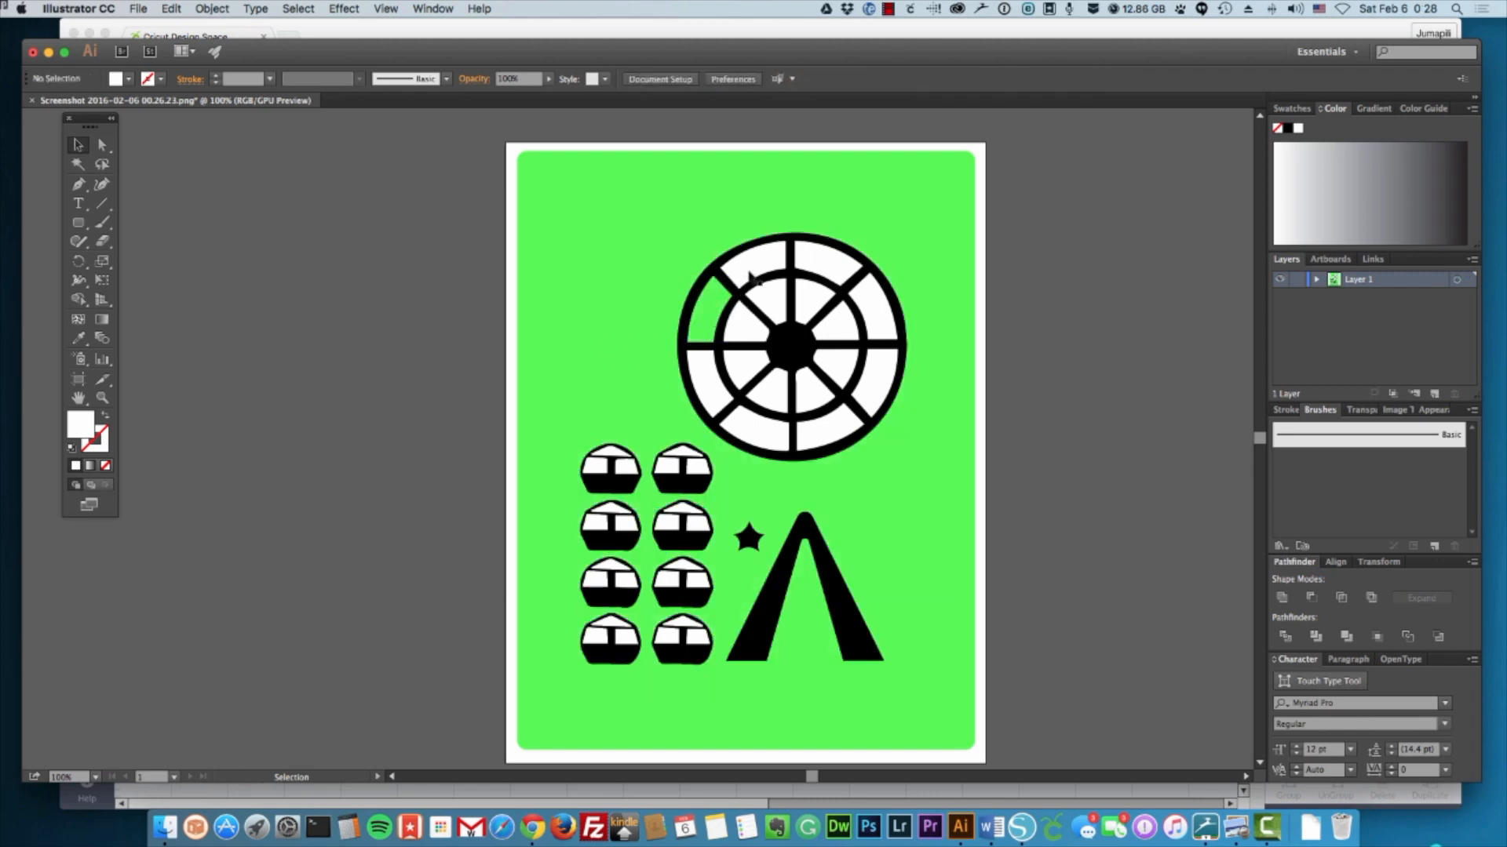
Delete all the white segments between the spokes and rings of the Ferris wheel.
click(749, 268)
key(Delete)
click(761, 295)
key(Delete)
click(818, 263)
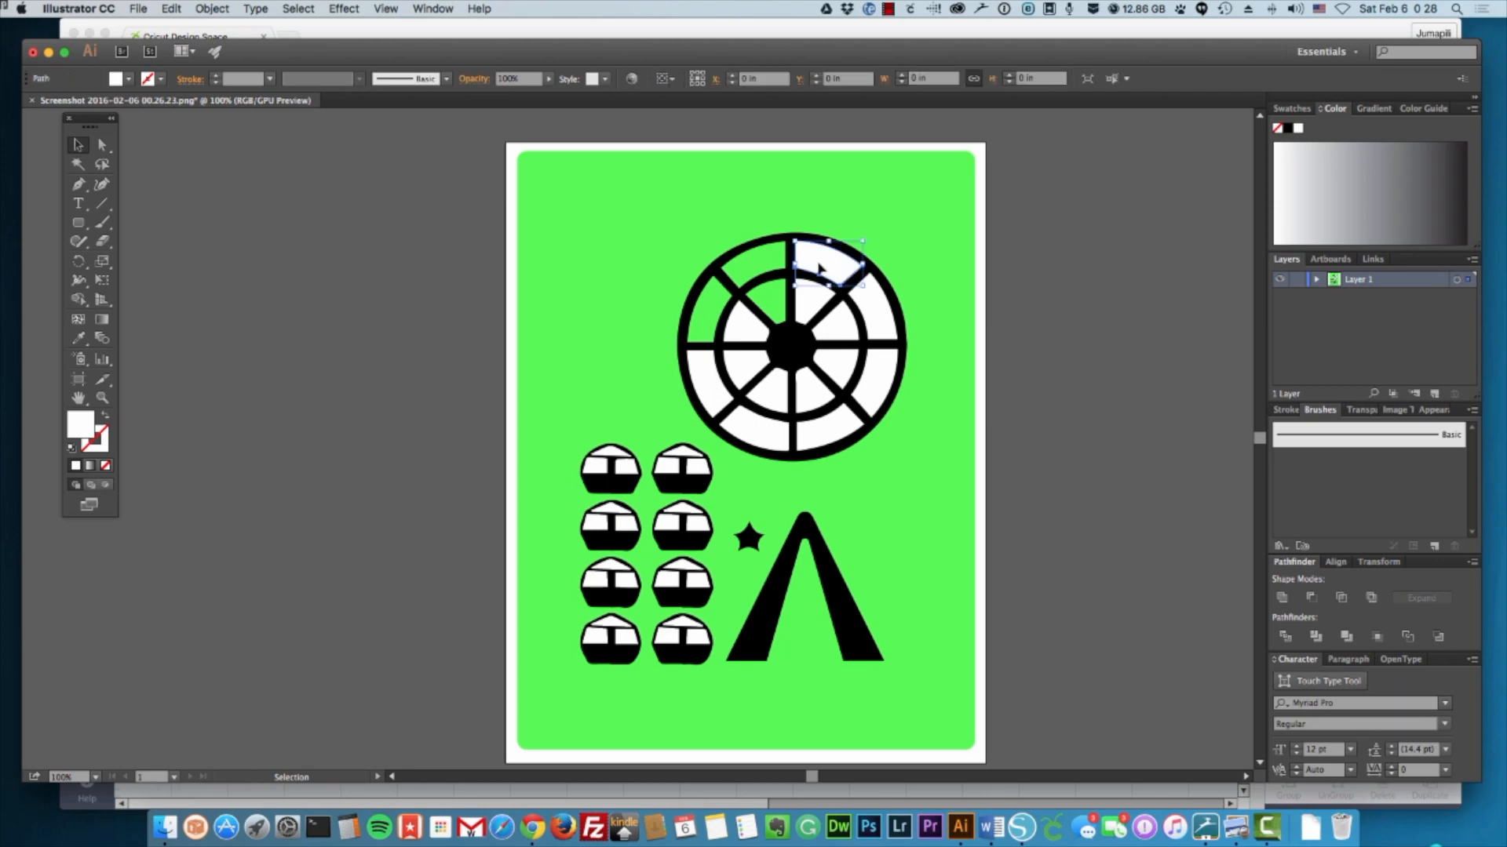
key(Delete)
click(810, 296)
key(Delete)
click(874, 309)
key(Delete)
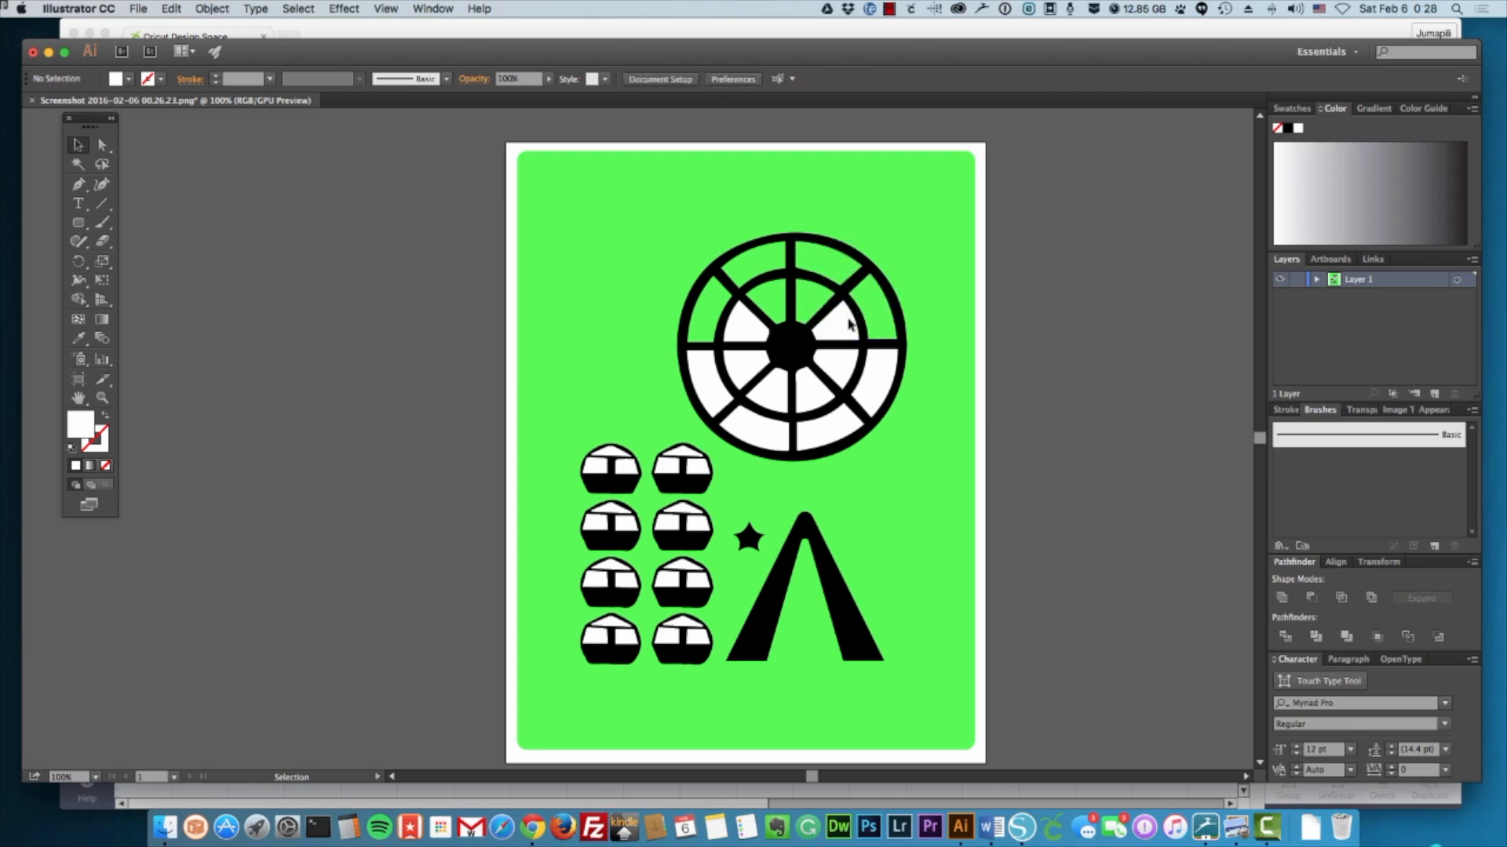
click(848, 325)
key(Delete)
click(882, 393)
key(Delete)
click(836, 372)
key(Delete)
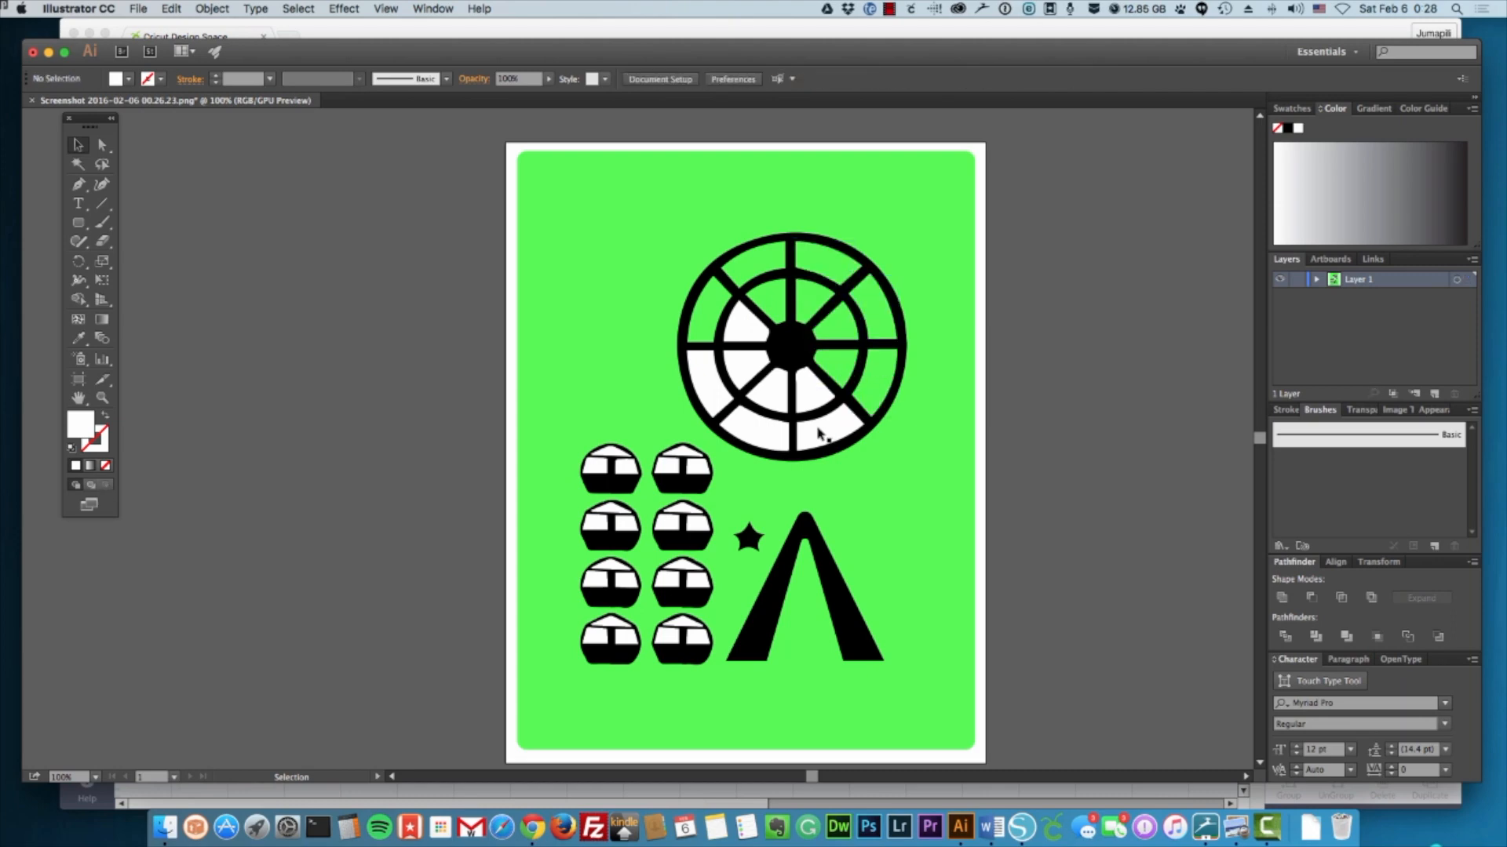
click(819, 434)
key(Delete)
click(816, 392)
key(Delete)
click(780, 406)
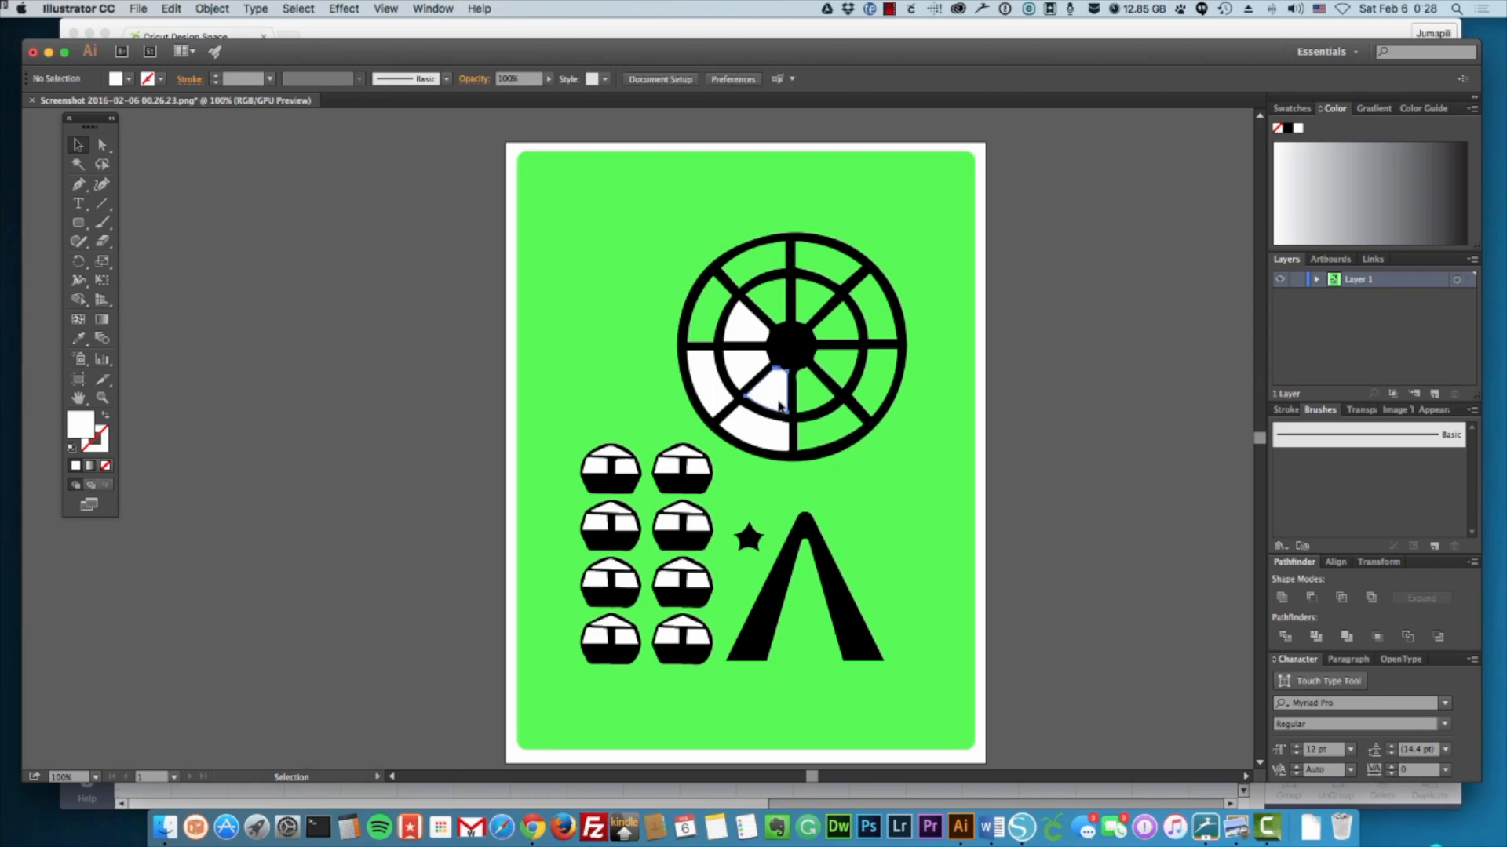
key(Delete)
click(779, 434)
key(Delete)
click(715, 401)
key(Delete)
click(735, 384)
key(Delete)
click(740, 310)
key(Delete)
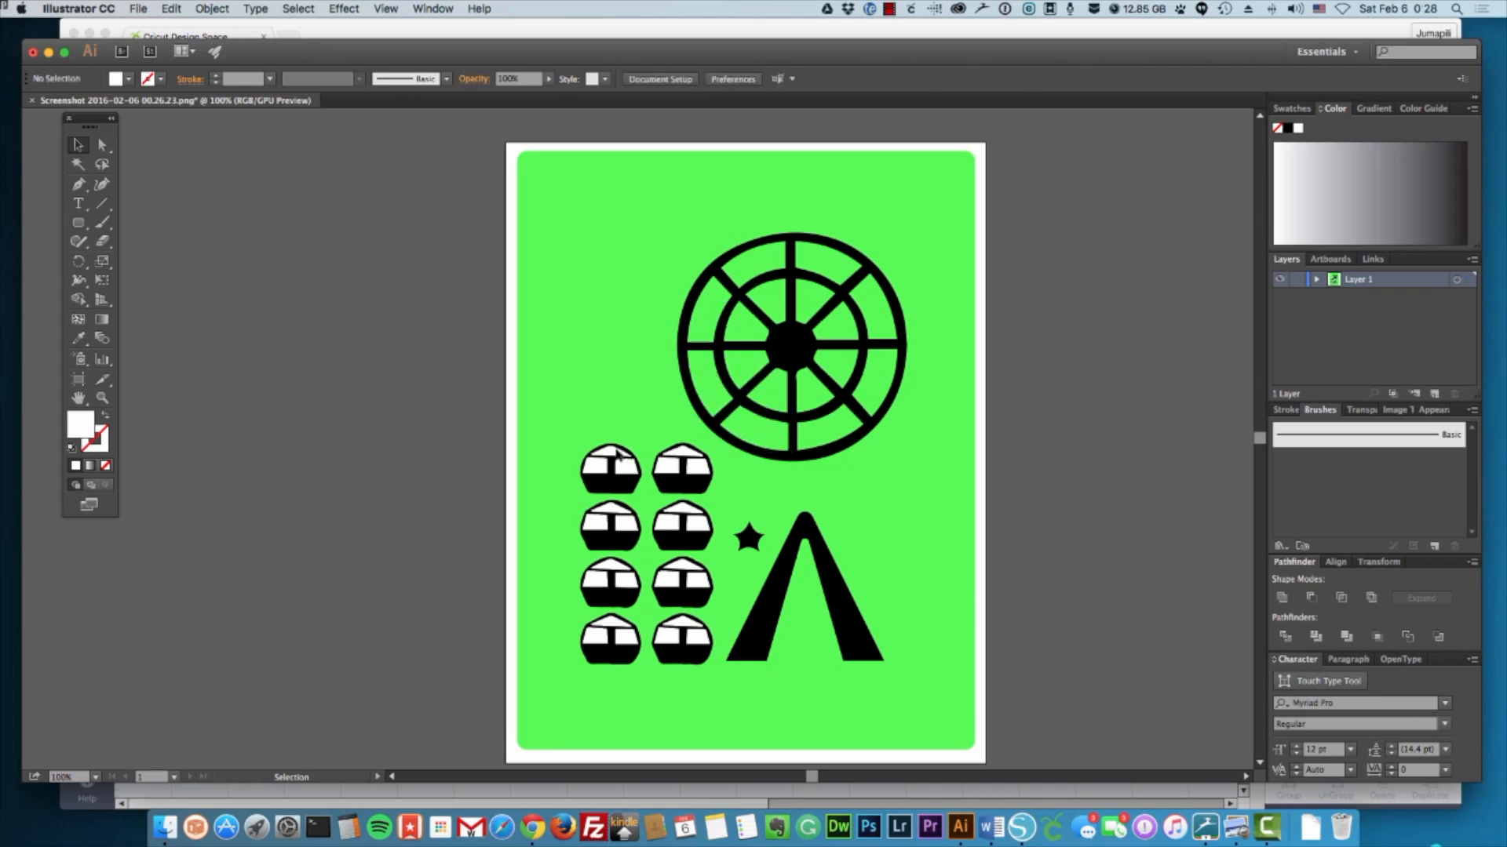
Delete the white window and roof shapes from the four cabins in the upper two rows.
click(616, 451)
key(Delete)
click(628, 467)
key(Delete)
click(596, 465)
key(Delete)
click(667, 470)
key(Delete)
click(697, 469)
key(Delete)
click(688, 455)
key(Delete)
click(684, 523)
key(Delete)
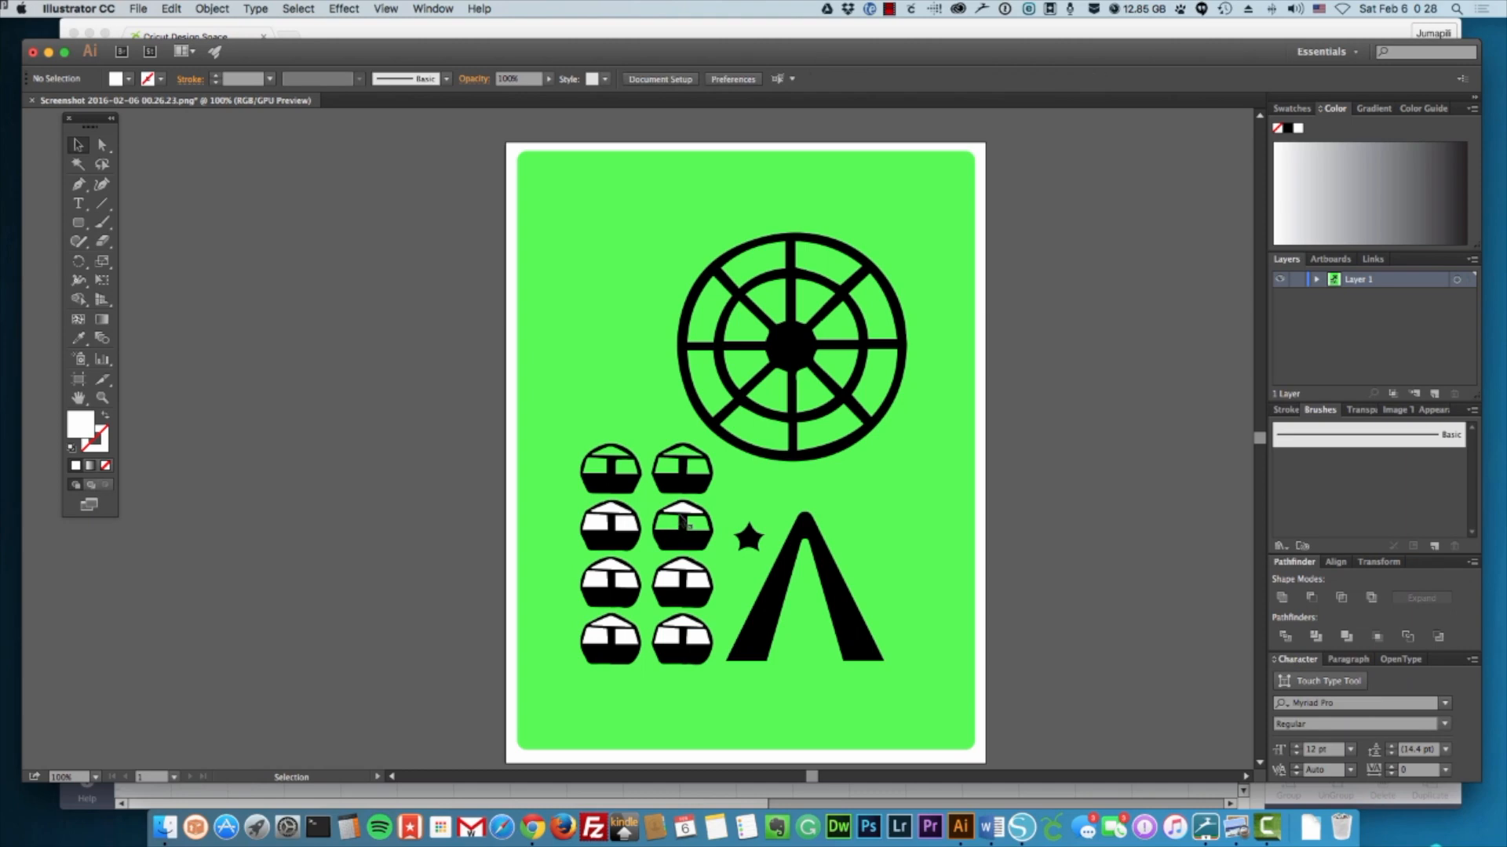
click(681, 509)
key(Delete)
click(608, 508)
key(Delete)
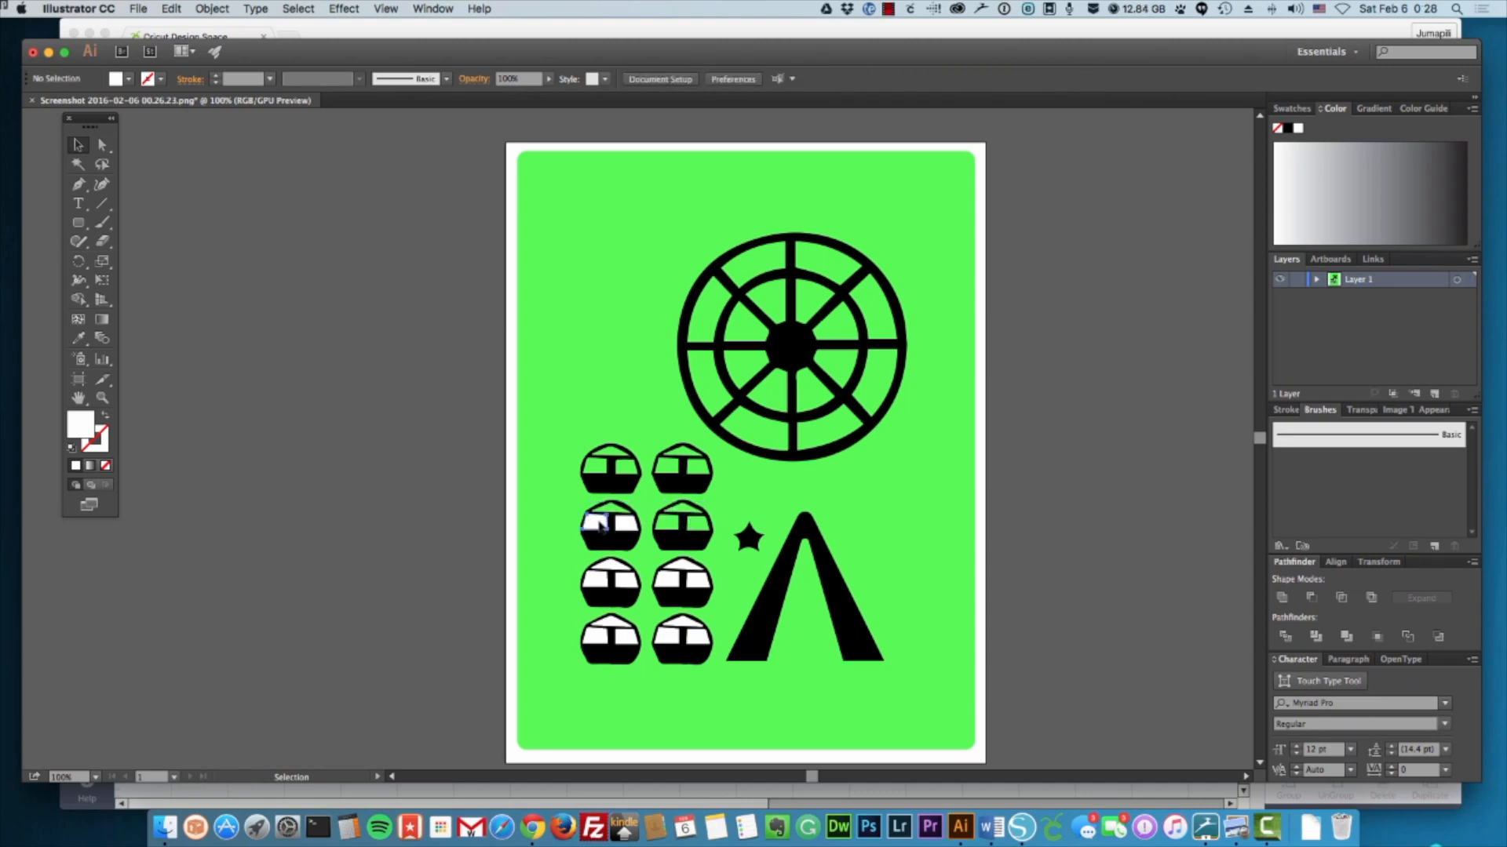
click(598, 522)
key(Delete)
click(628, 524)
key(Delete)
Delete the white shapes from the cabins in the lower two rows, and remove the green background rectangle.
click(597, 578)
key(Delete)
click(623, 577)
key(Delete)
click(671, 579)
key(Delete)
click(697, 580)
key(Delete)
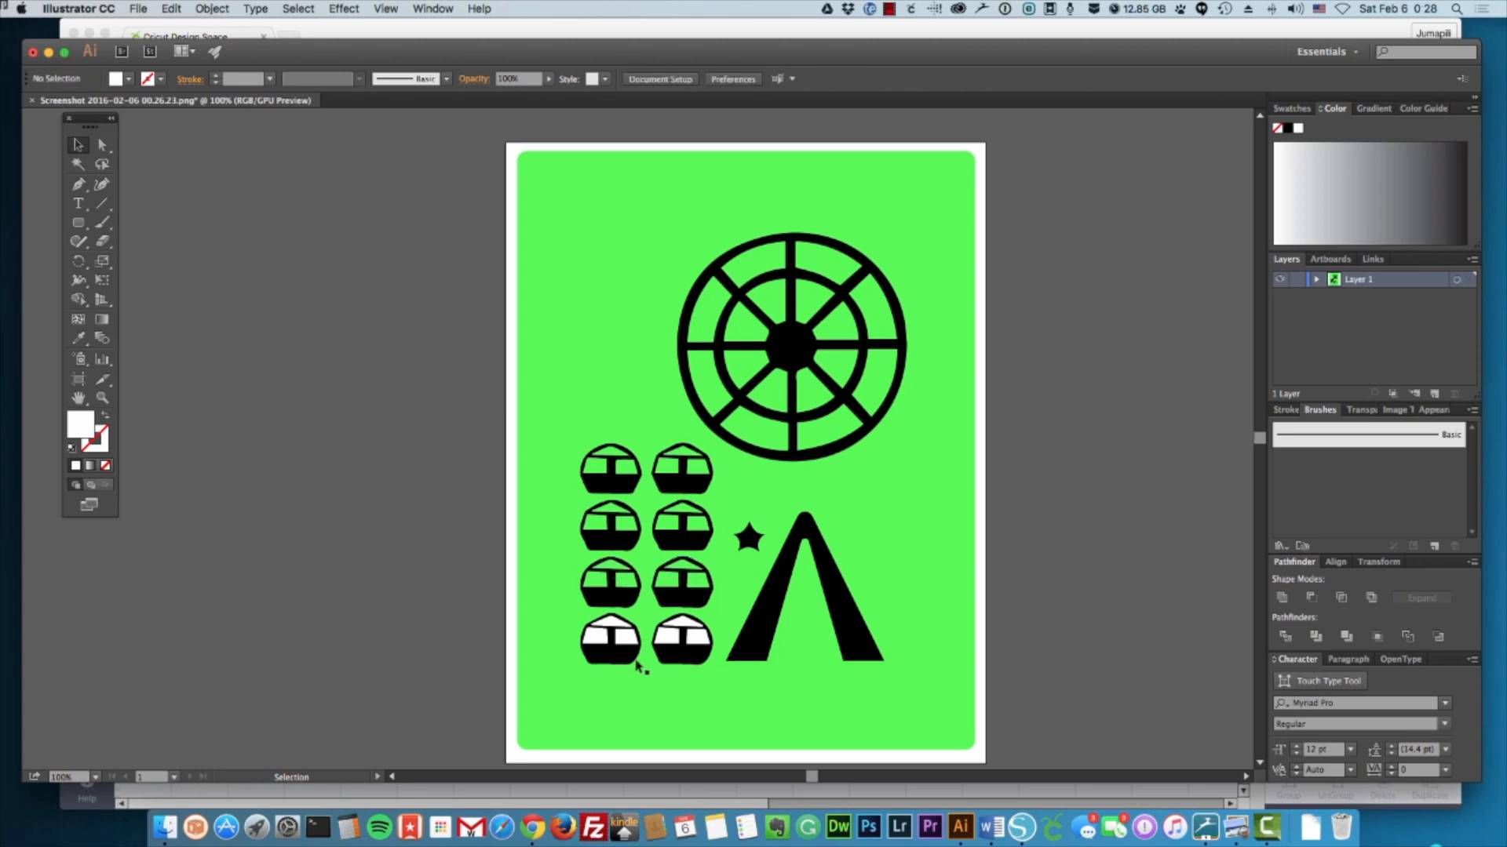
click(669, 635)
key(Delete)
click(697, 638)
key(Delete)
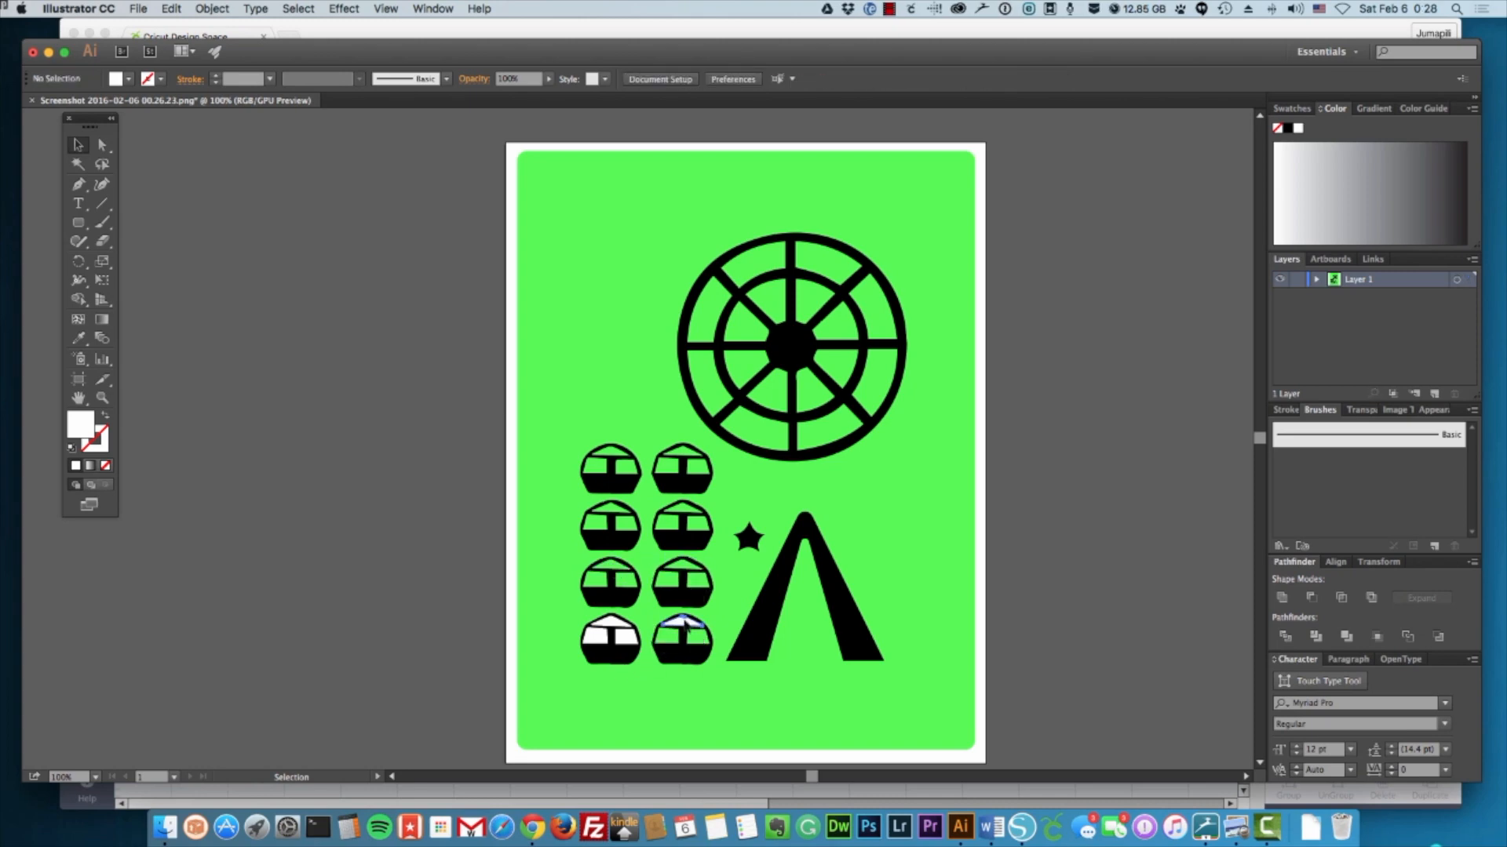
click(613, 634)
key(Delete)
click(611, 628)
key(Delete)
click(900, 496)
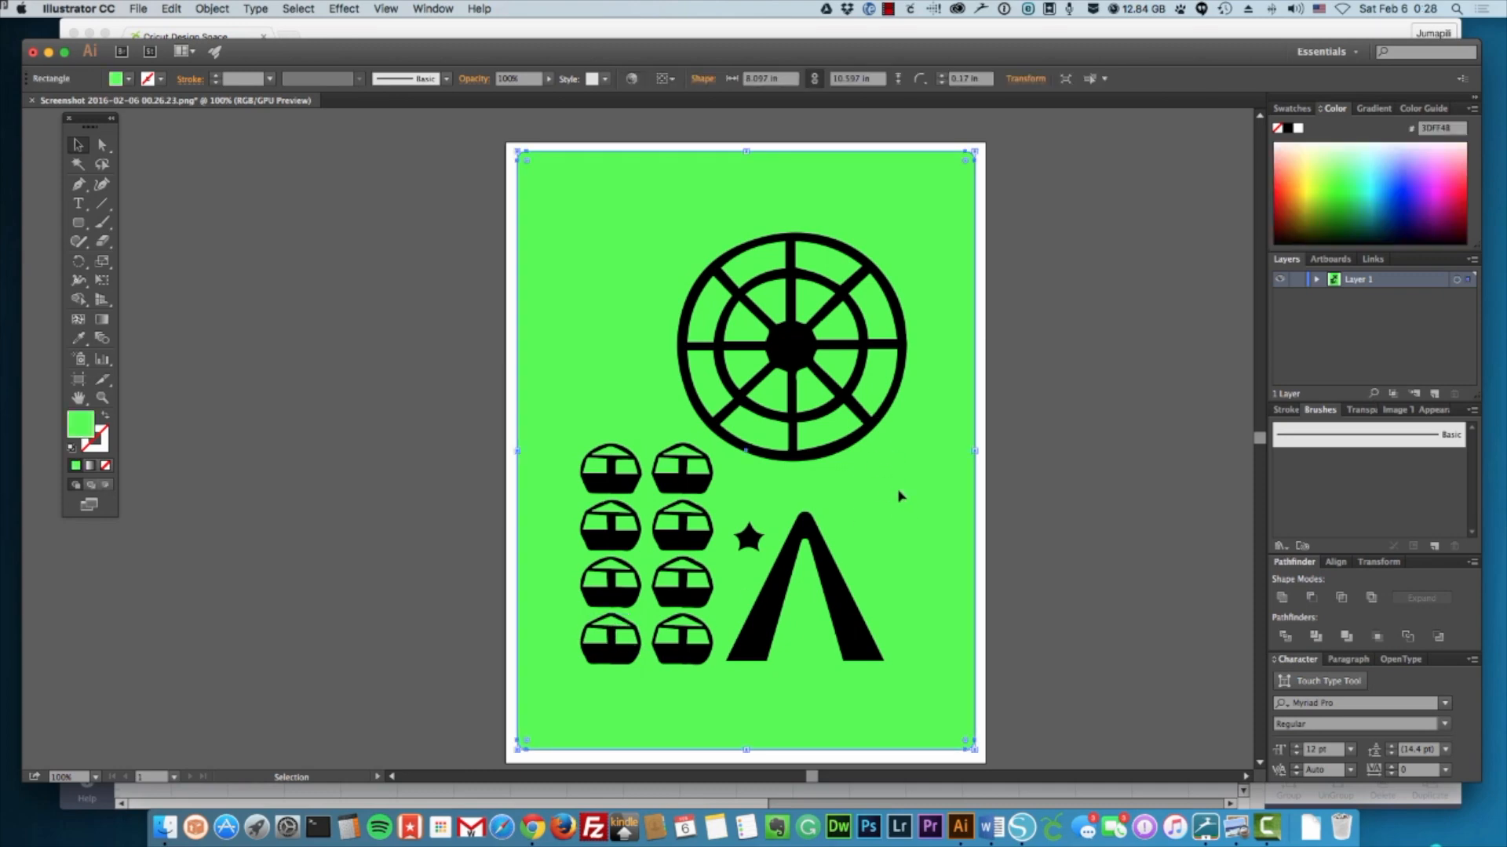
key(Delete)
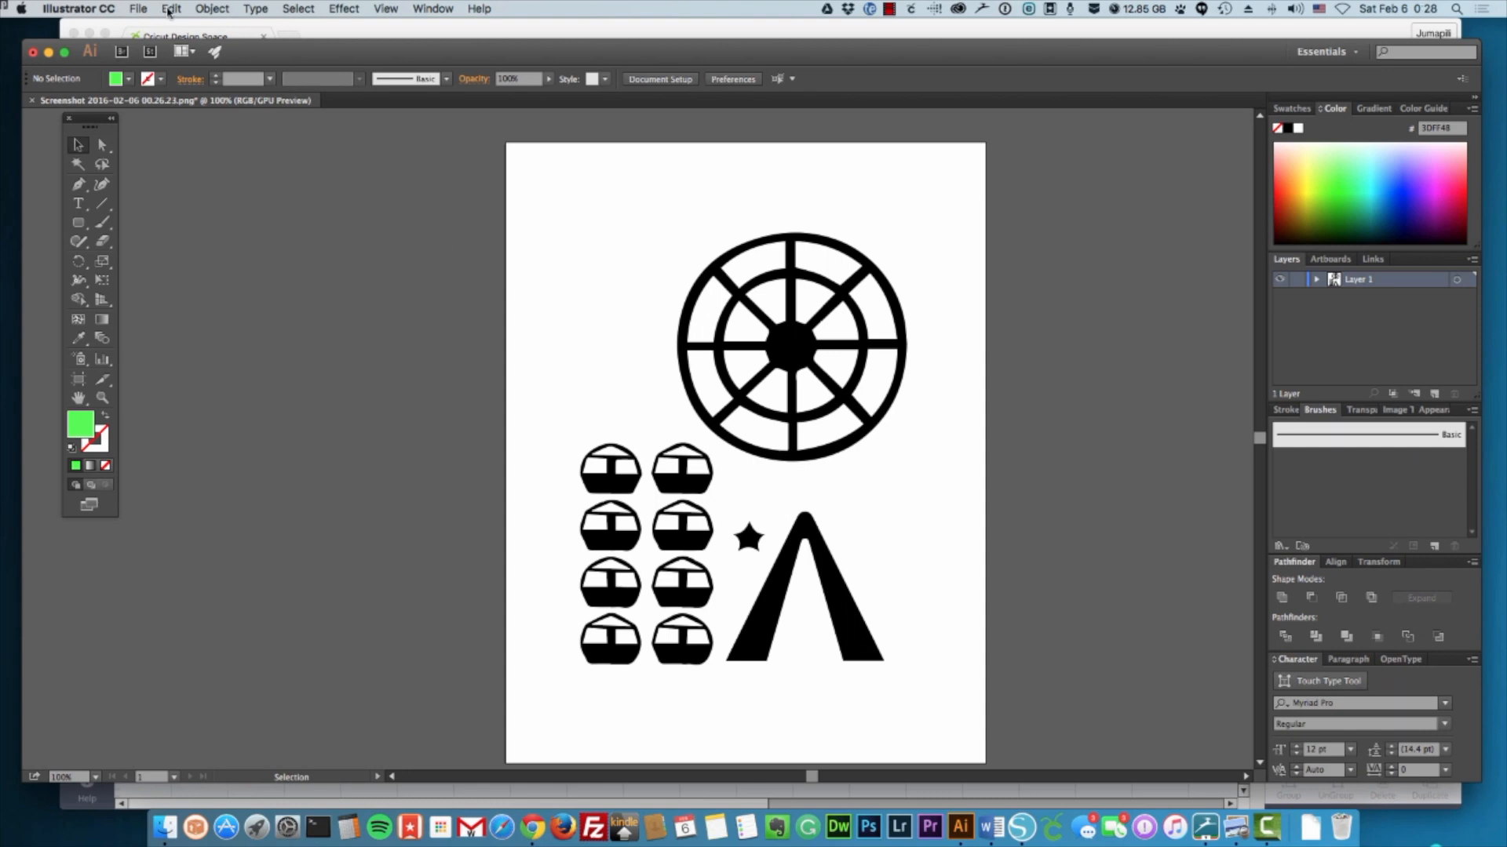
Start saving the artwork under a new name, choosing the SVG folder on the Desktop and naming it FerrisWheel.
click(140, 10)
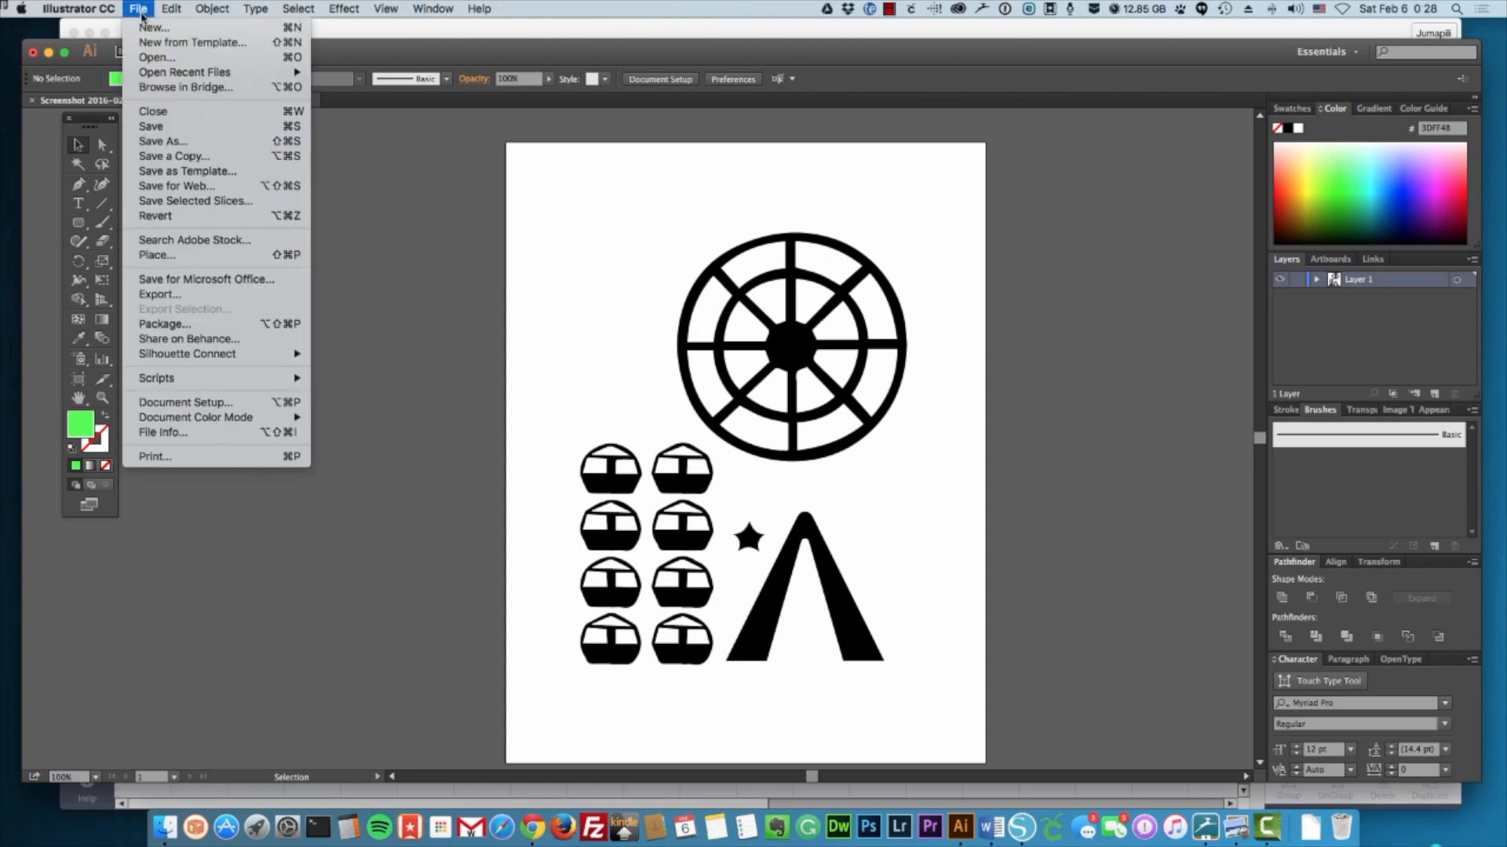
click(154, 144)
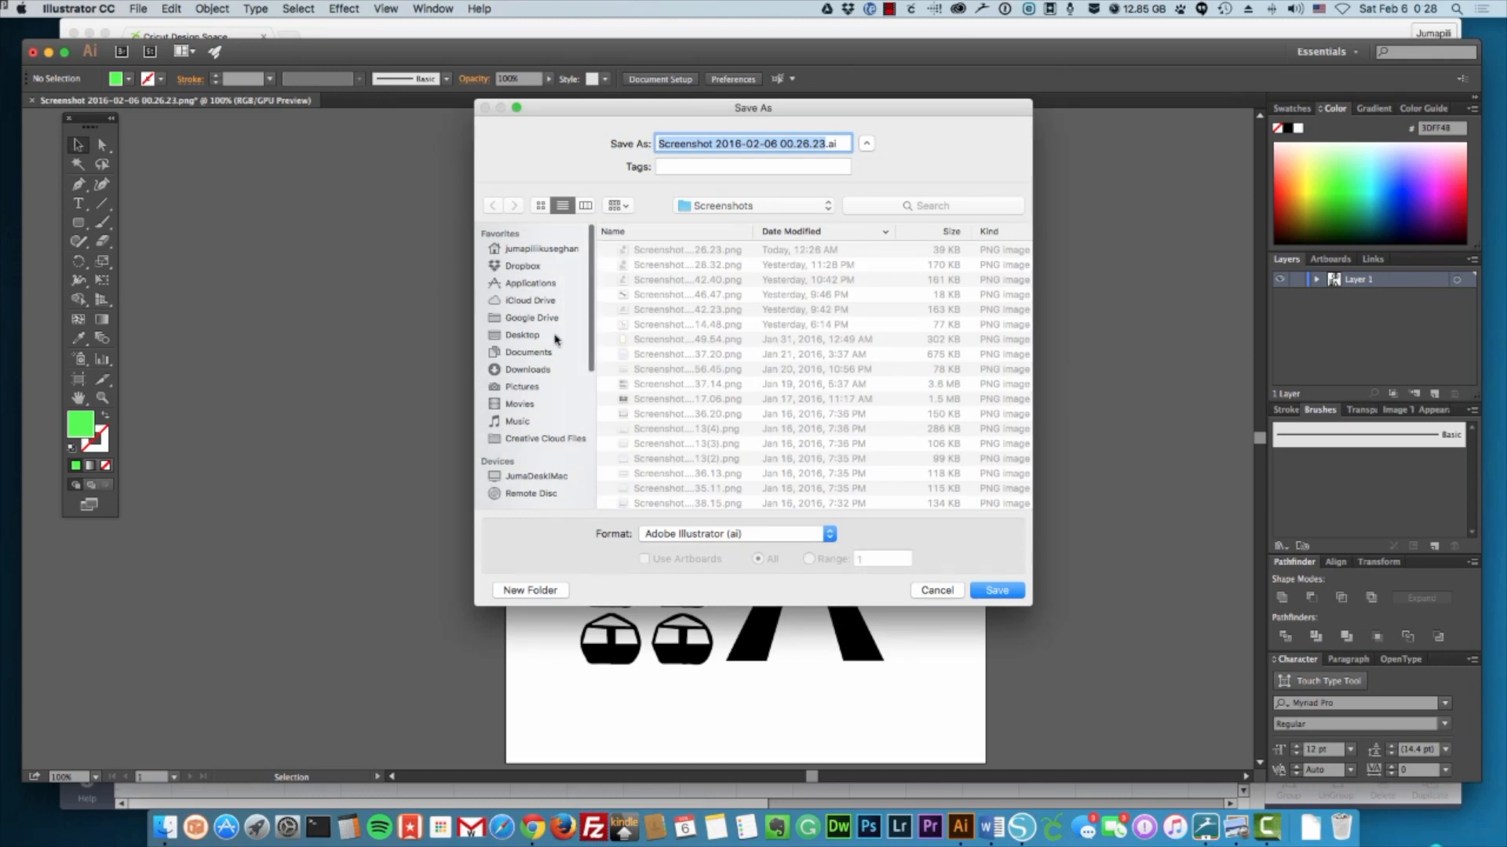
click(524, 338)
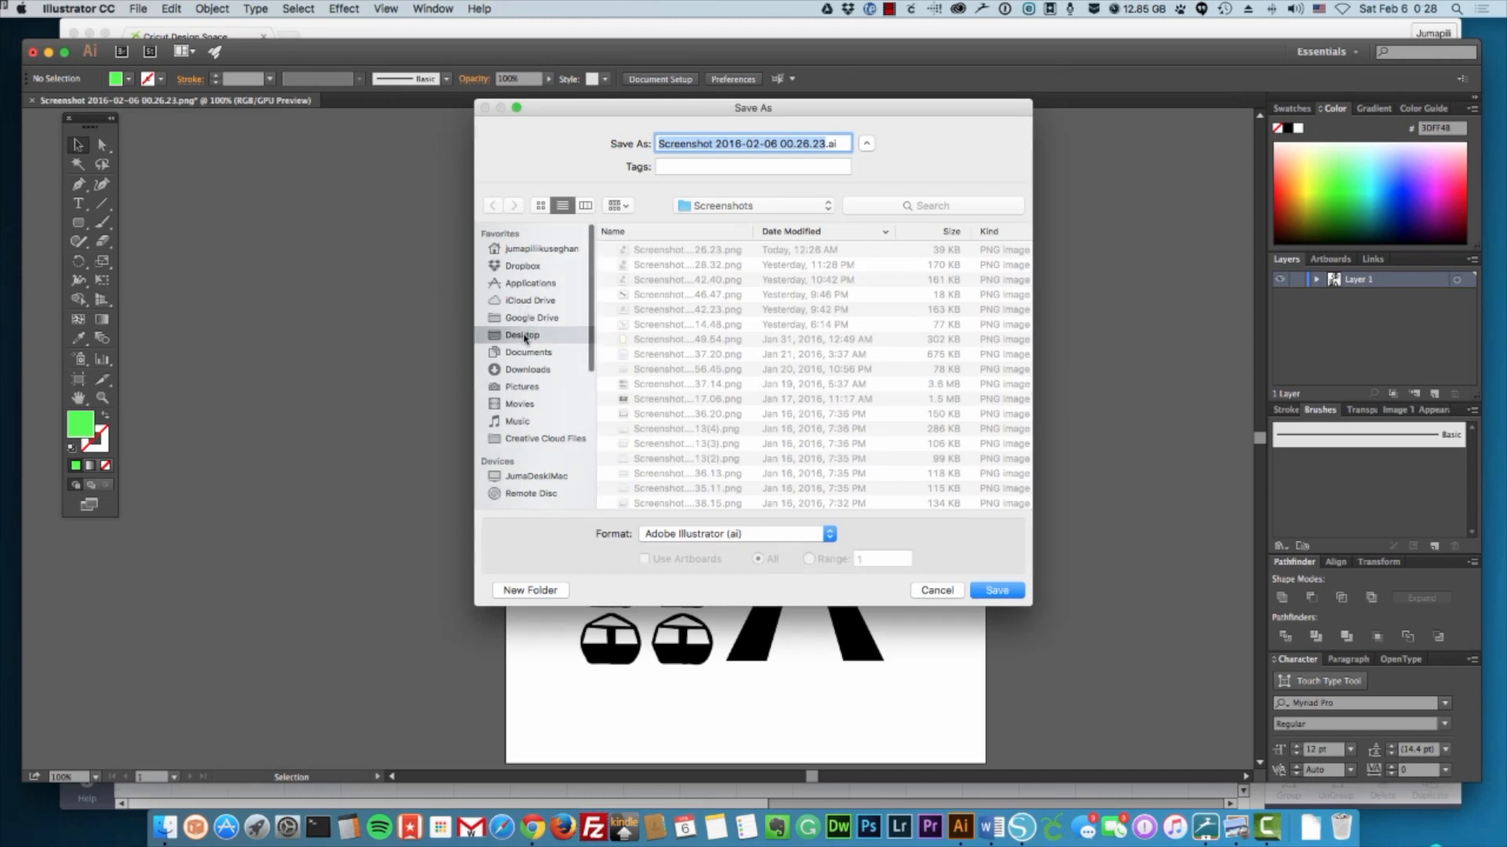
double_click(630, 251)
triple_click(727, 143)
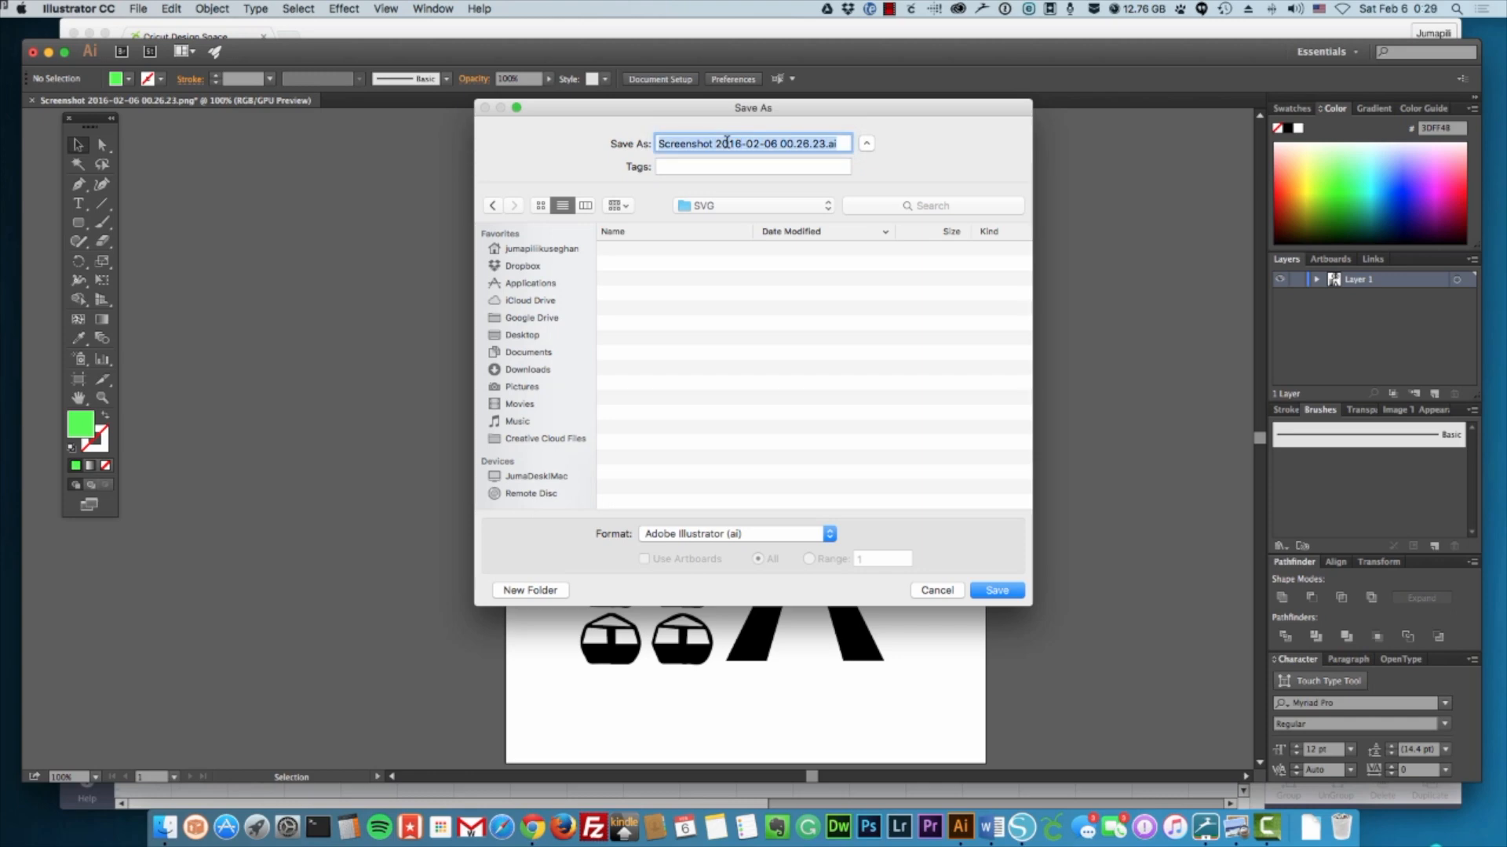
text(FerrisWheel)
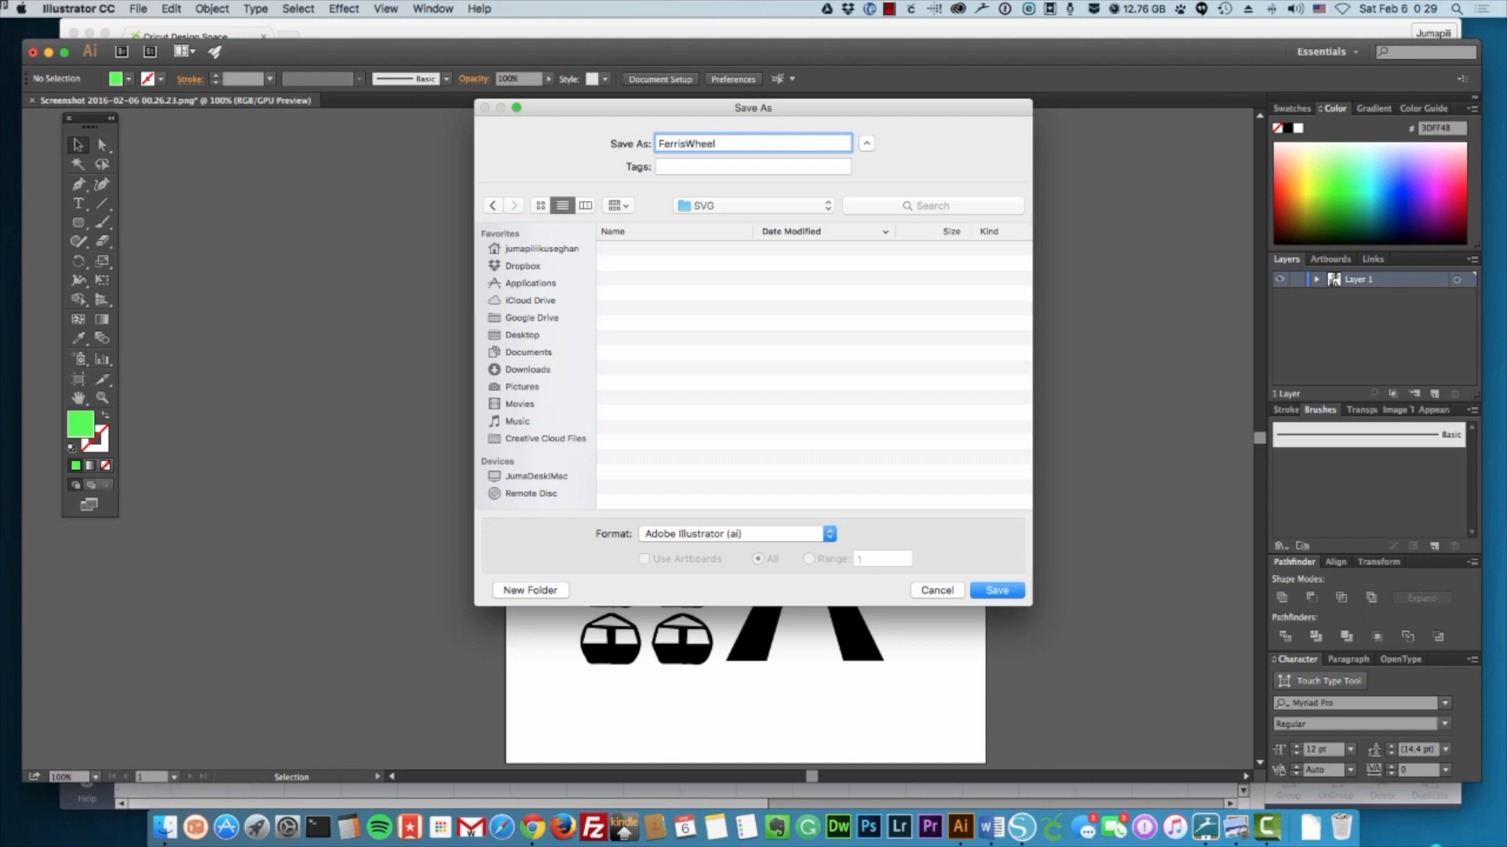
Set the file format to SVG (svg) and save it with the SVG 1.1 profile.
click(831, 537)
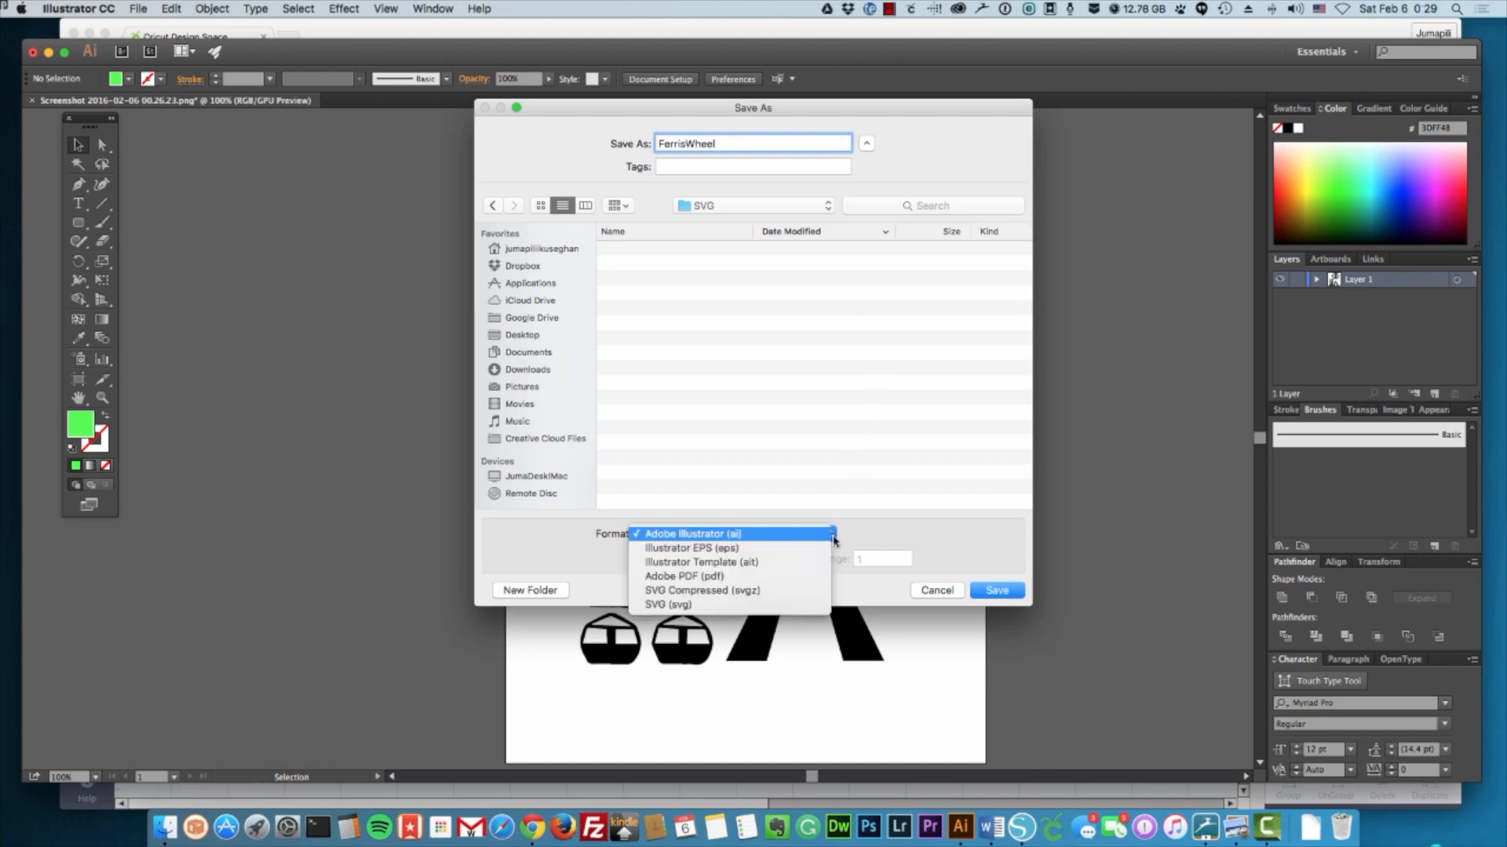
click(738, 605)
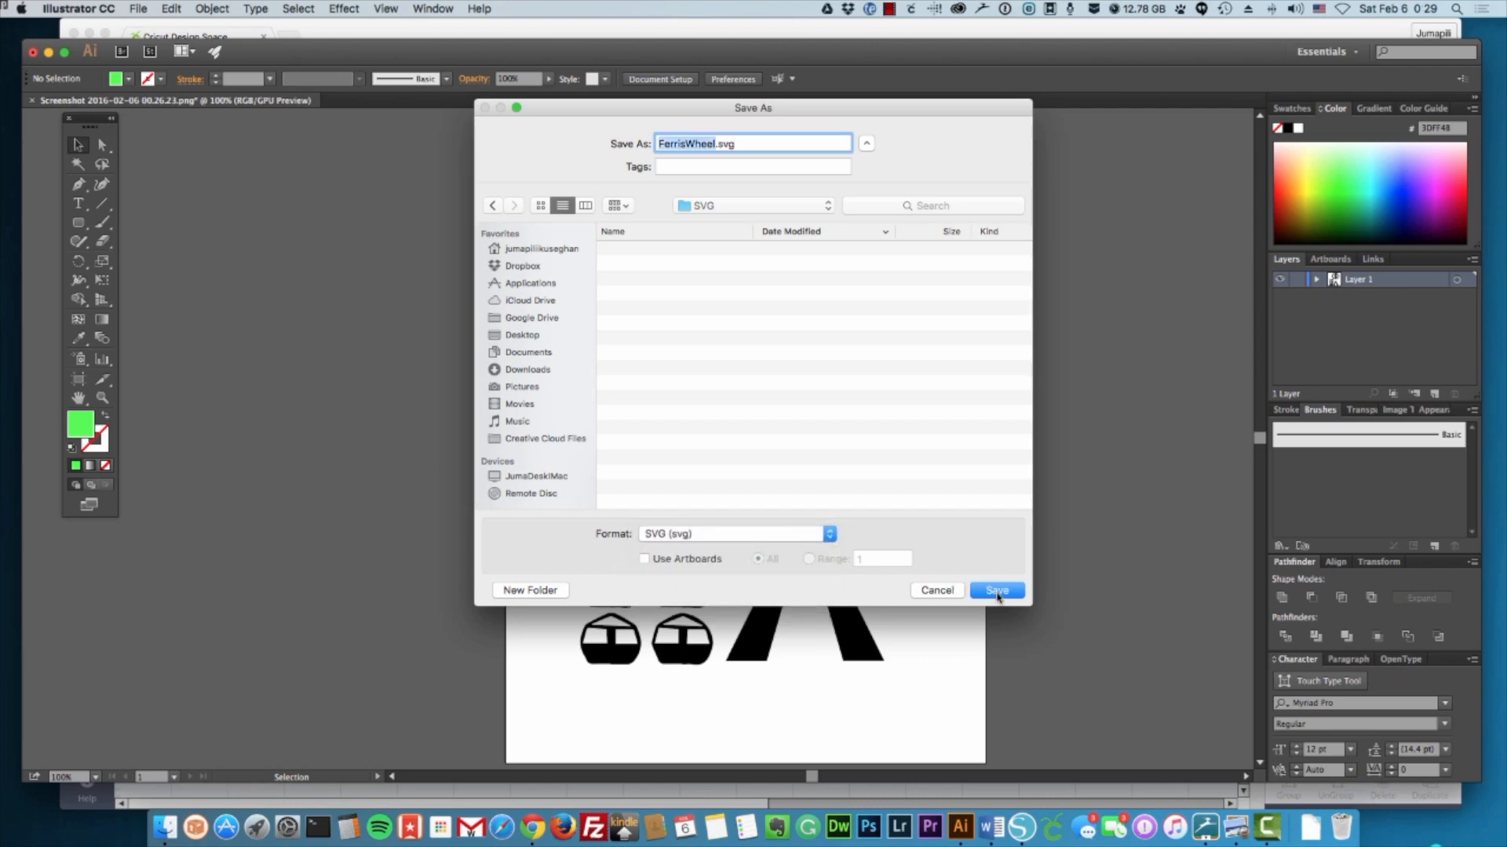
click(996, 591)
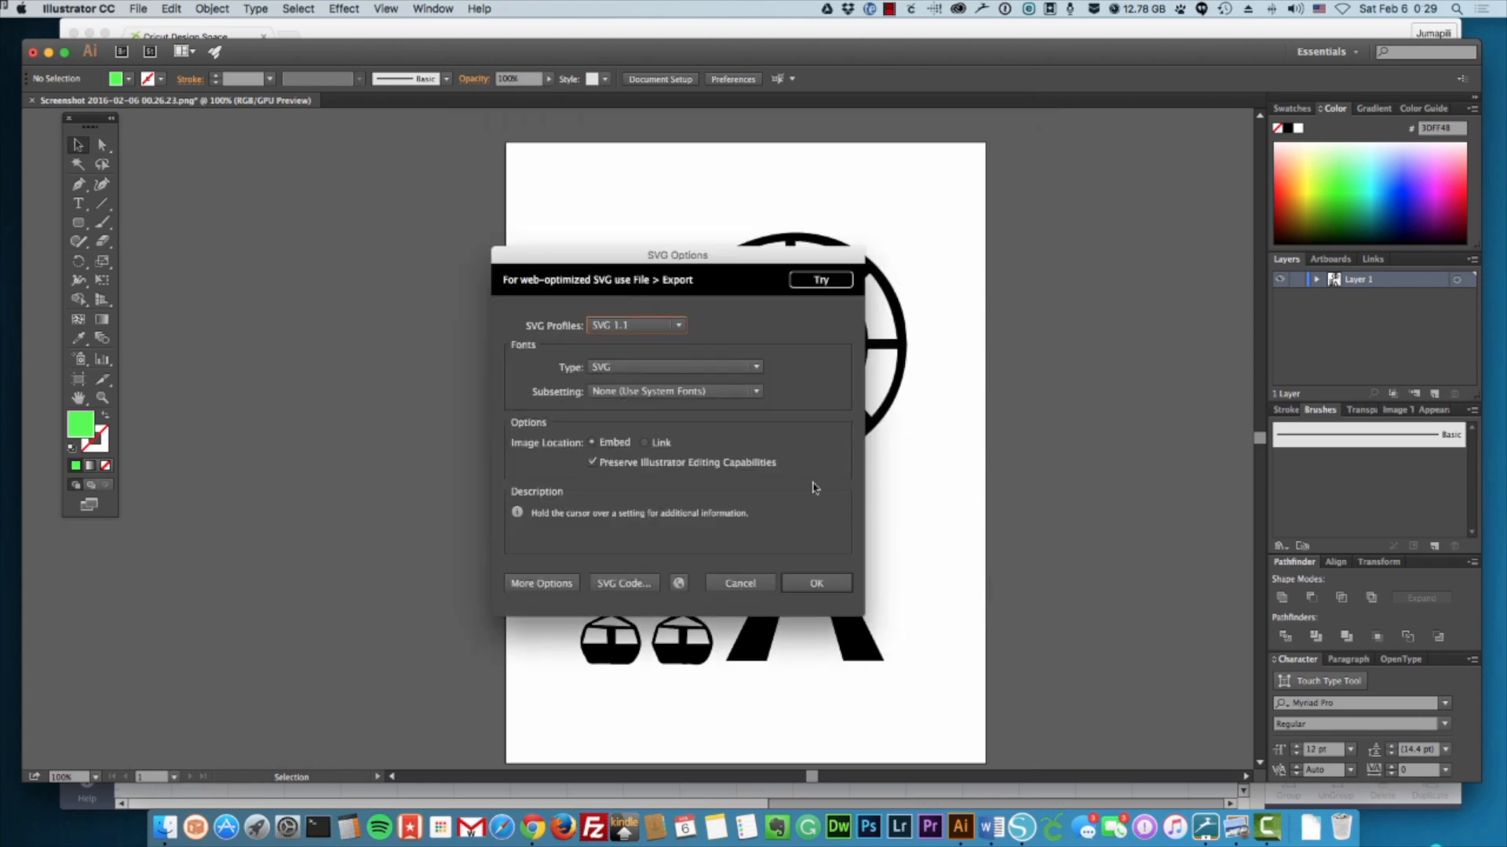
click(678, 326)
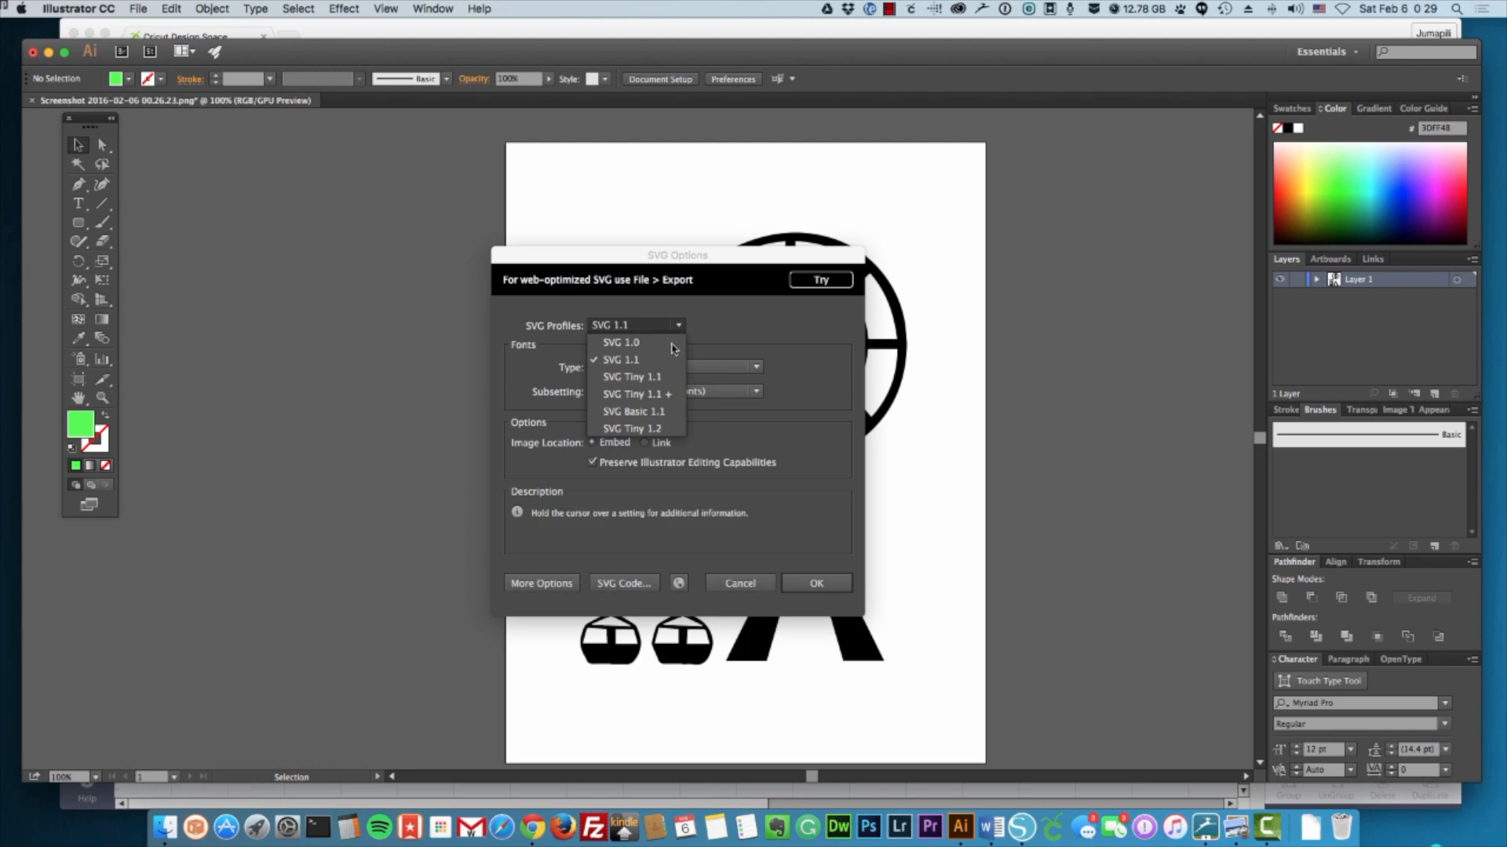
click(634, 362)
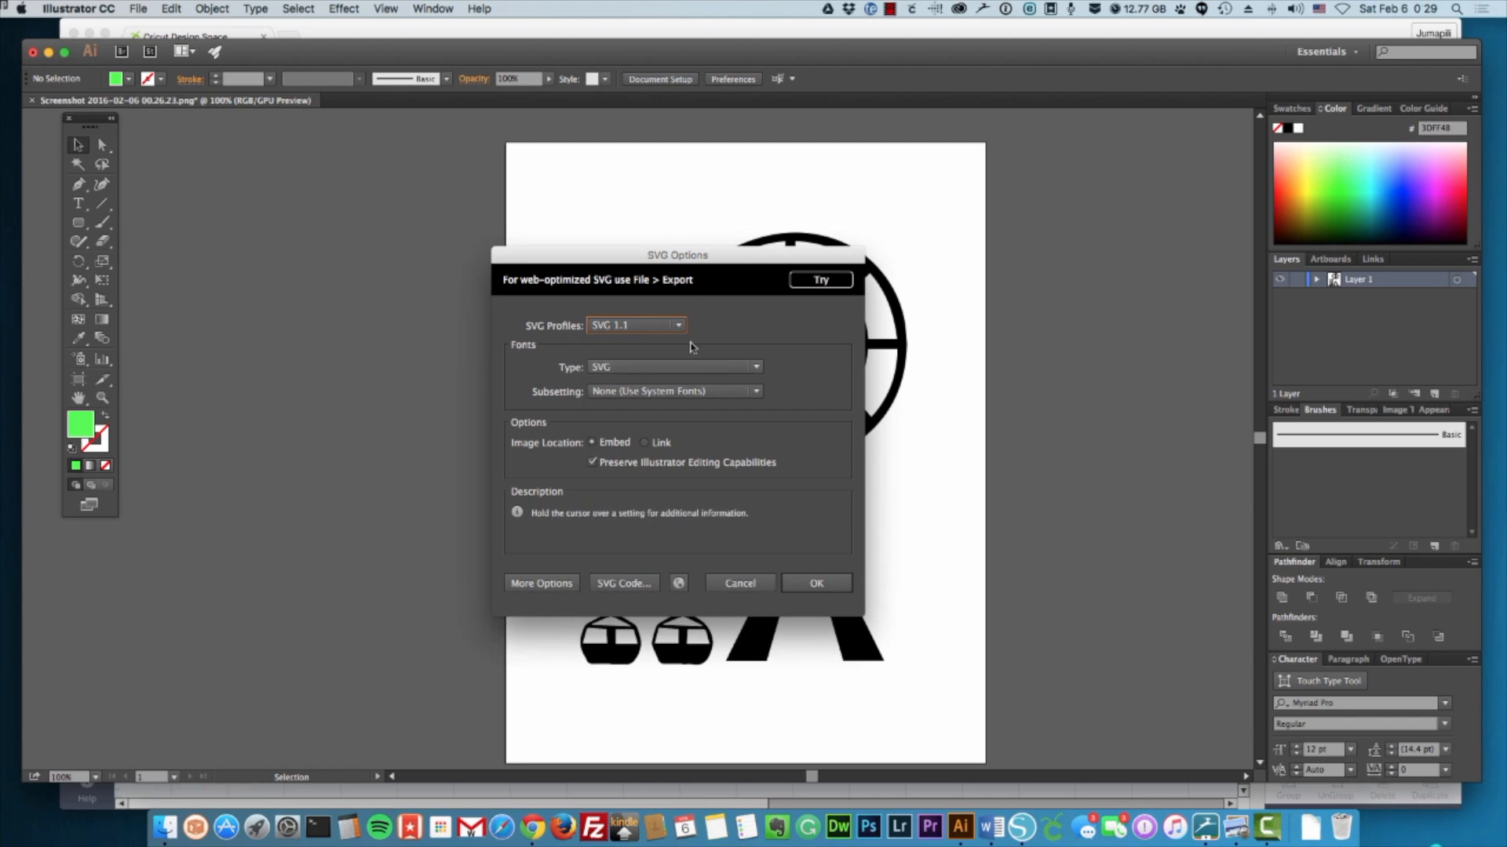
click(812, 584)
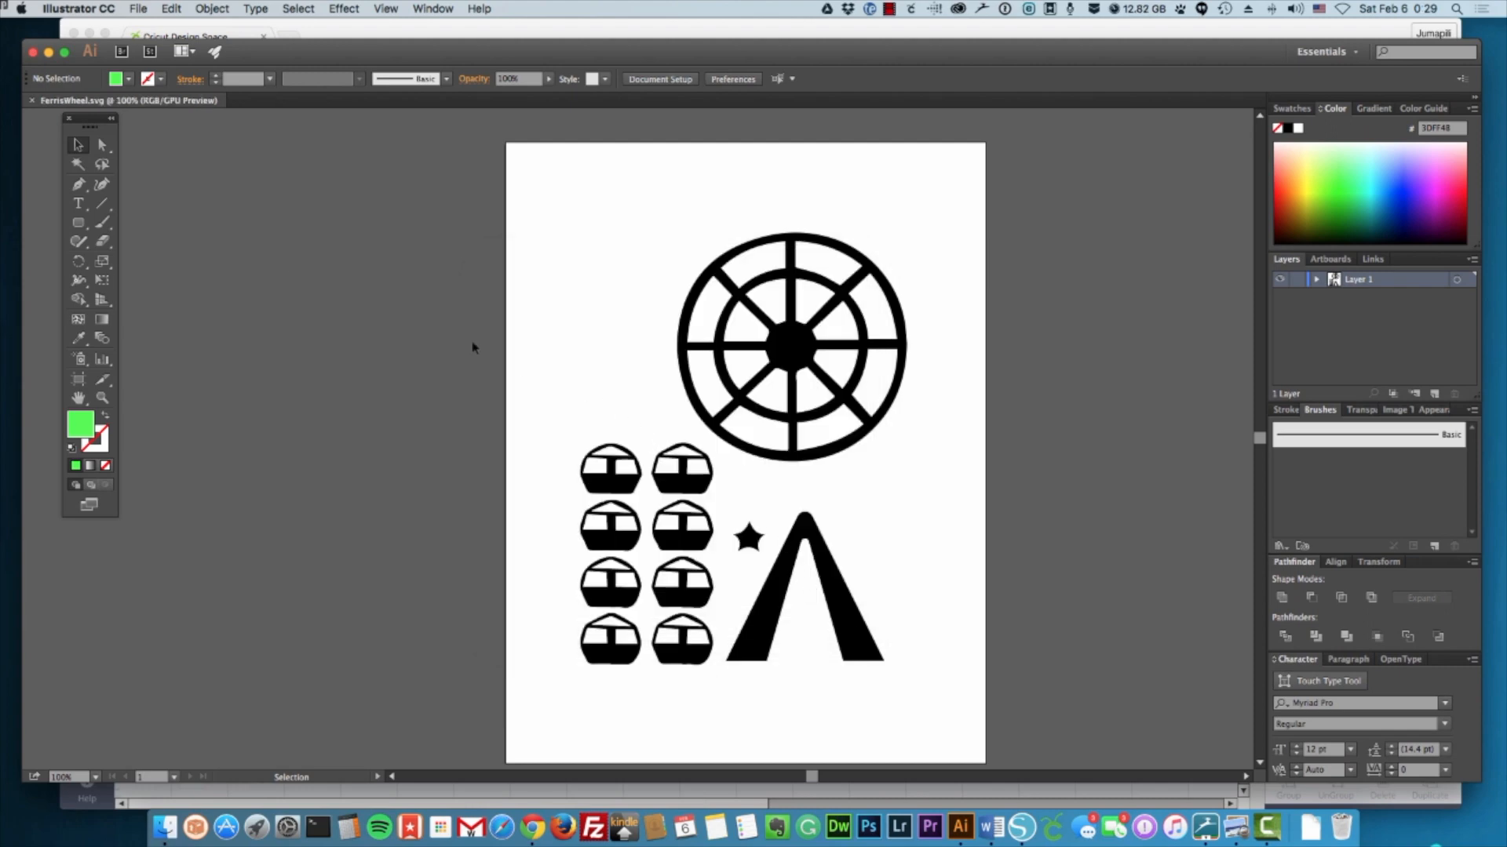
Switch to Cricut Design Space in Chrome and start a new image upload.
click(48, 53)
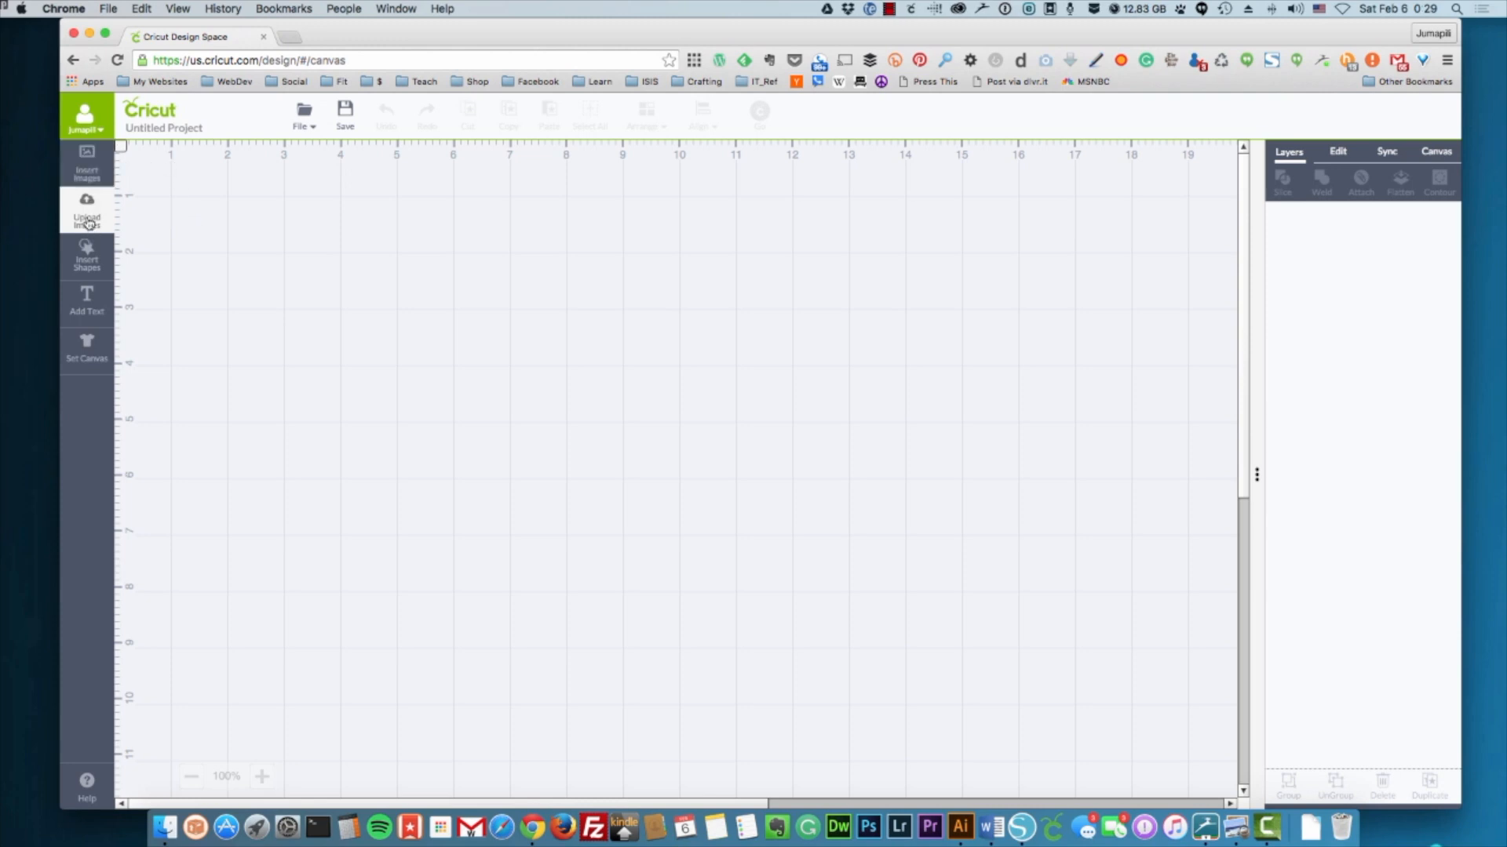
click(86, 174)
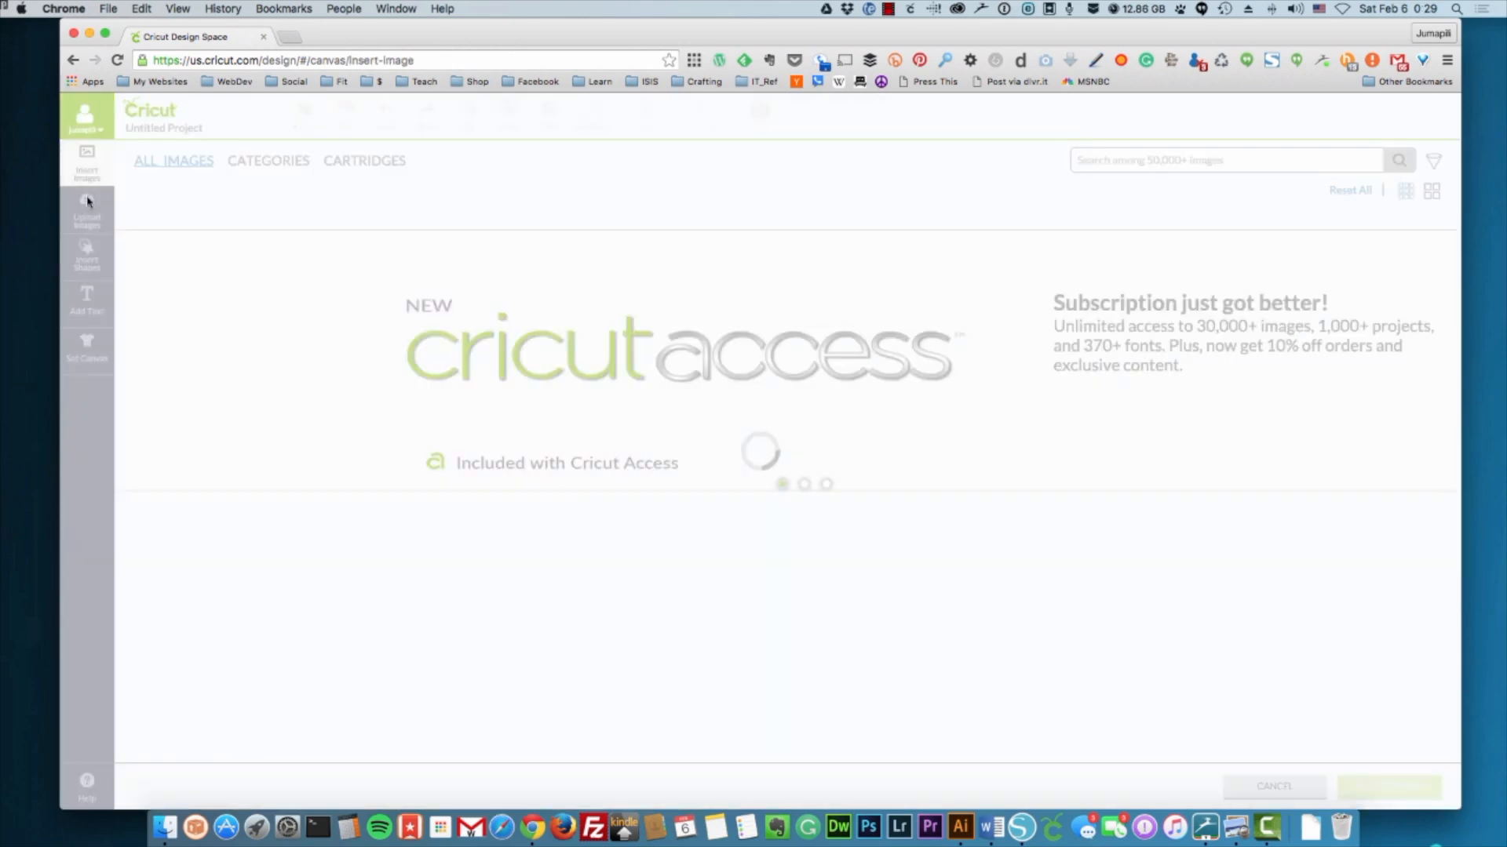
click(89, 217)
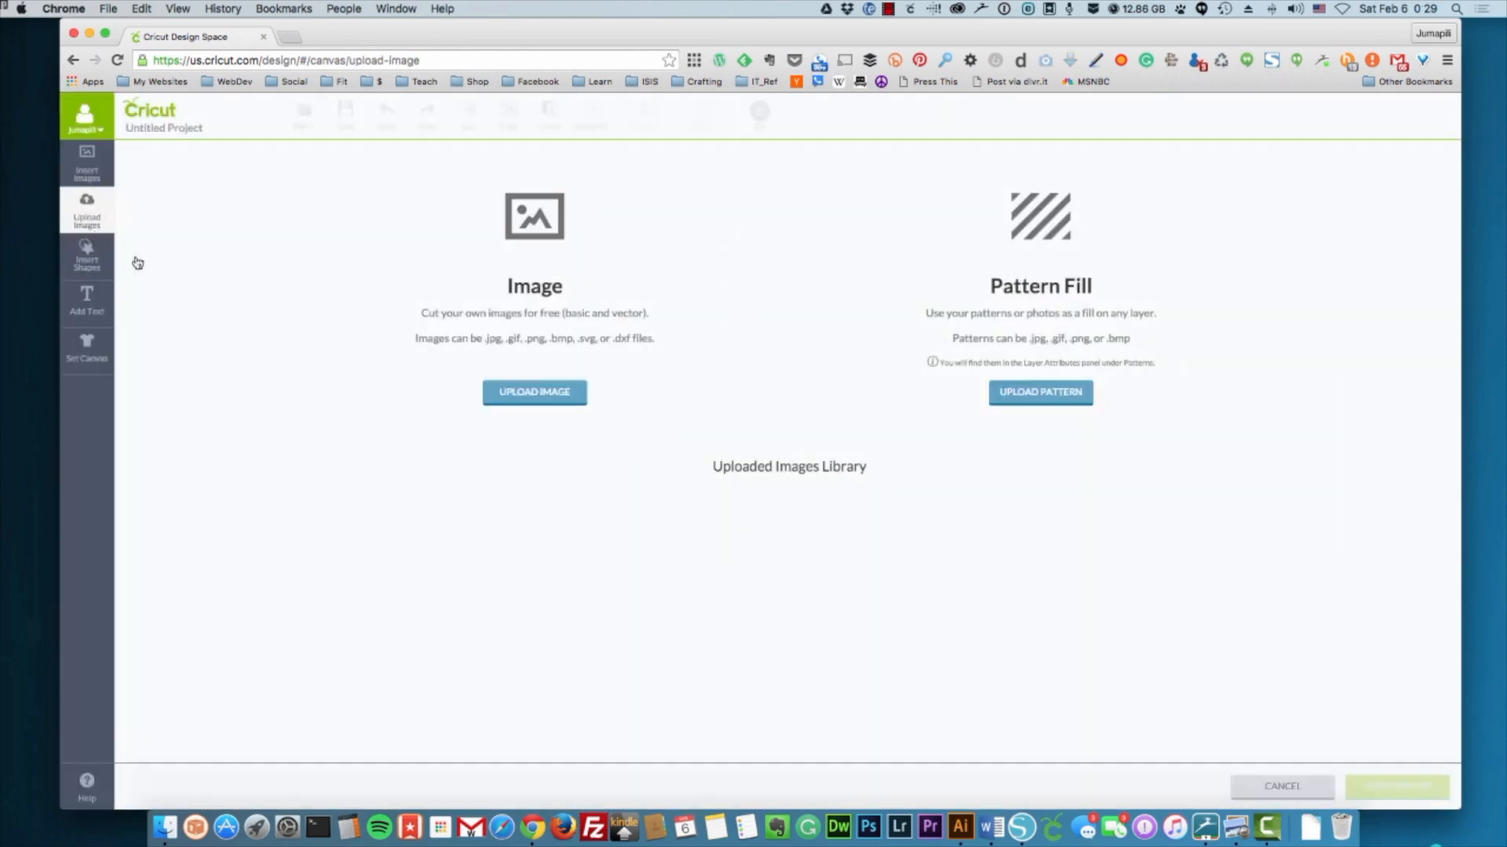
click(531, 403)
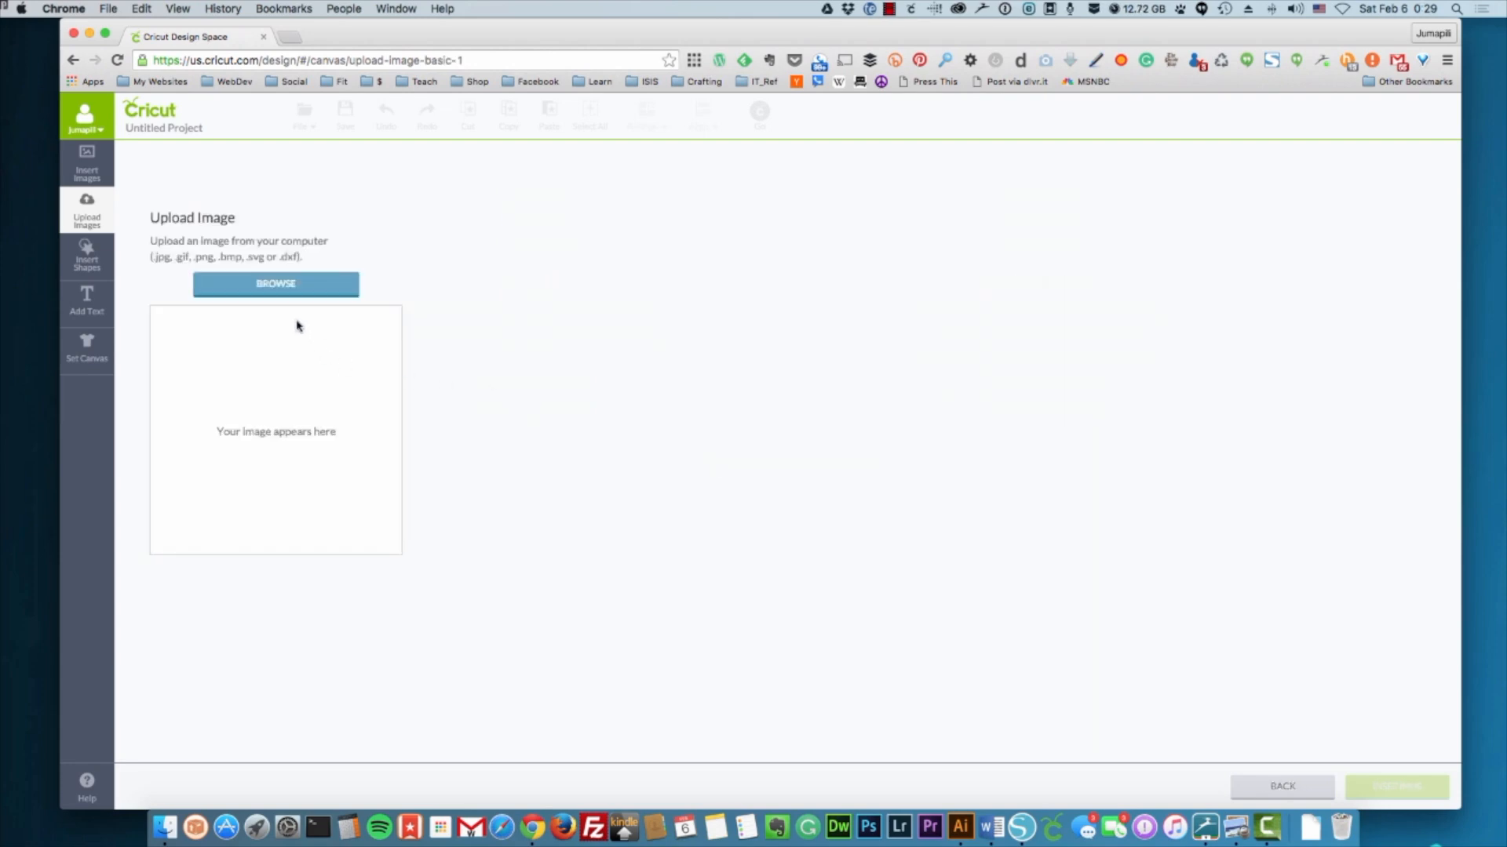
Upload FerrisWheel.svg from the SVG folder and save it with the tags Fair, Carnival, Rides.
click(276, 284)
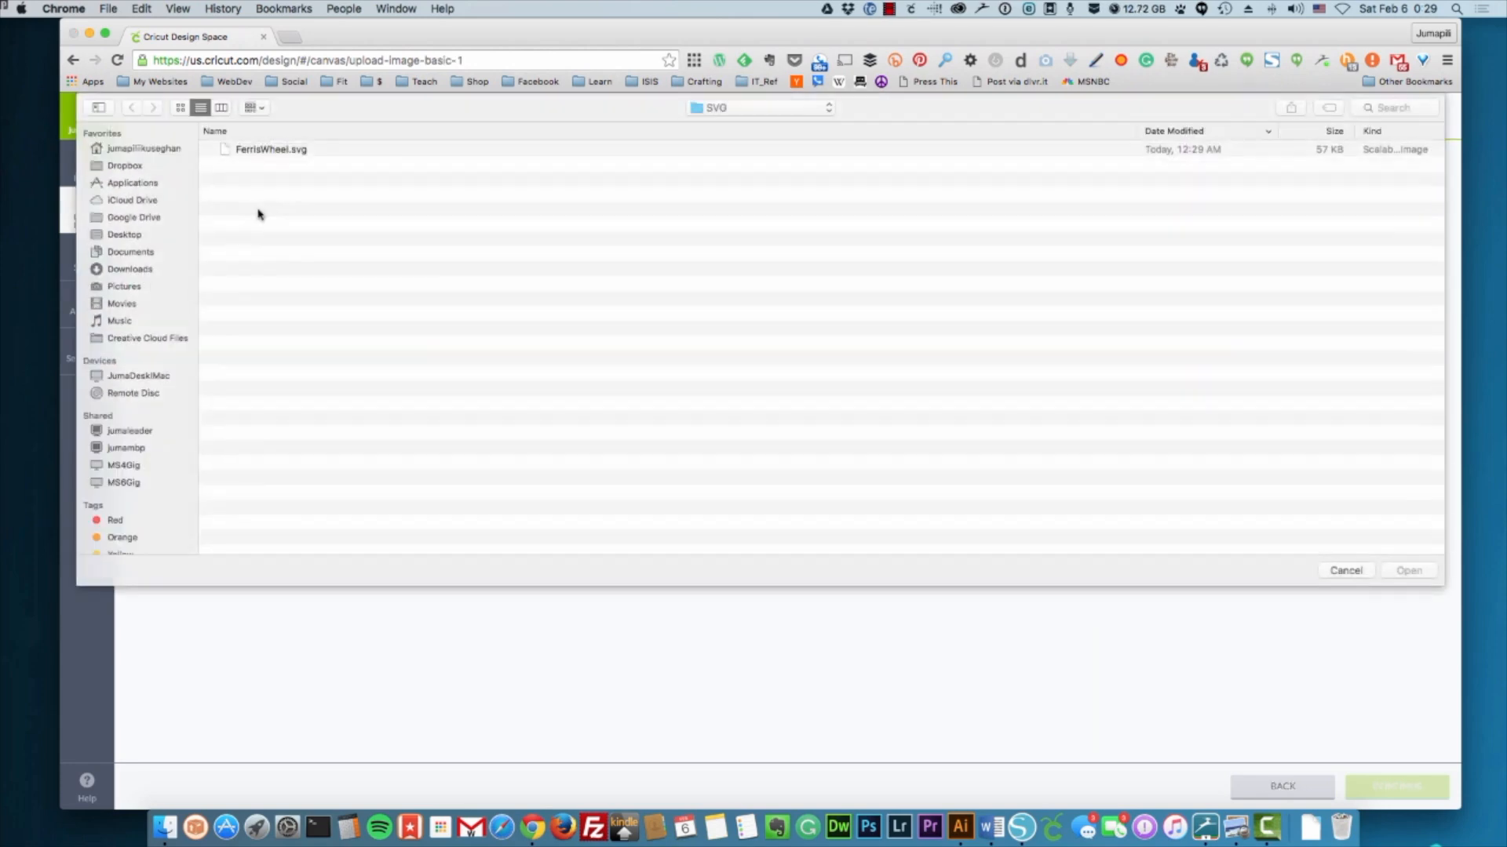
click(254, 151)
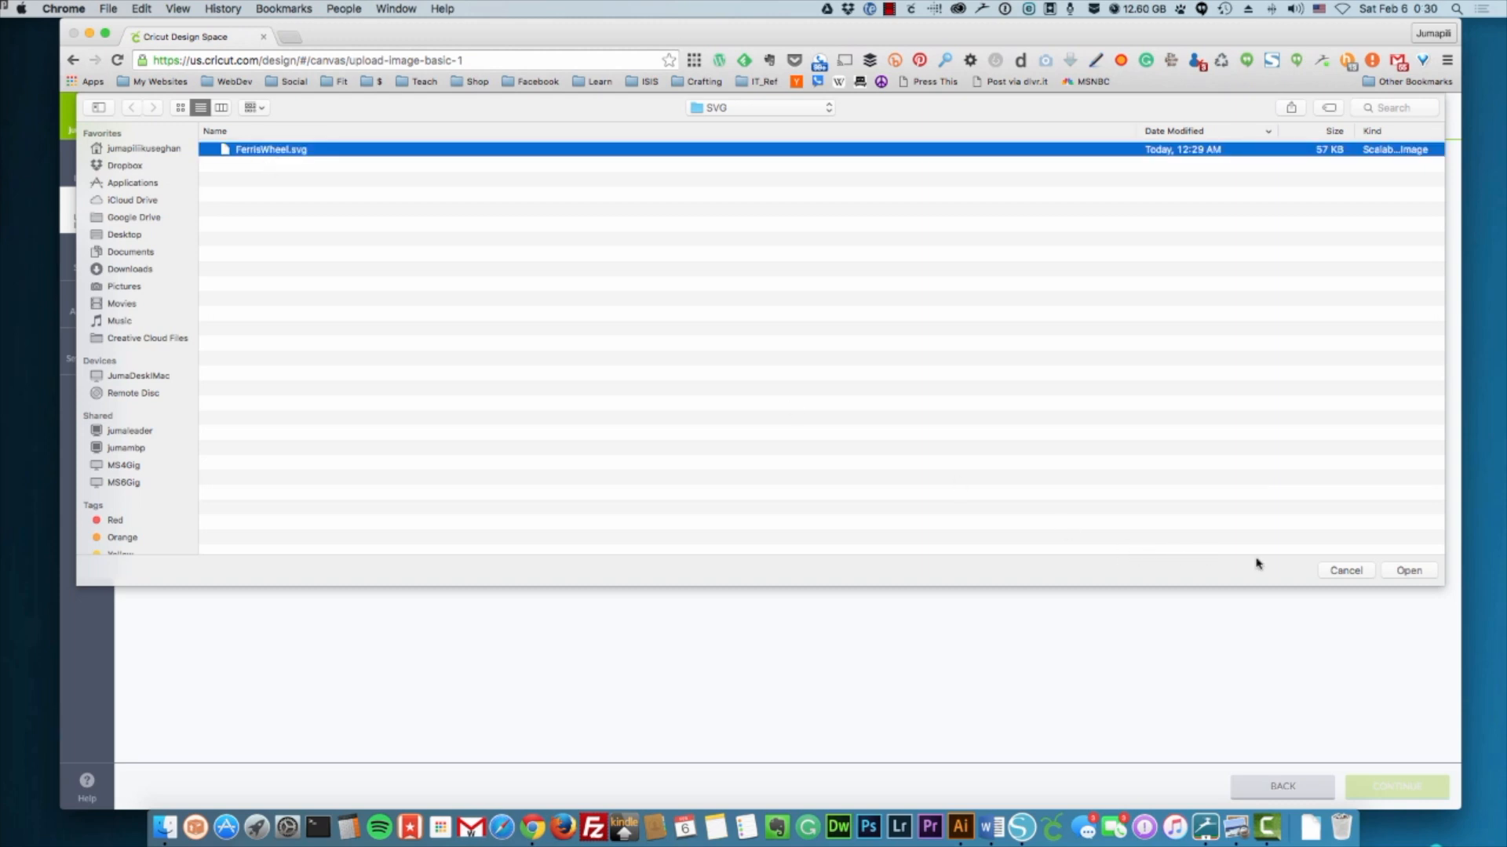
click(1409, 573)
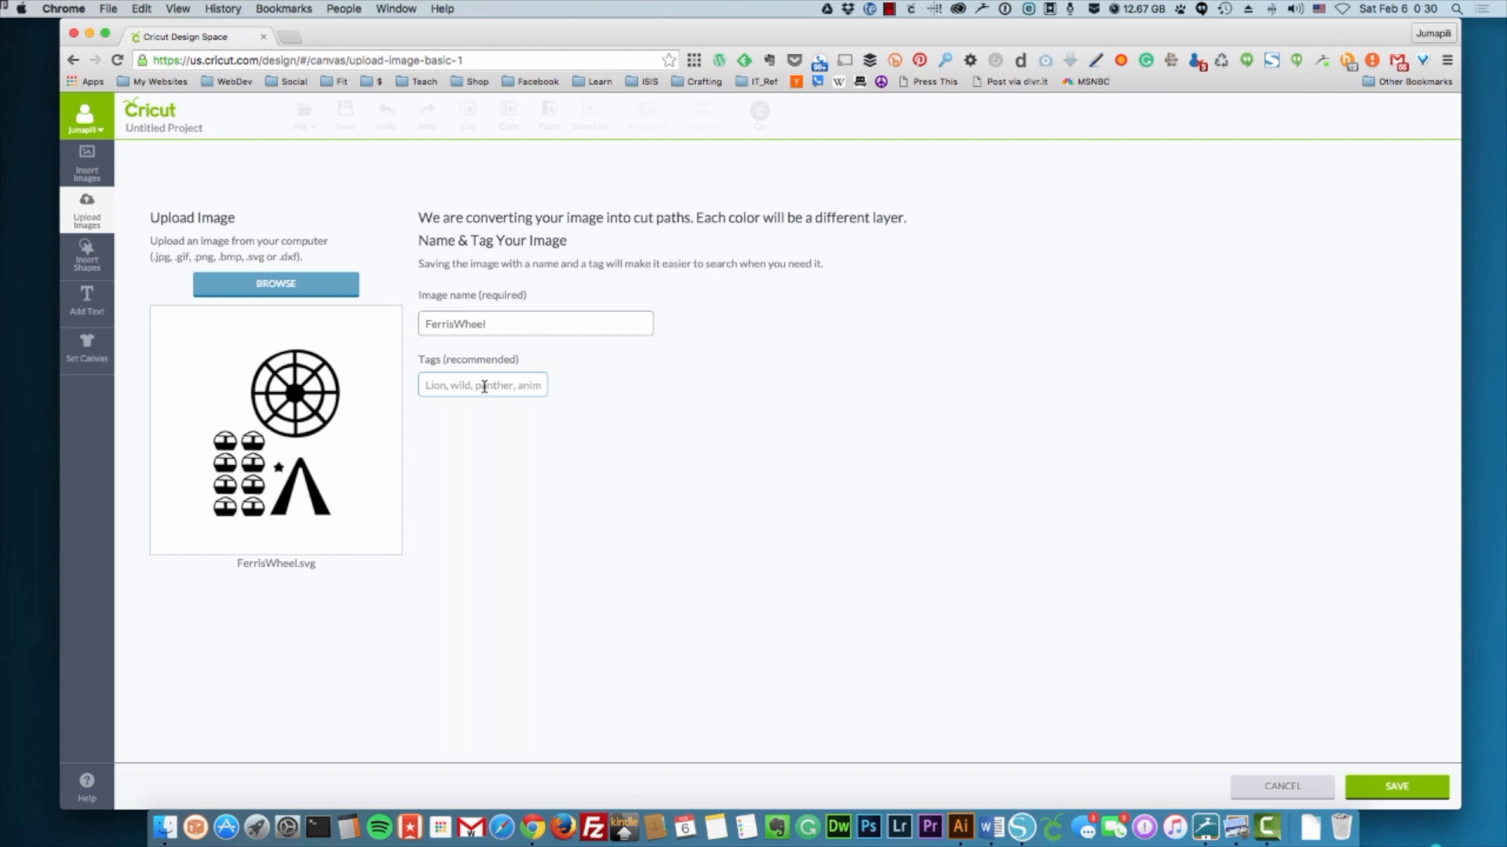
text(Fair, Carnival, Rides)
click(1403, 789)
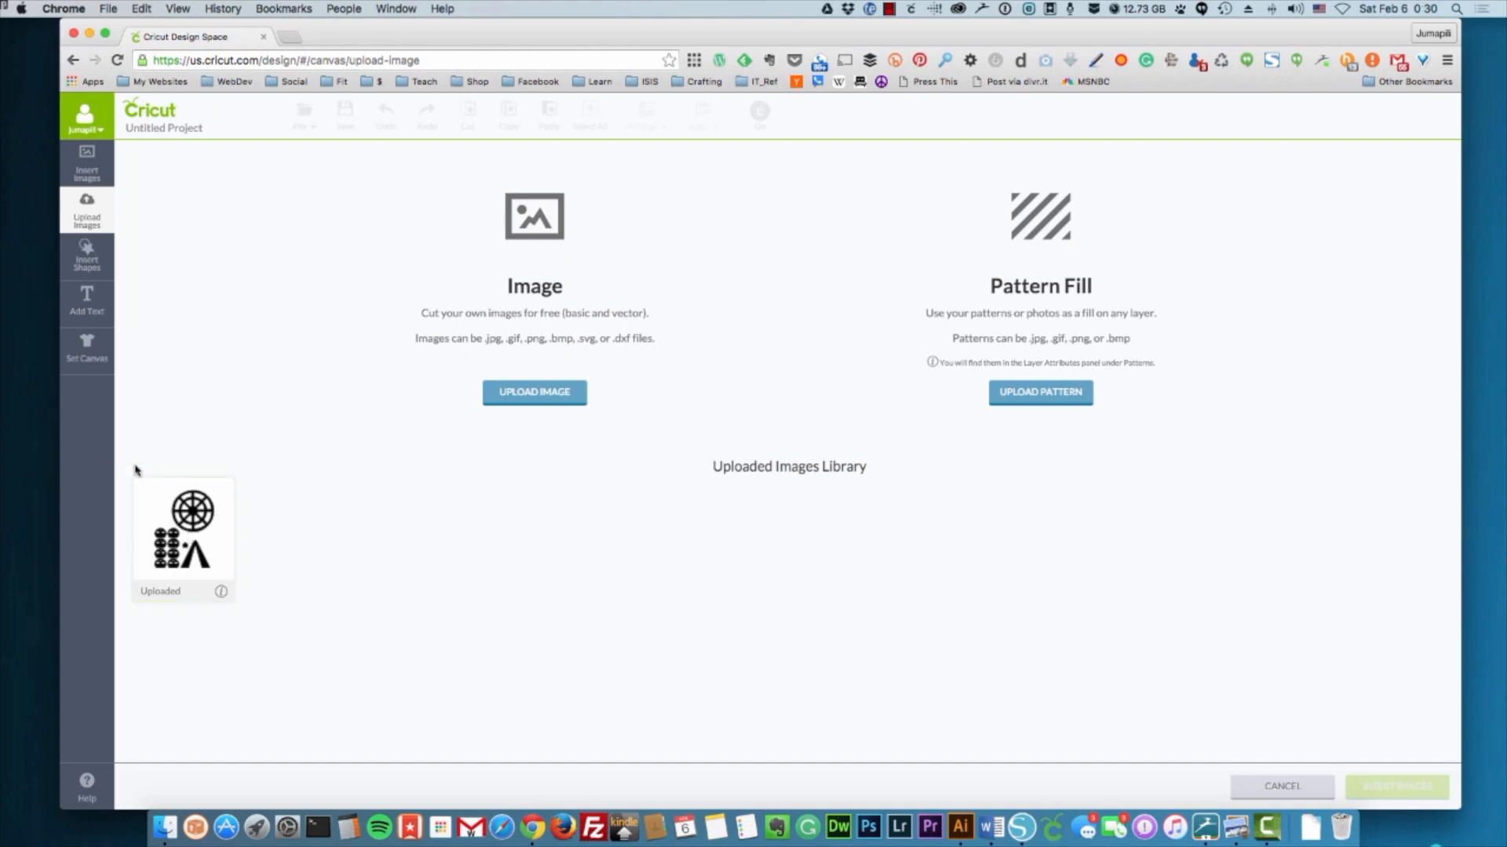
Insert the uploaded Ferris wheel image onto the canvas, enlarge it to about 7.5 by 10 in and deselect it.
click(185, 524)
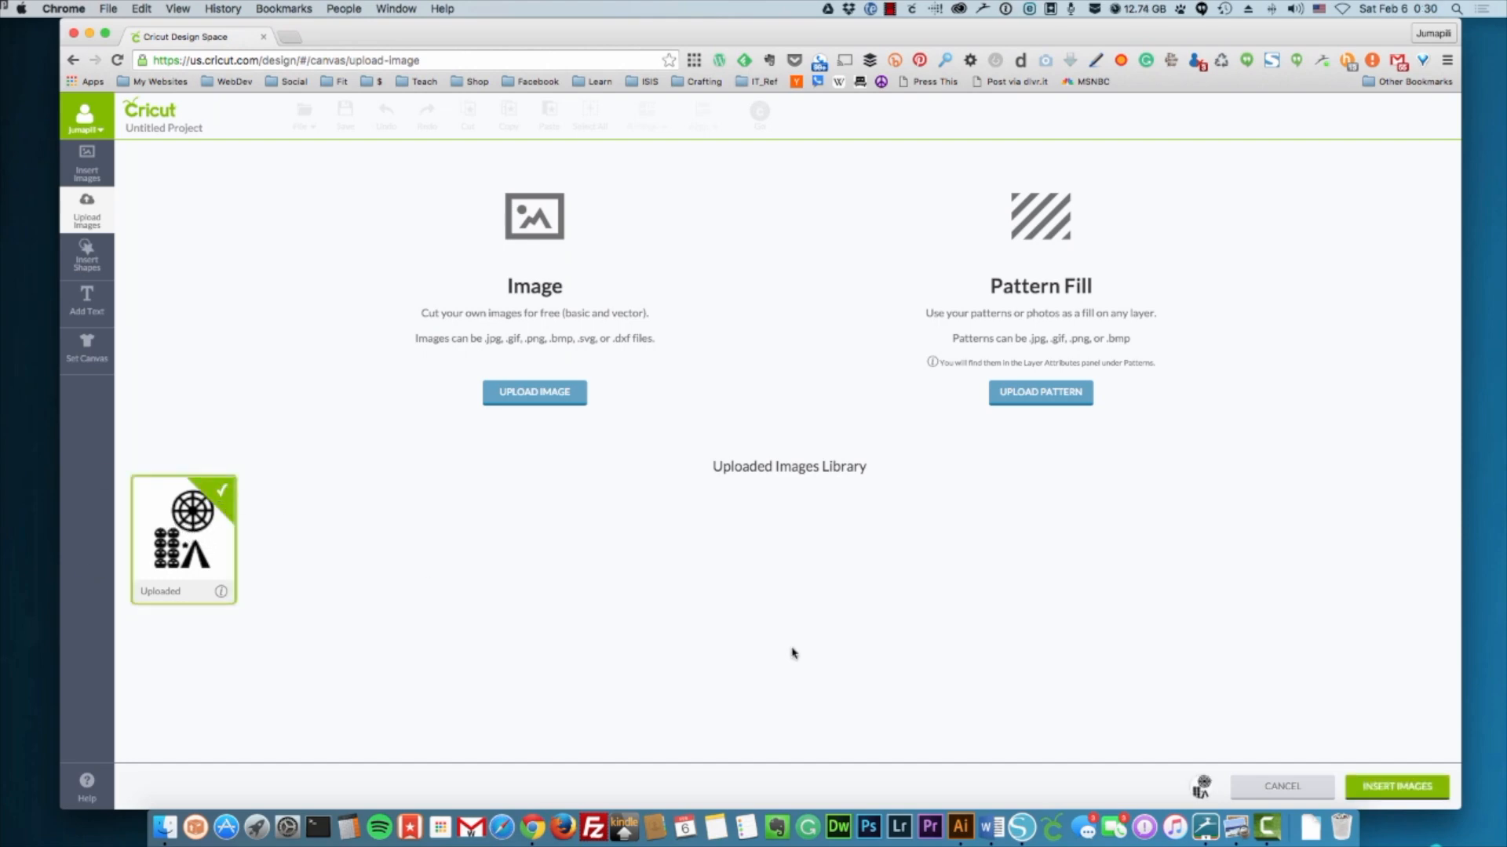
click(1410, 794)
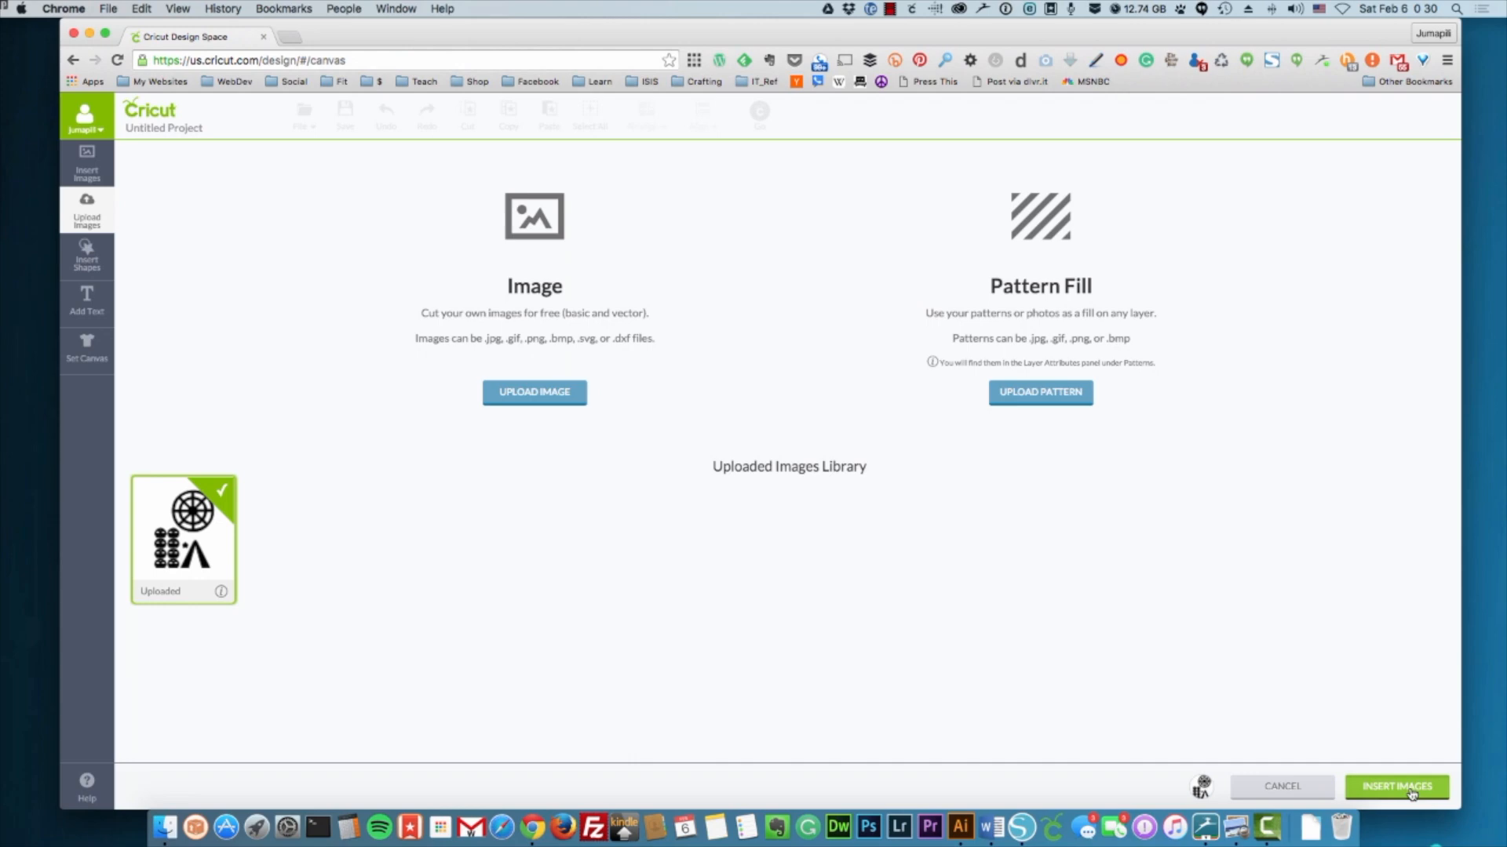
drag(553, 628, 708, 760)
click(814, 579)
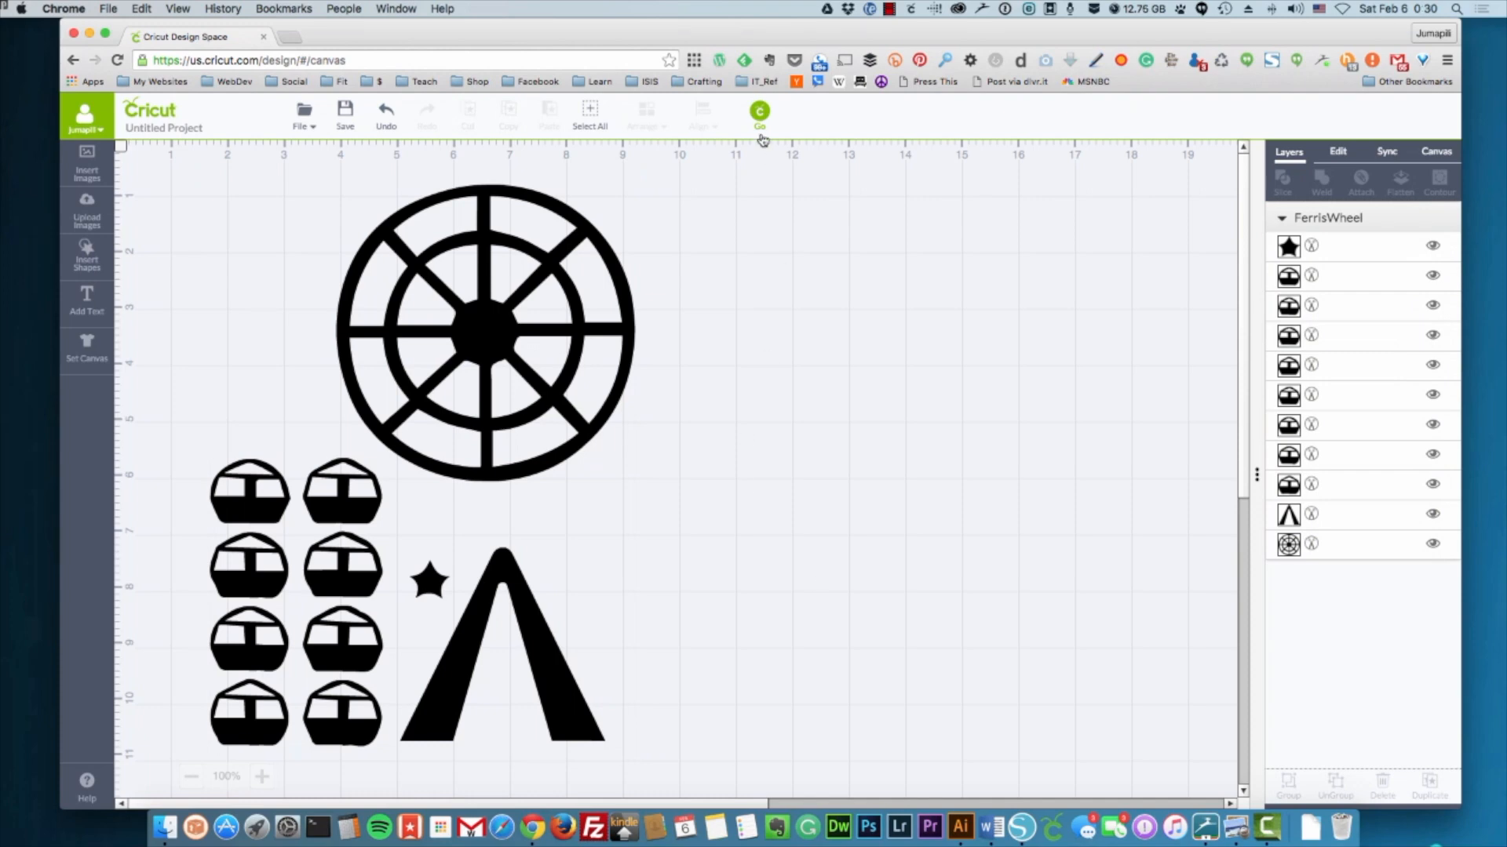
Preview how the Ferris wheel pieces are laid out on the cutting mat, and return to the canvas.
click(759, 110)
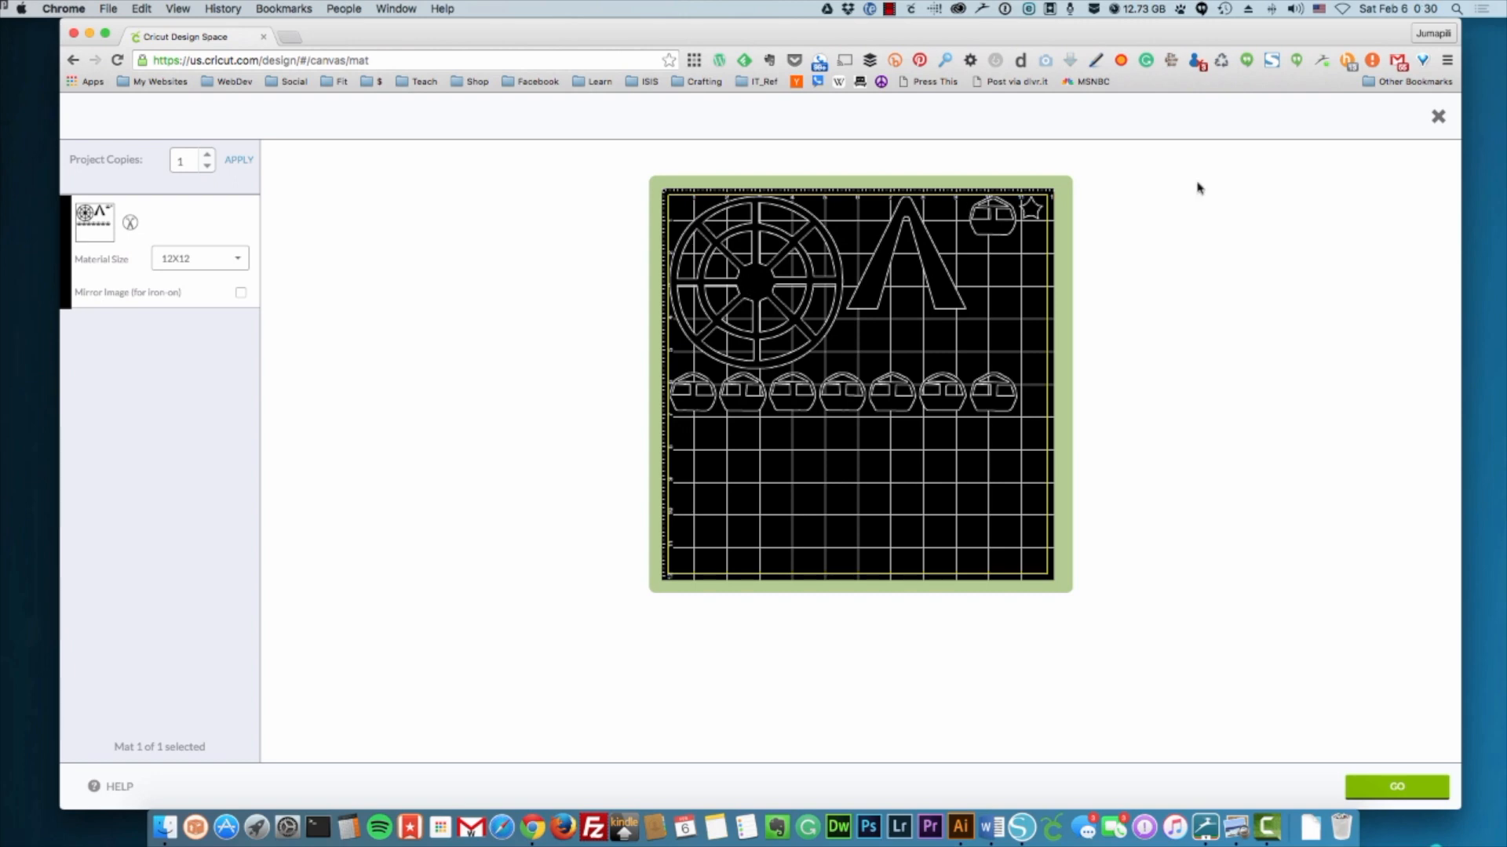
click(1437, 117)
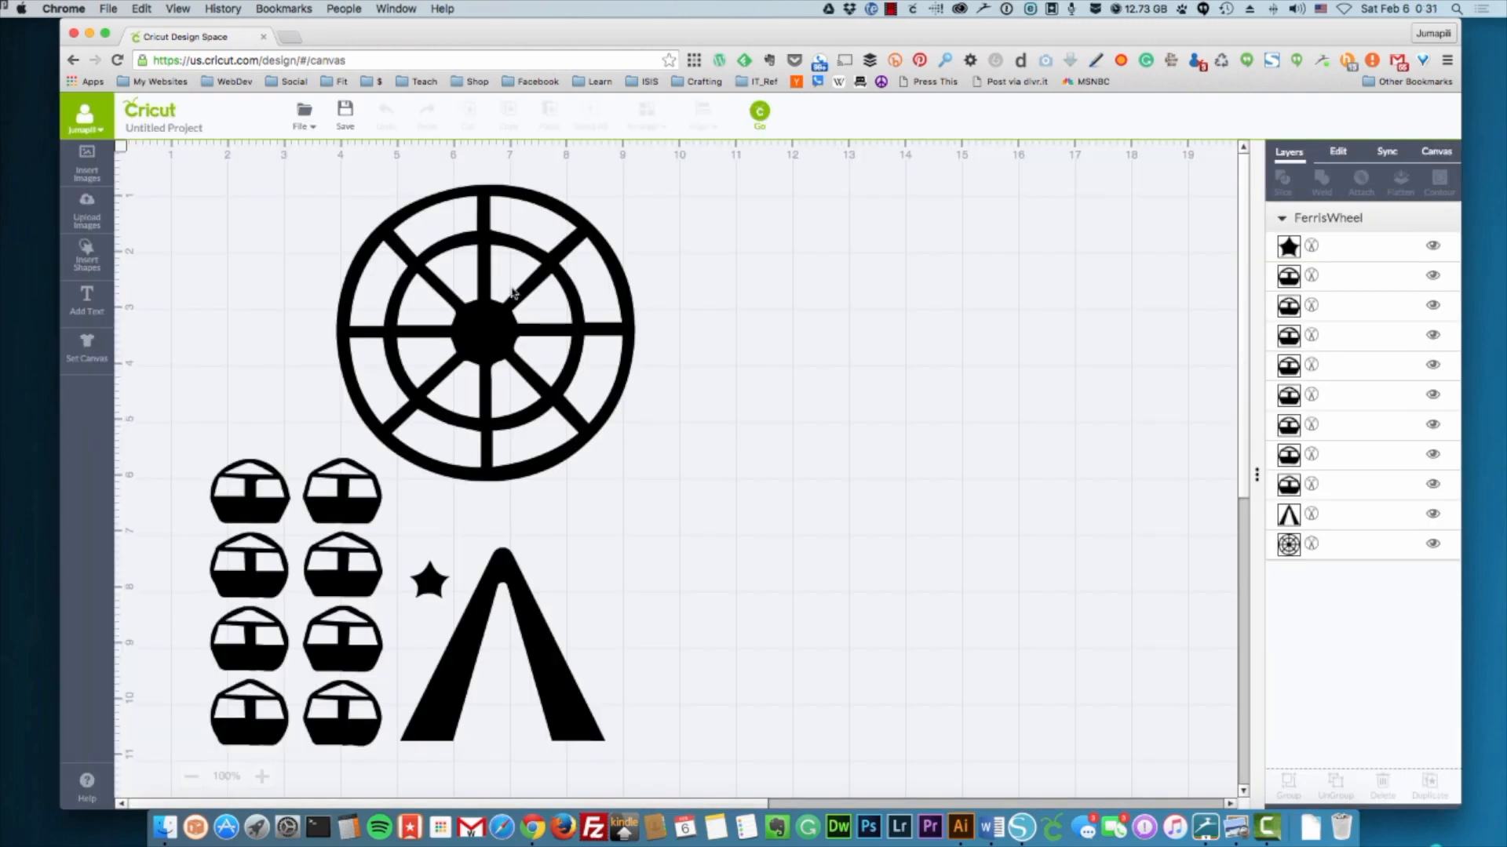
Ungroup the Ferris wheel design into separate pieces and look over their individual layers.
right_click(449, 272)
click(411, 279)
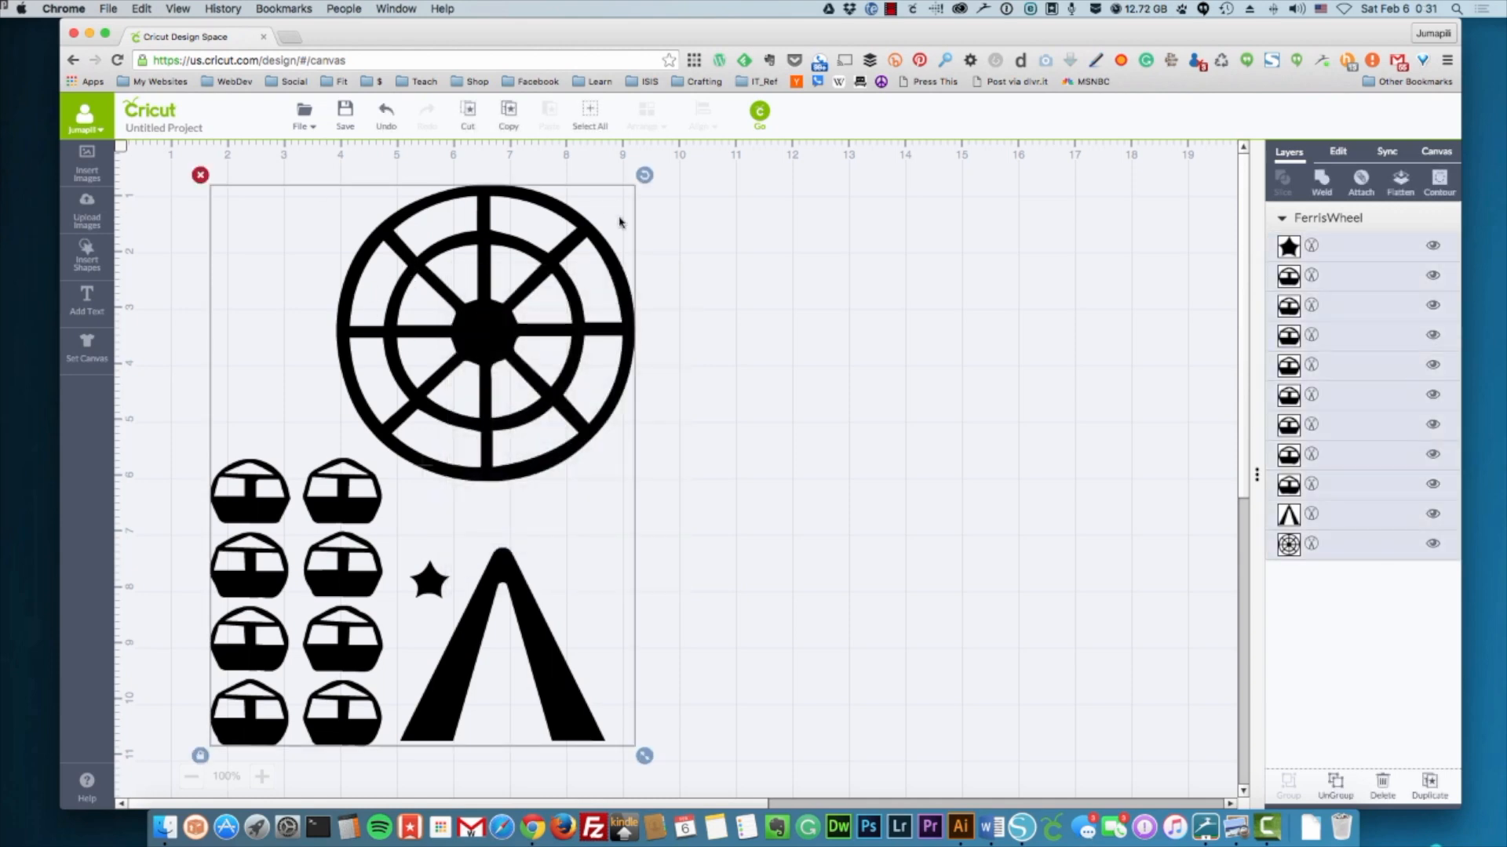
right_click(472, 343)
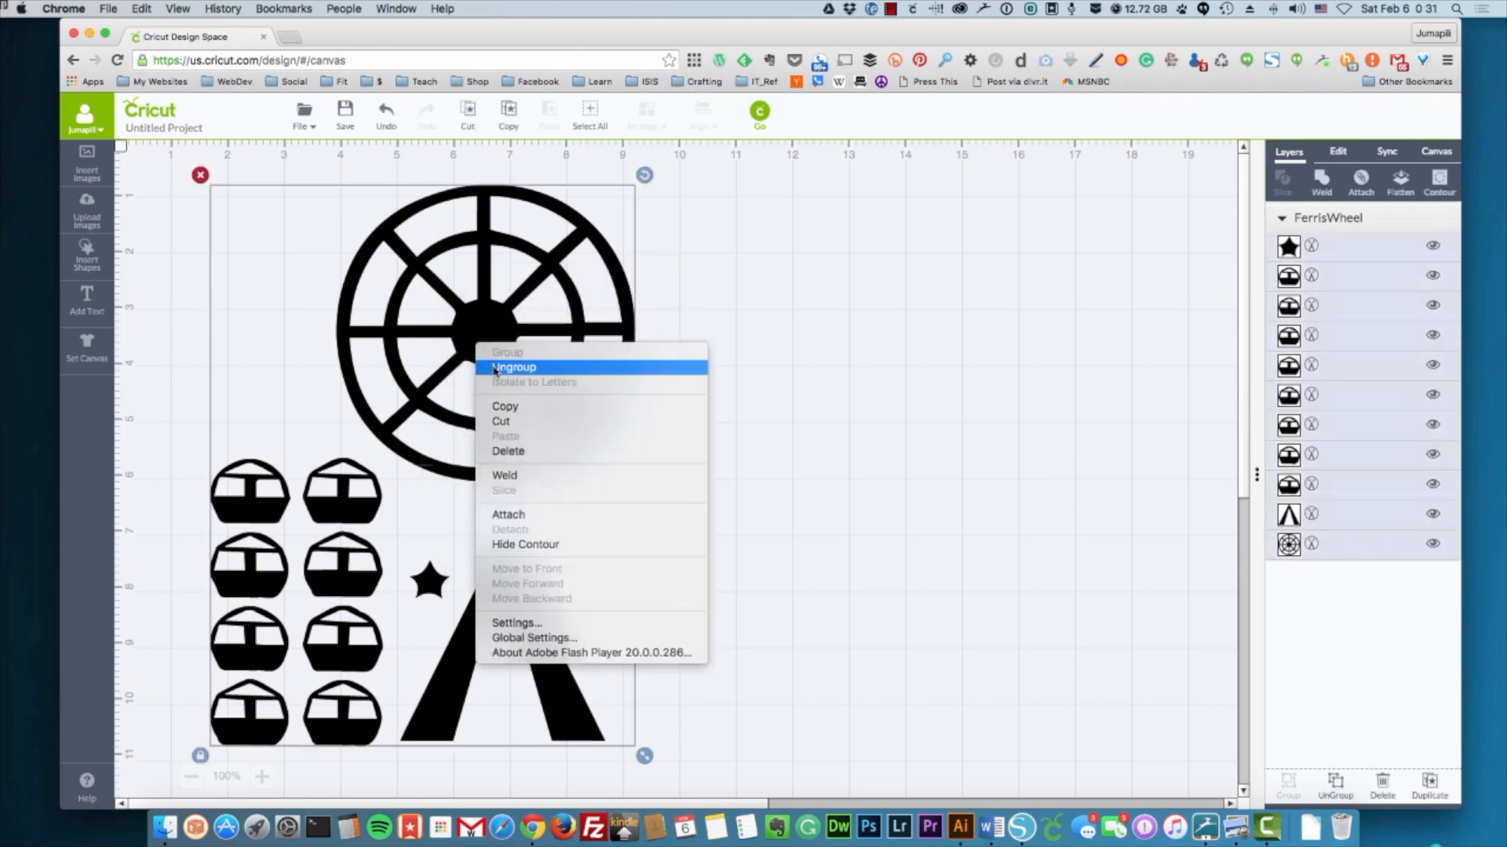
click(494, 370)
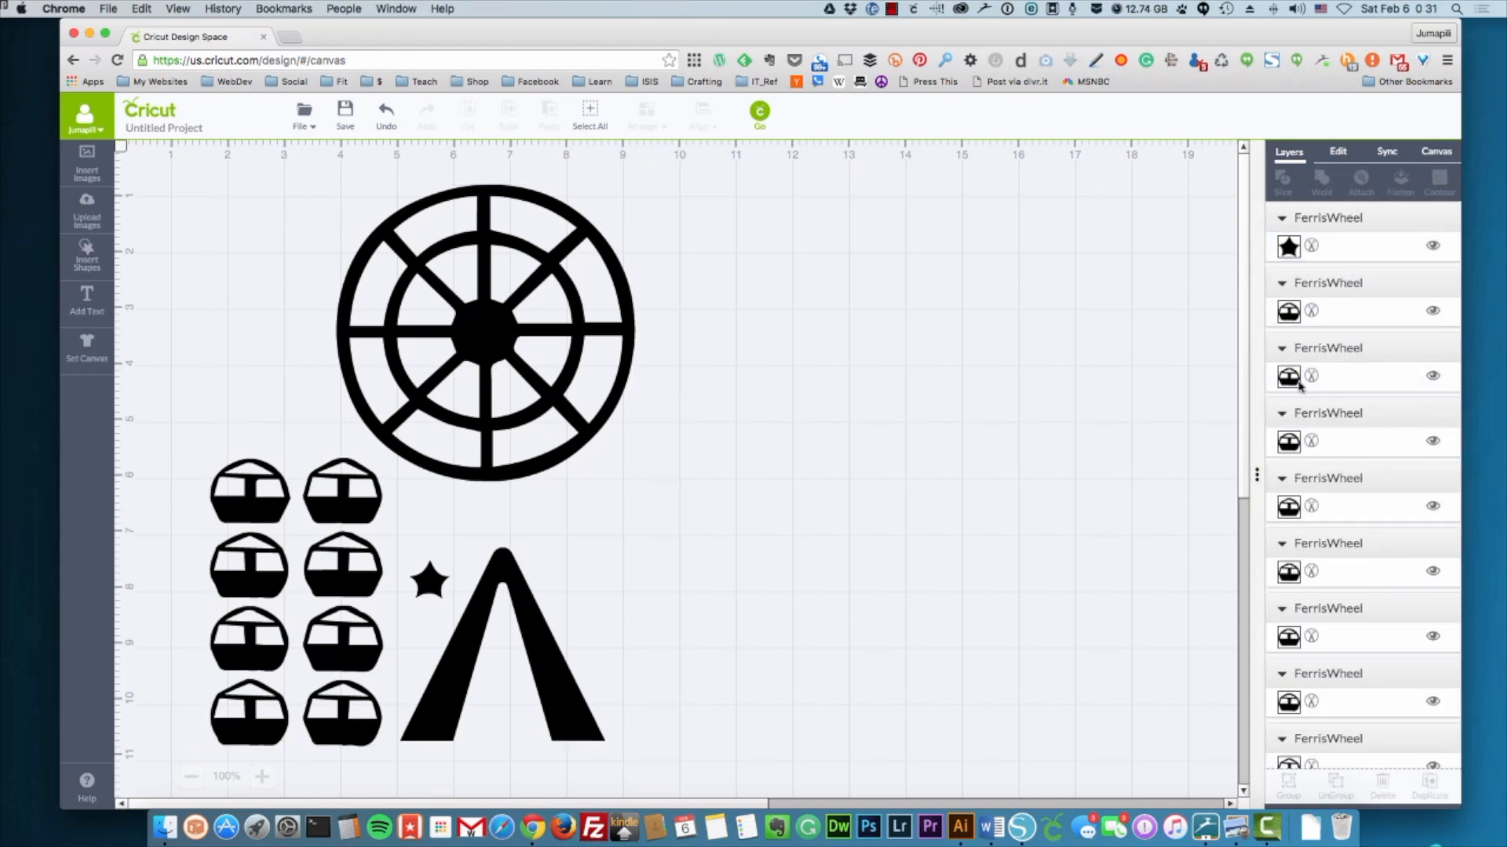
scroll(1317, 609, down, 3)
scroll(1326, 487, up, 3)
scroll(1327, 471, down, 3)
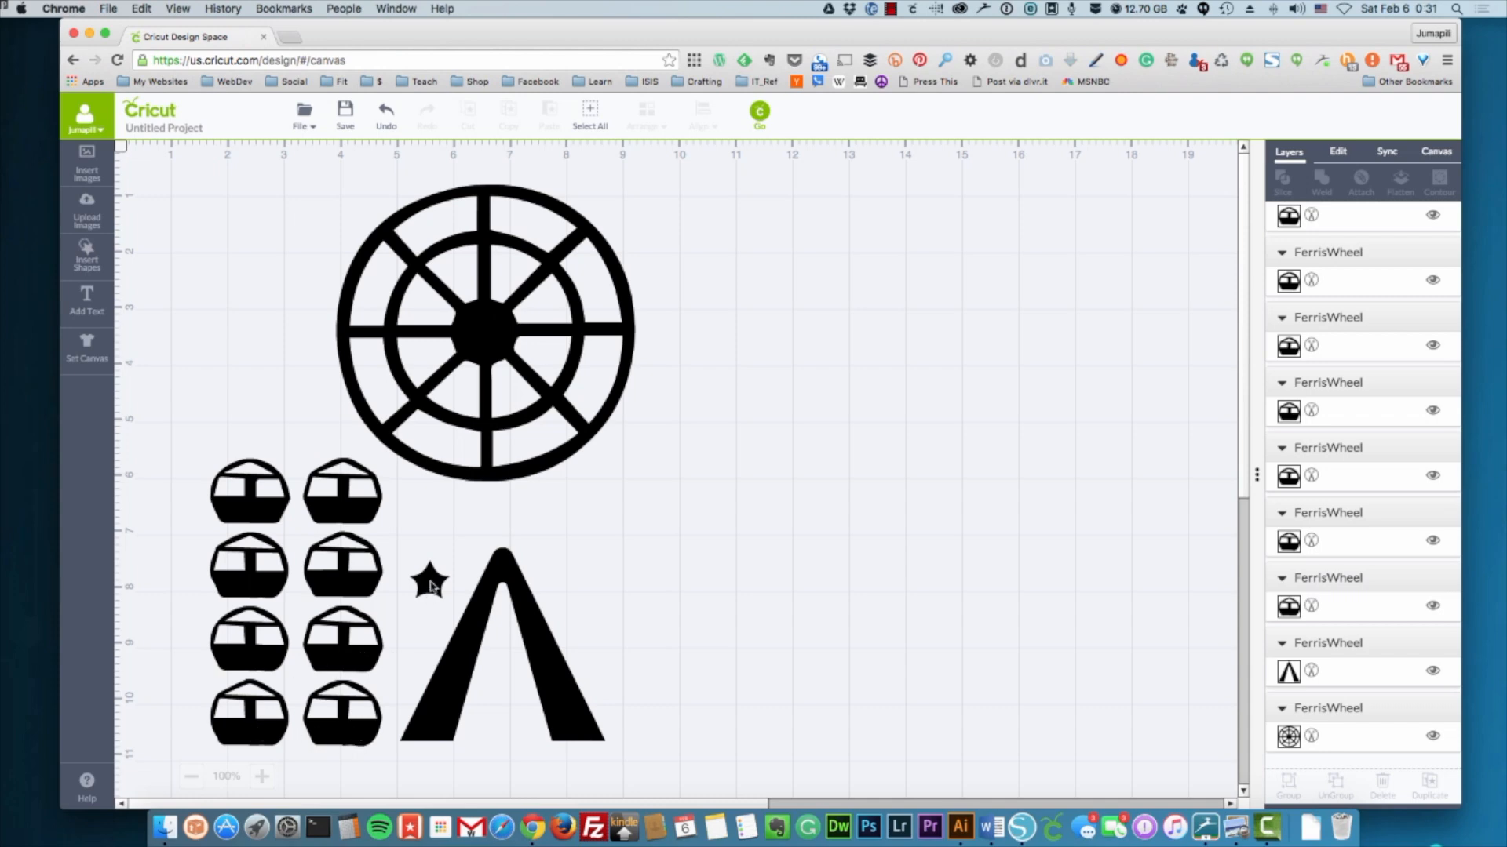
Recolor the star golden yellow (#f2b31b).
scroll(1344, 534, up, 1)
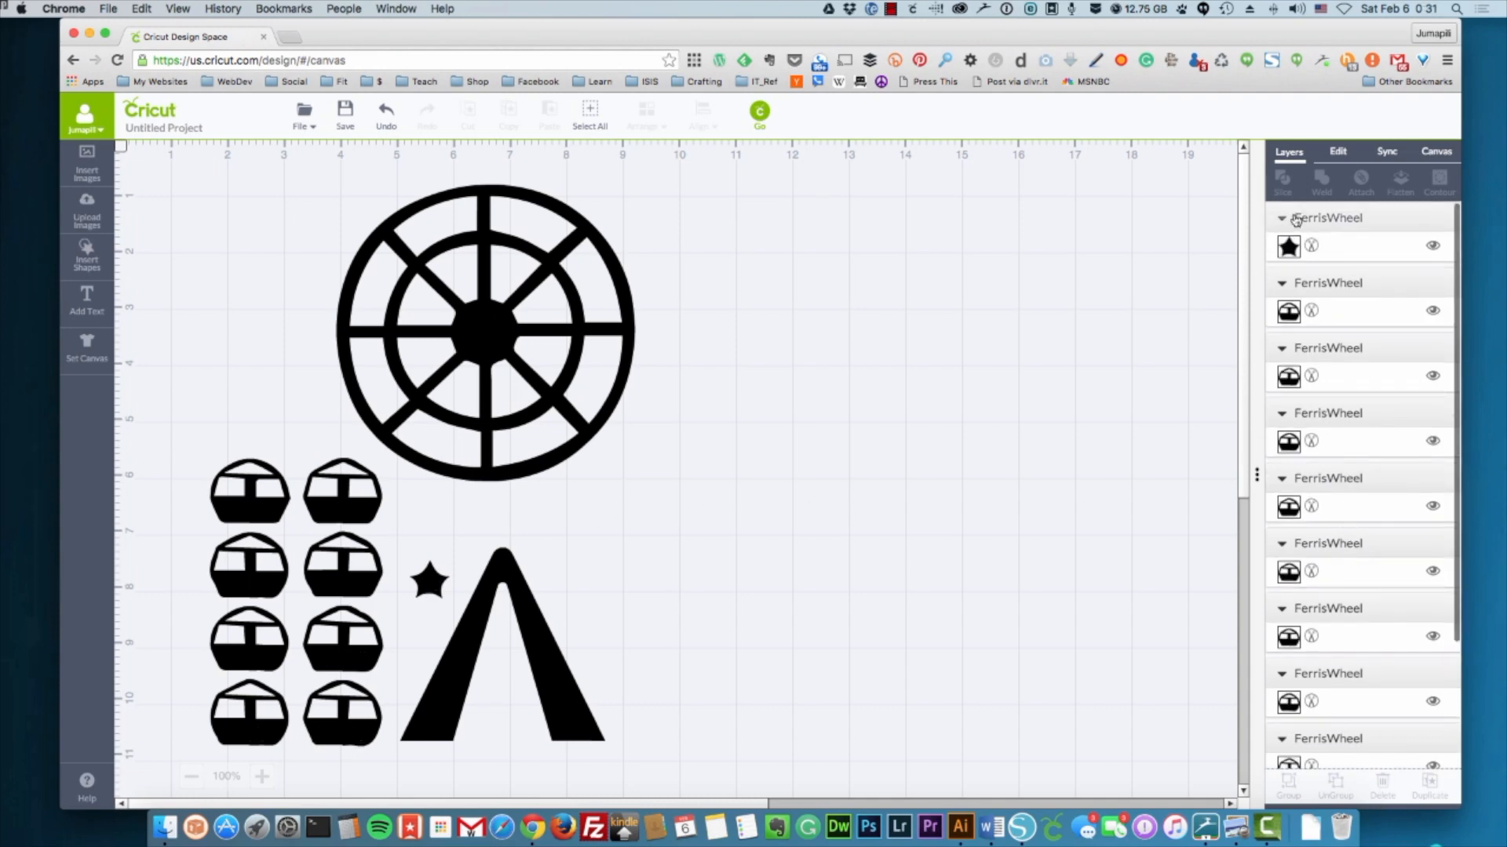
click(1288, 247)
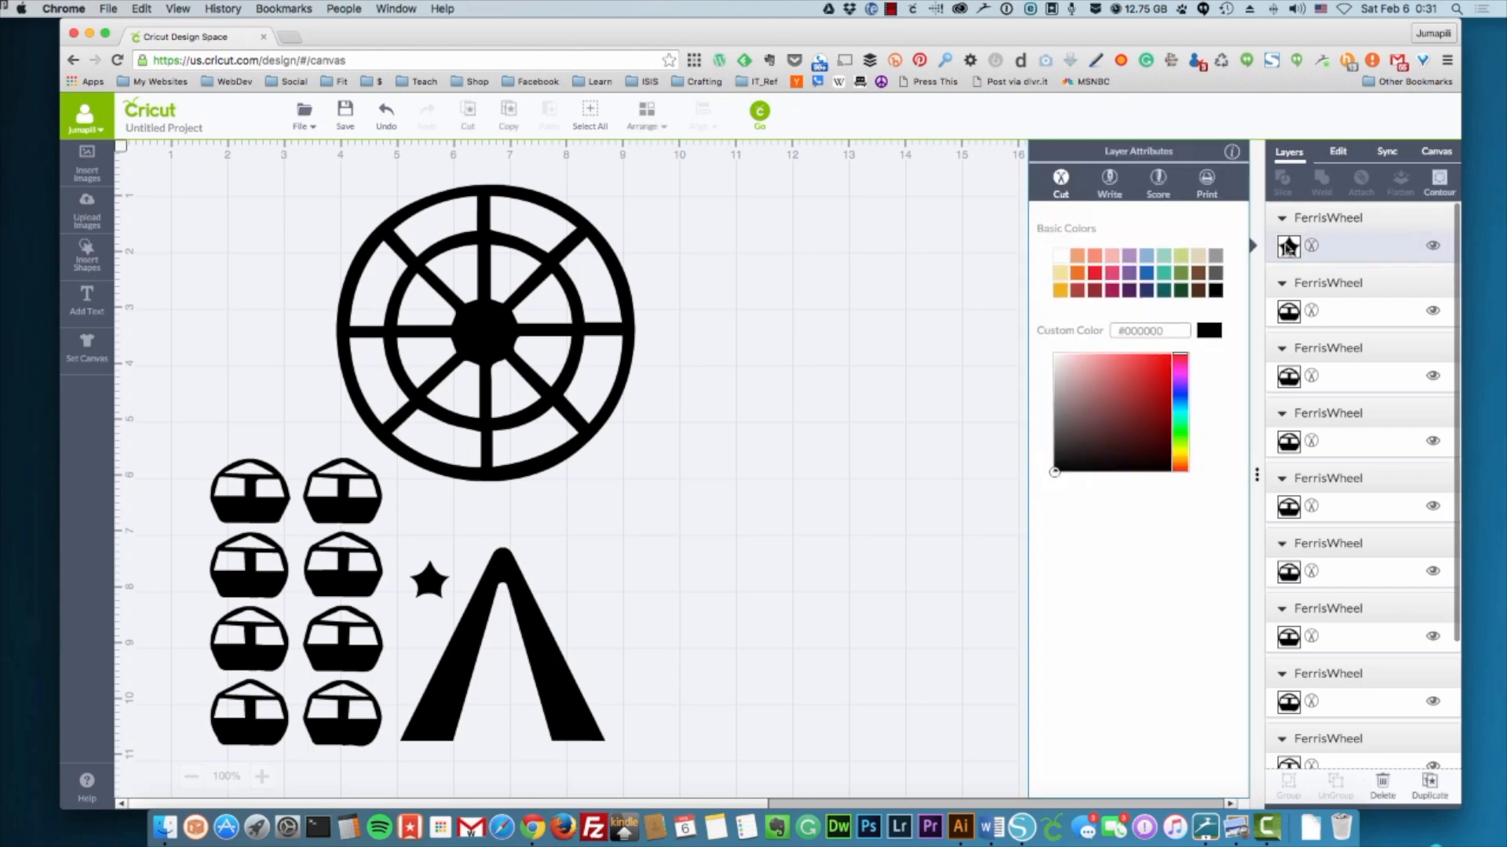
click(1060, 291)
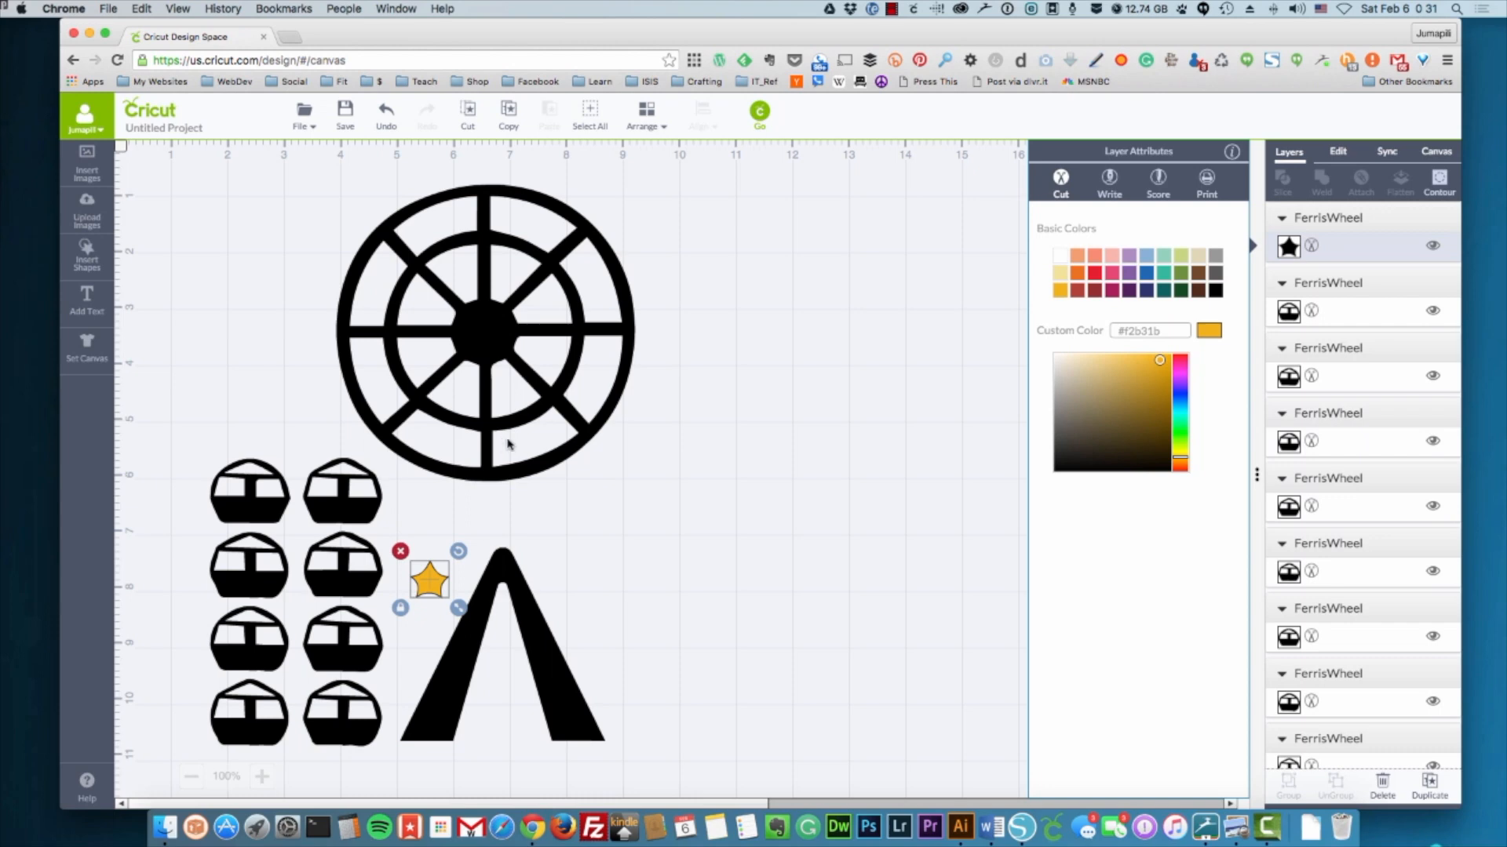
Recolor the large wheel and the A-shaped support stand with the basic color Gray.
click(530, 465)
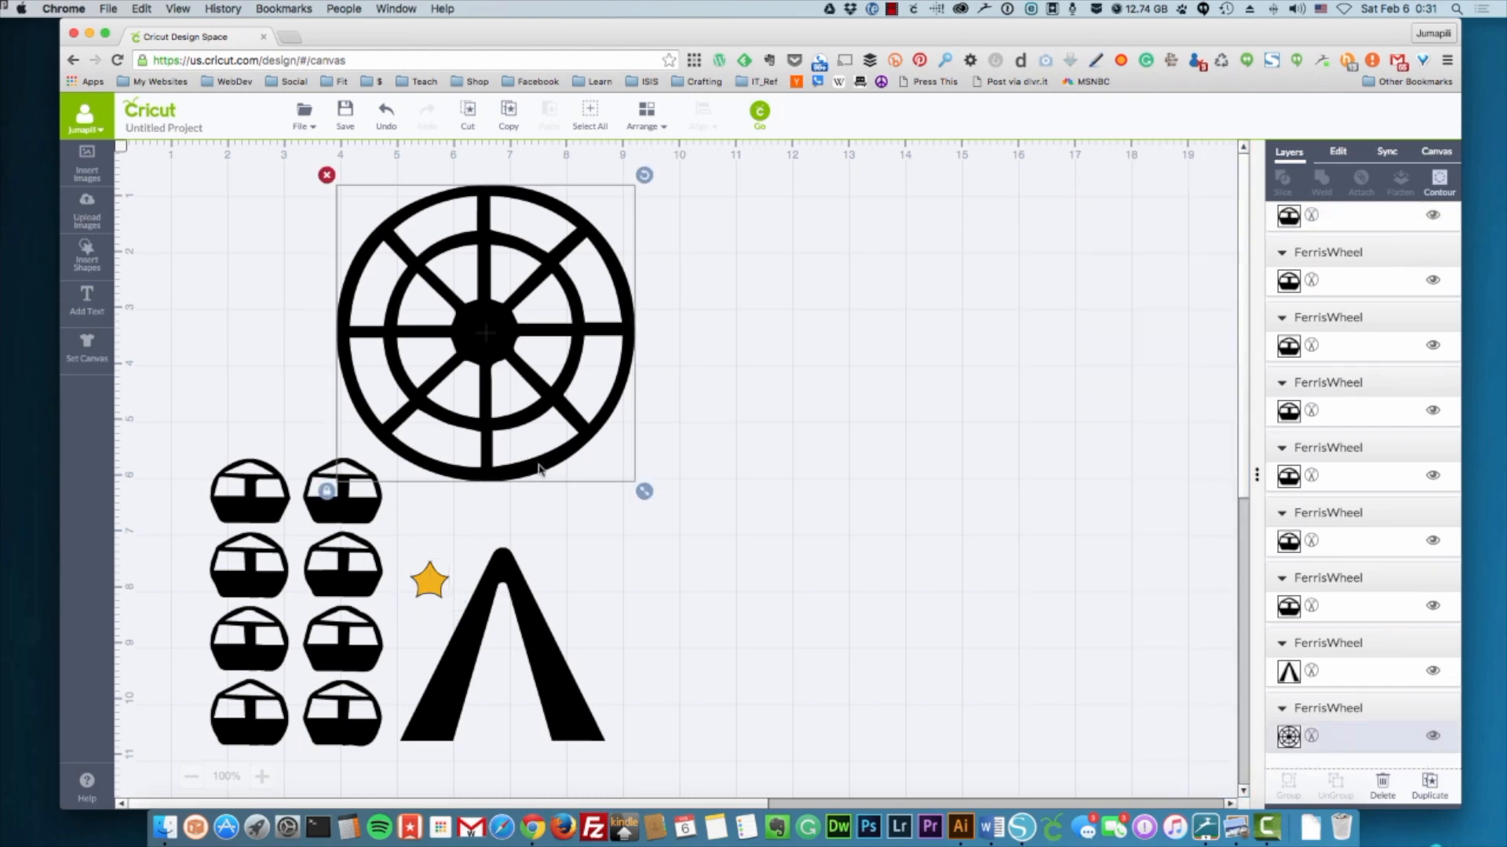
click(1289, 737)
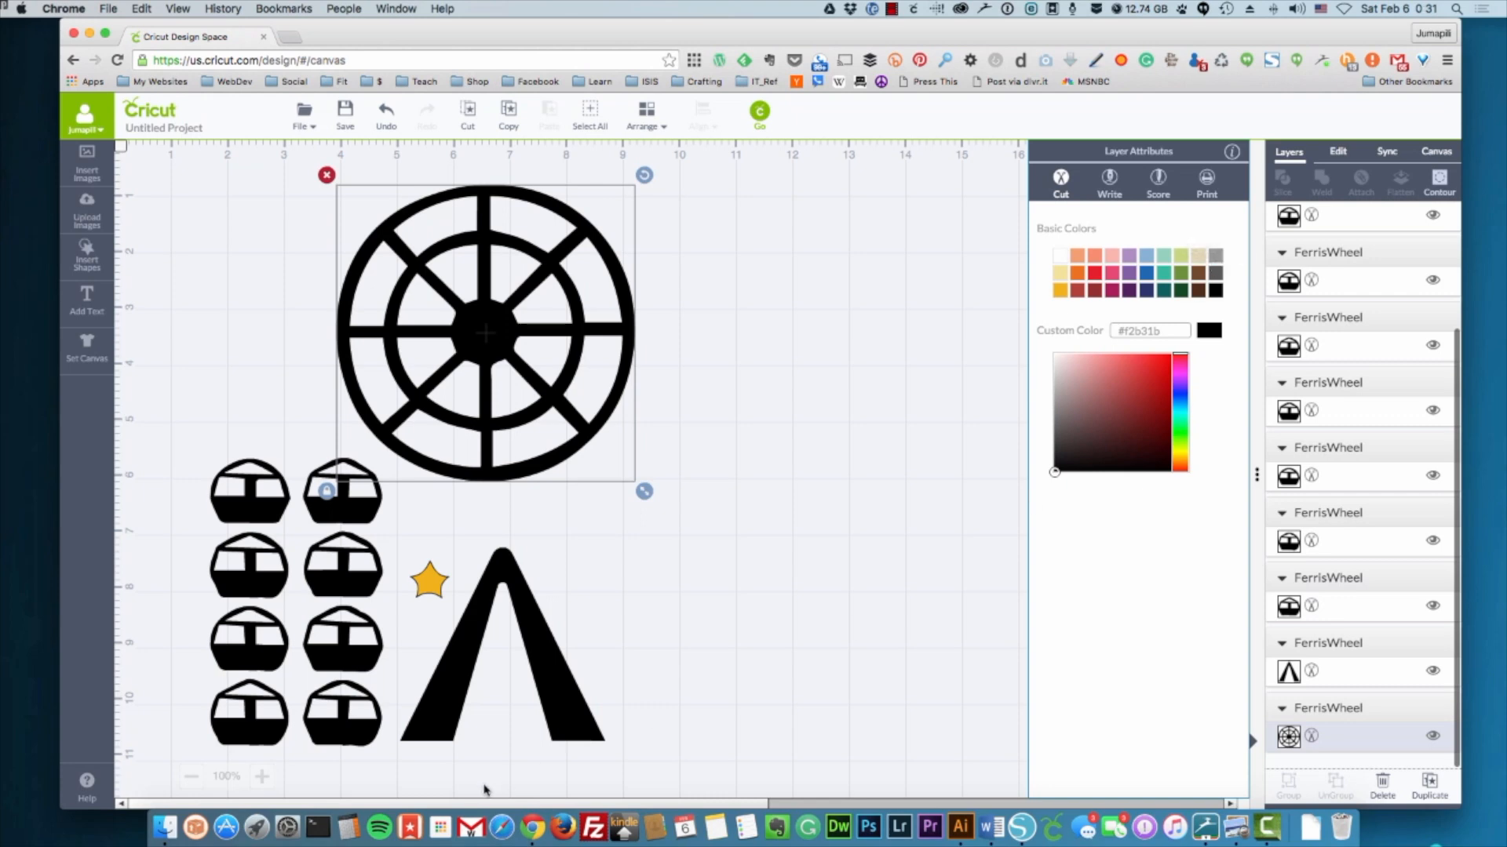
click(1215, 257)
click(561, 709)
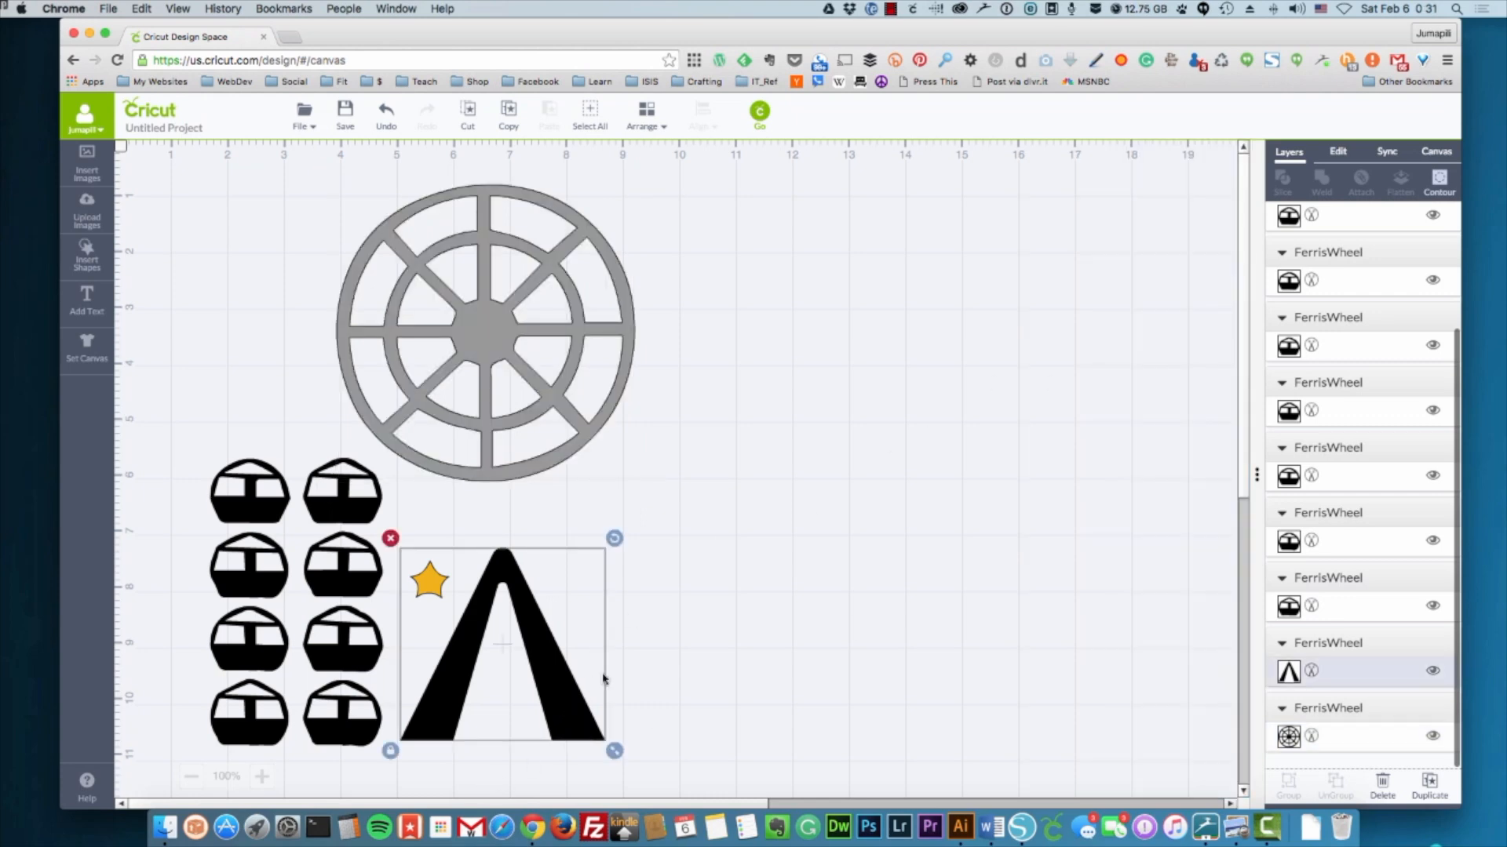
click(1311, 671)
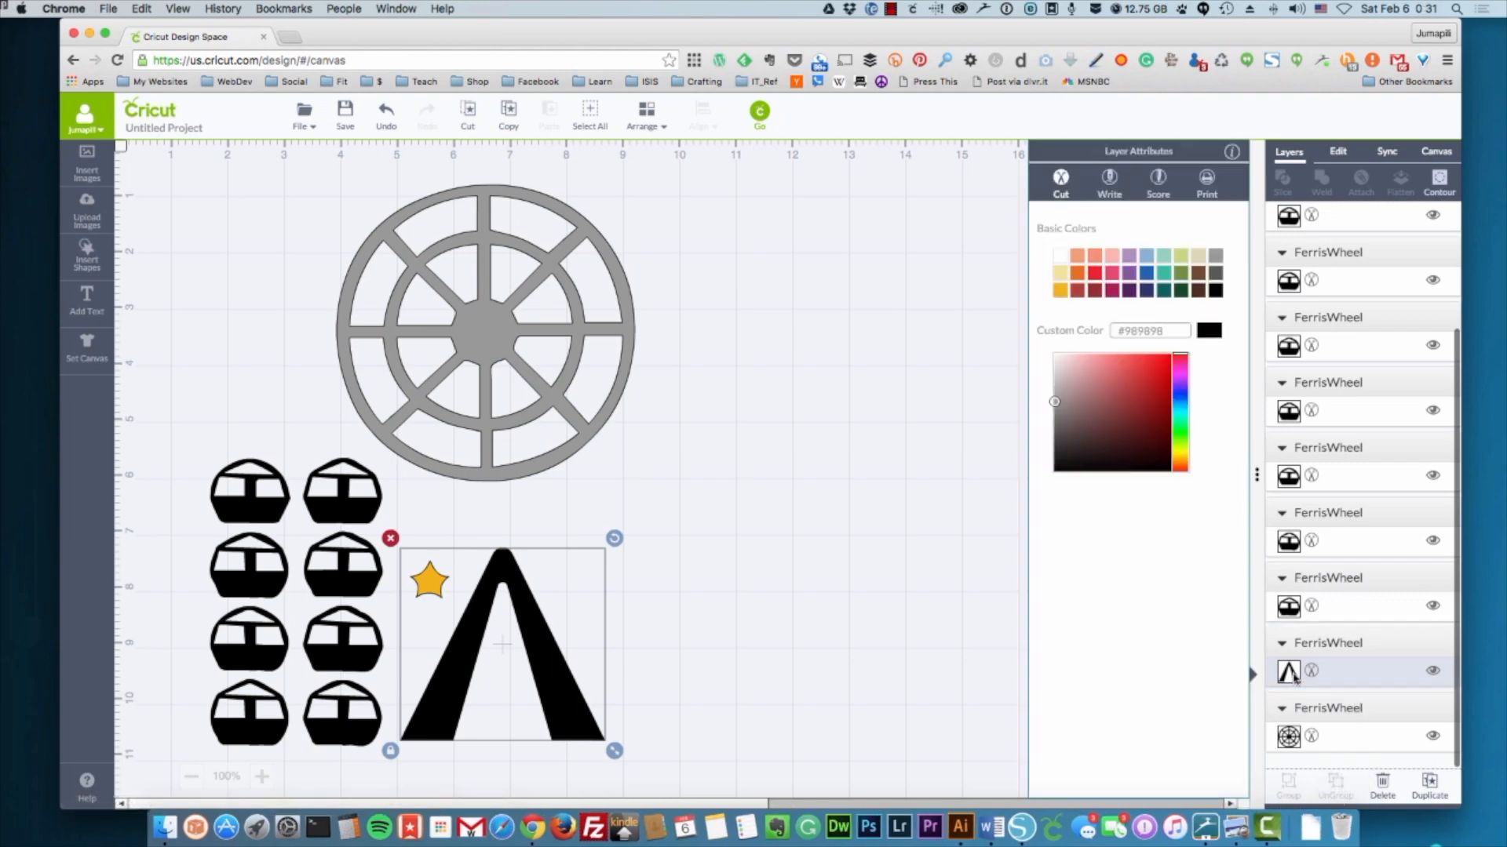
click(1216, 256)
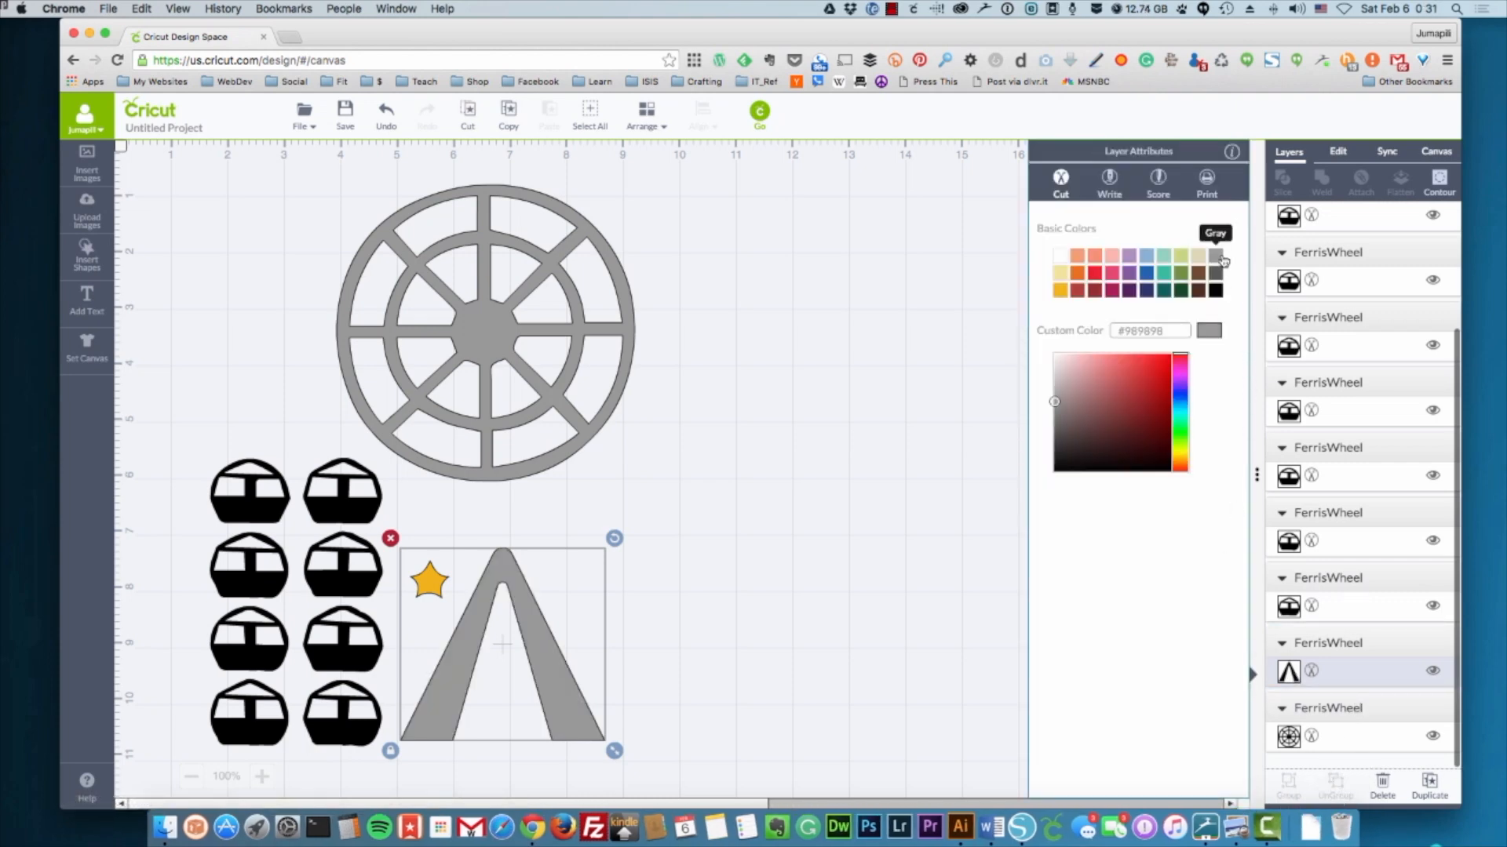
Recolor both gondolas in the third row golden yellow (#f2b31b).
click(240, 512)
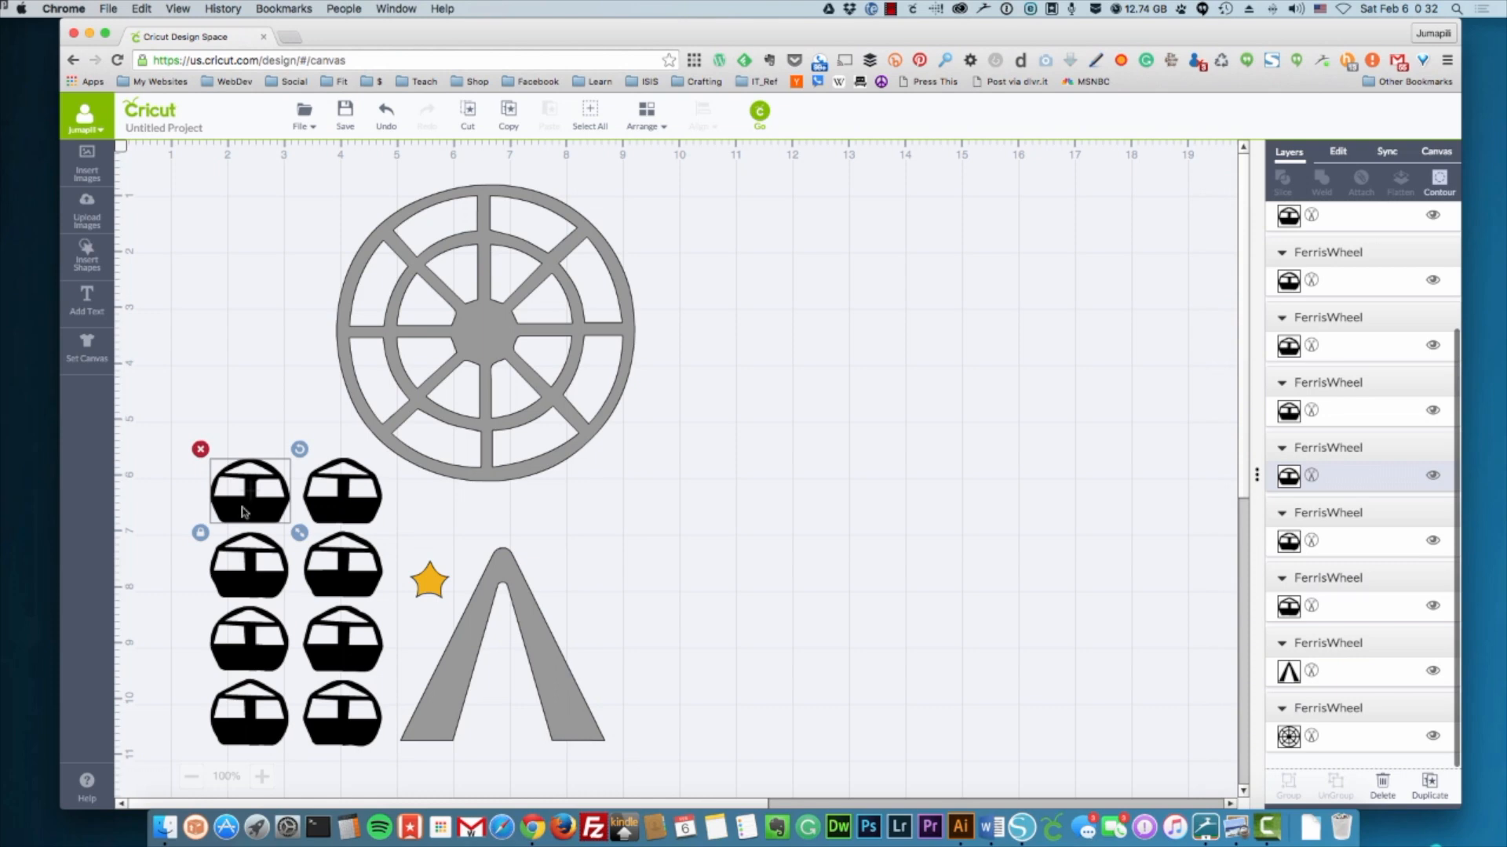
scroll(1318, 361, up, 3)
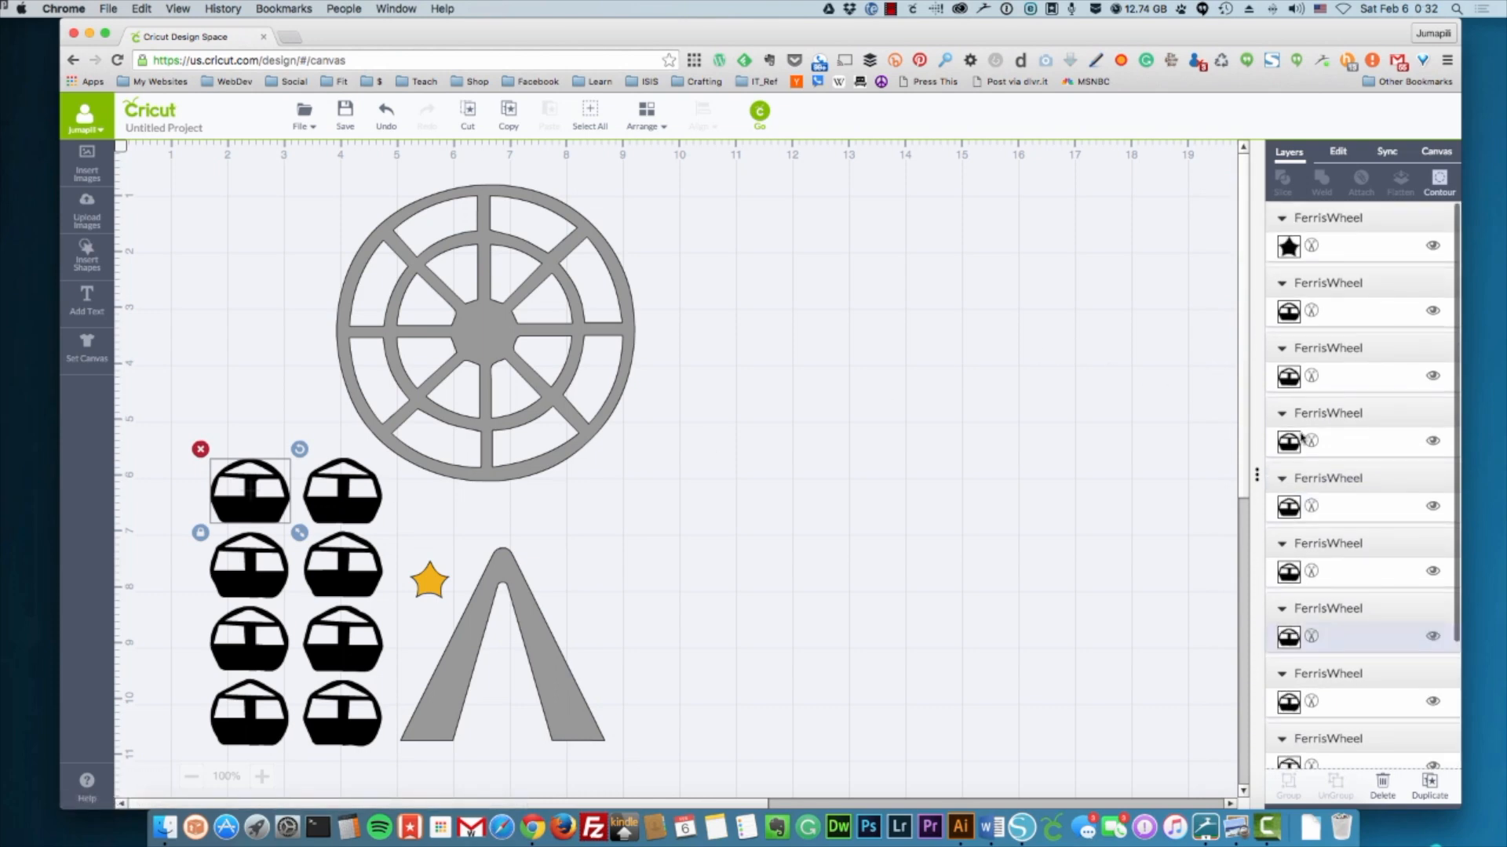
click(1291, 313)
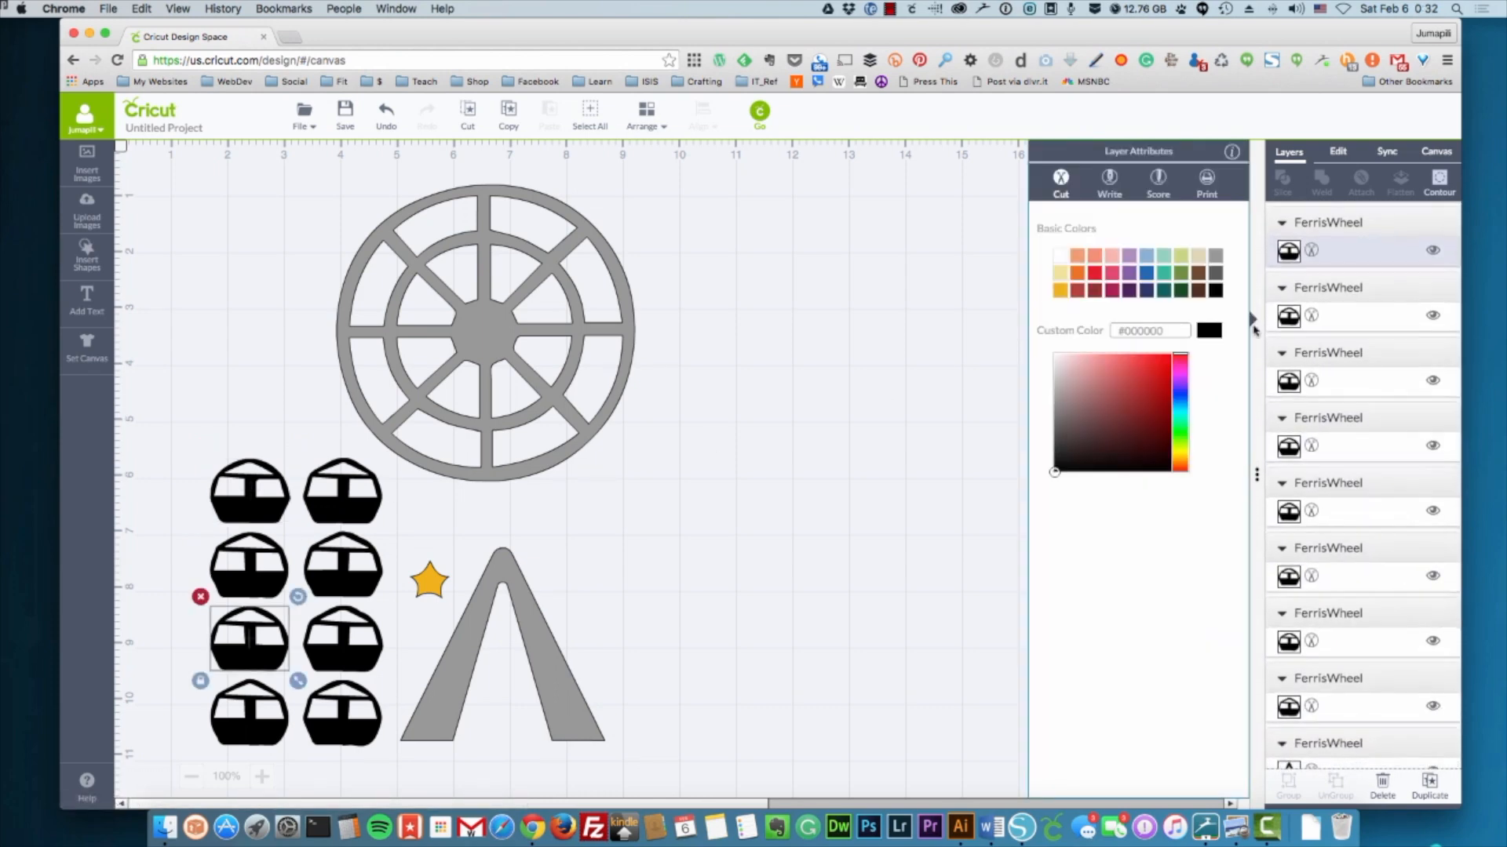
click(1063, 292)
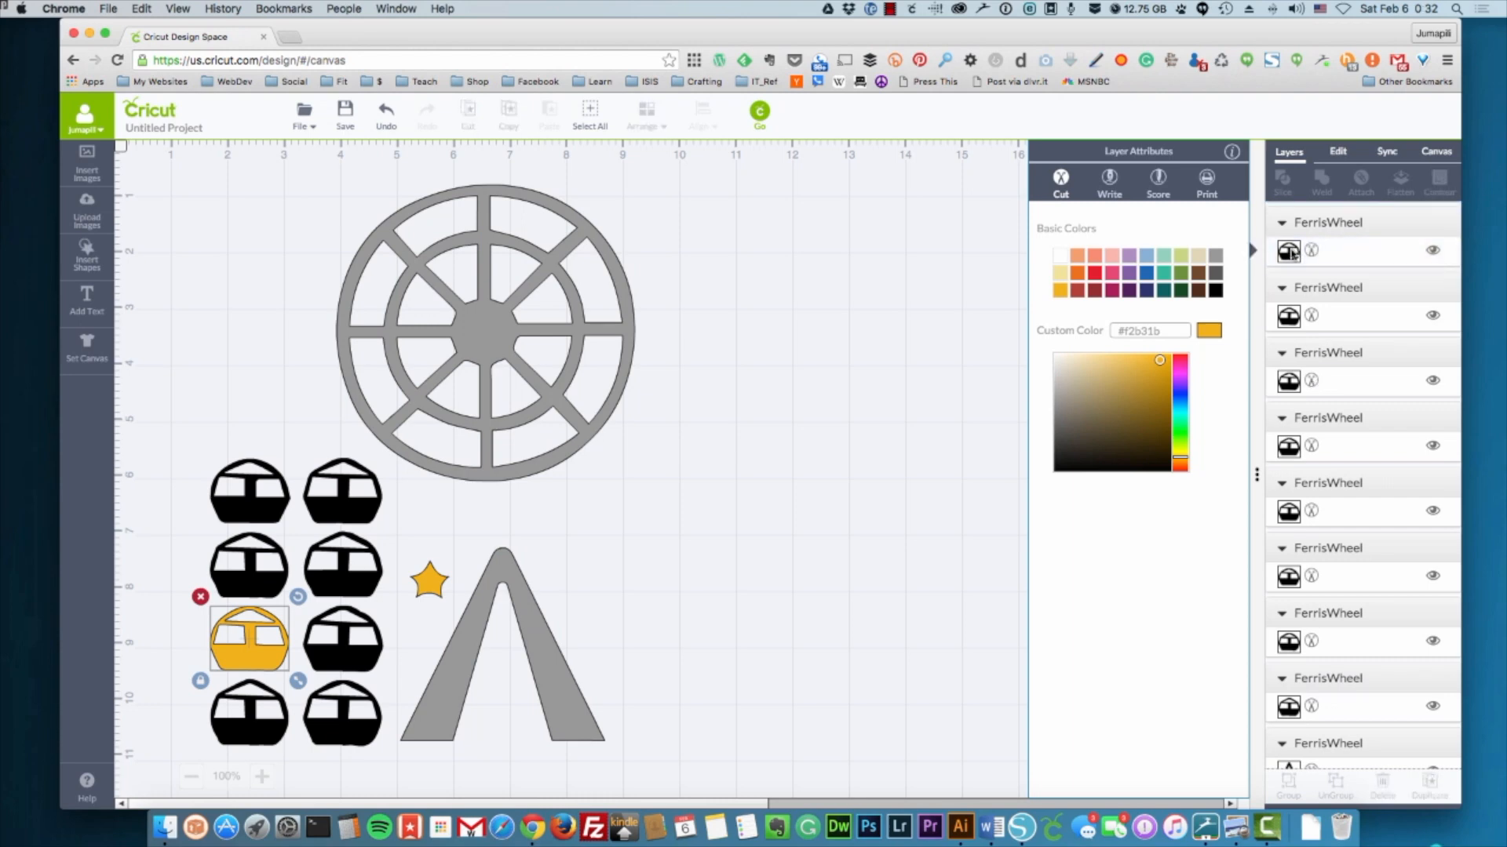
click(1284, 323)
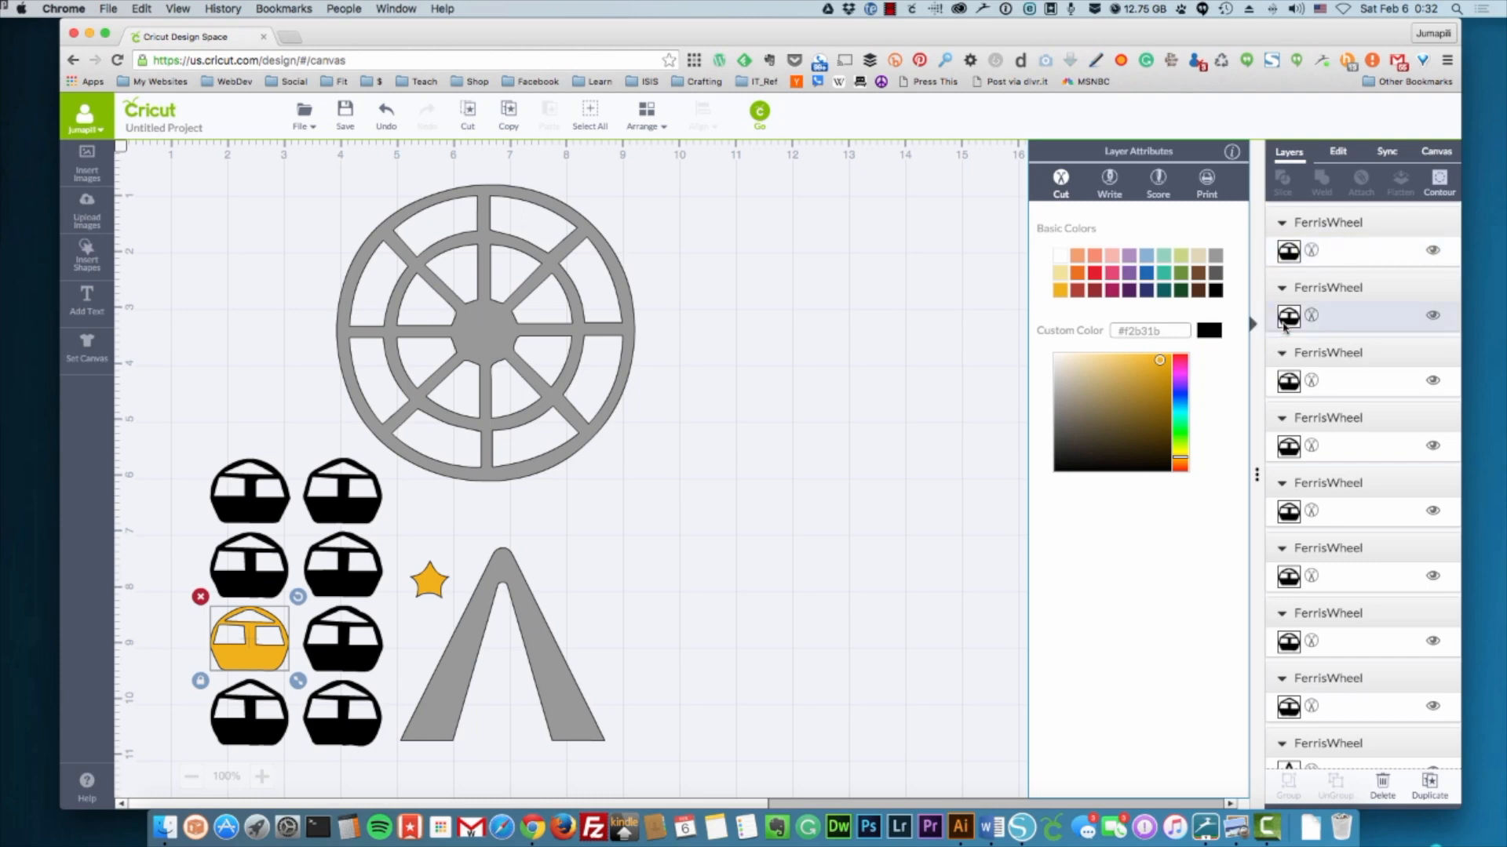
click(1065, 297)
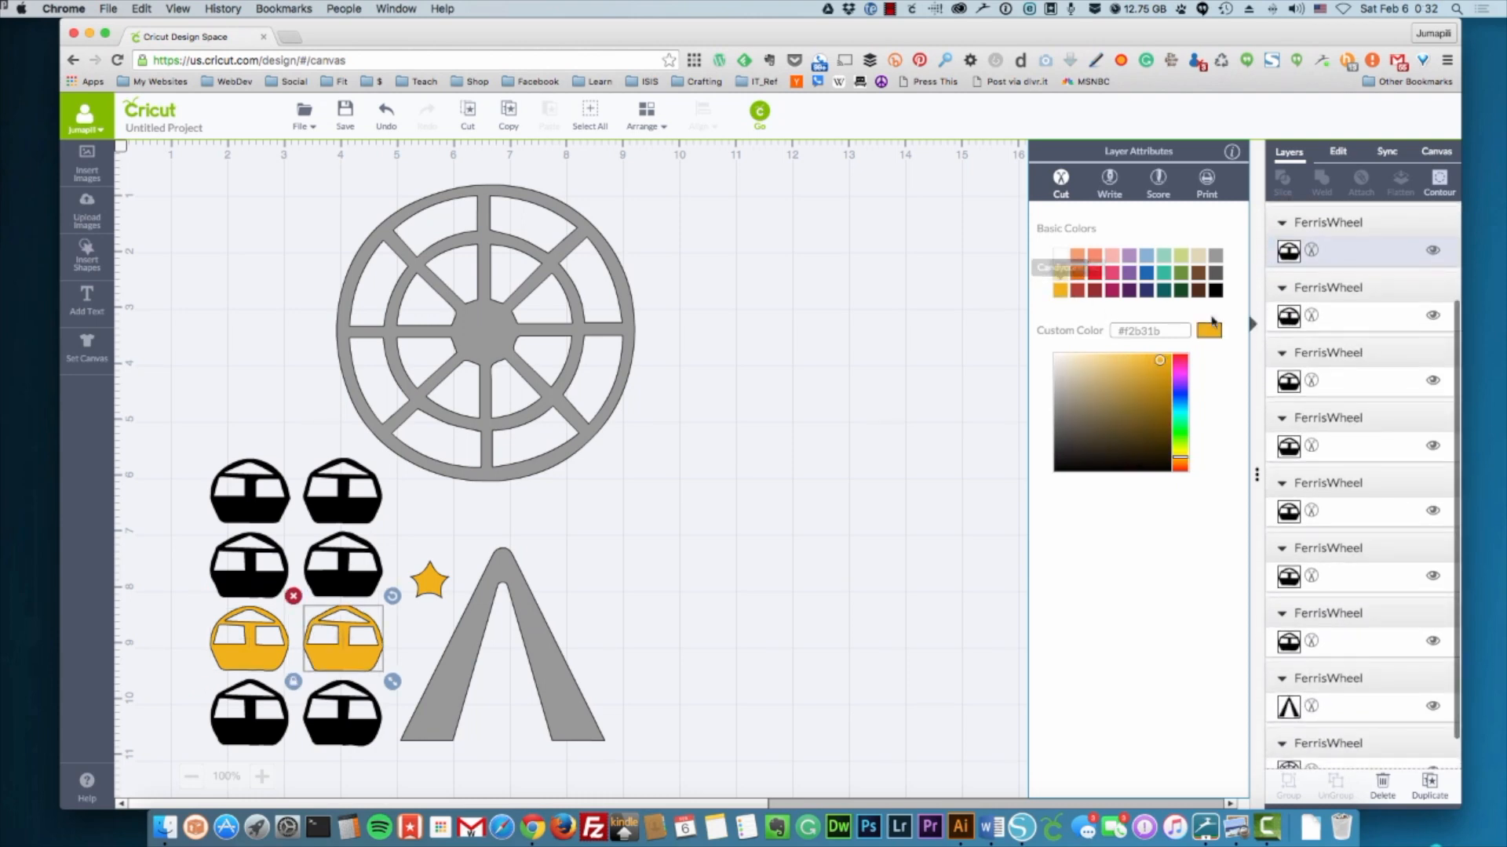
Recolor the upper two gondolas of the right-hand column Blueberry and the top-left gondola green.
click(1285, 378)
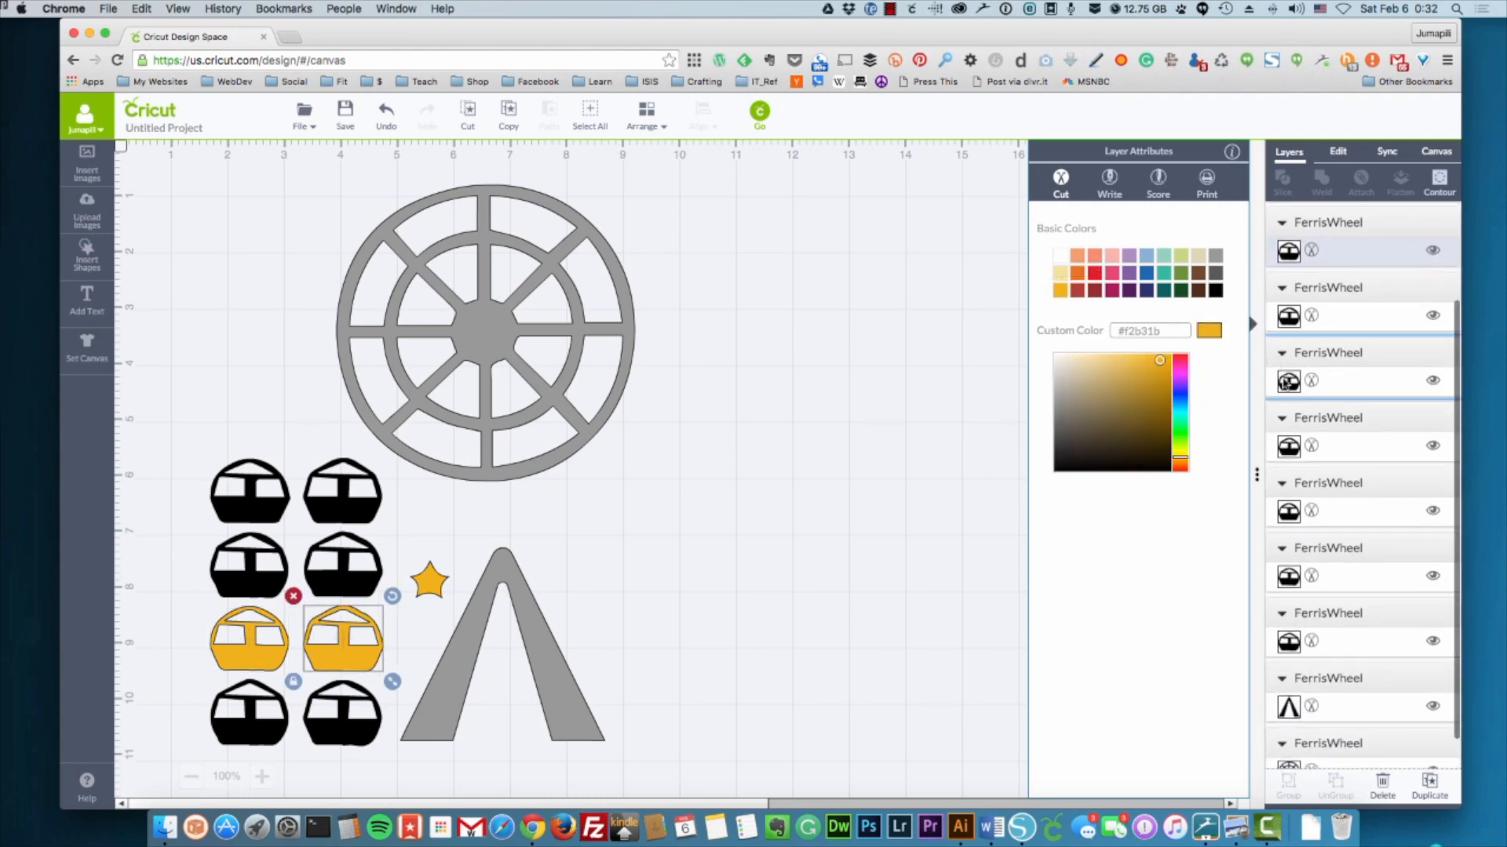
click(1146, 273)
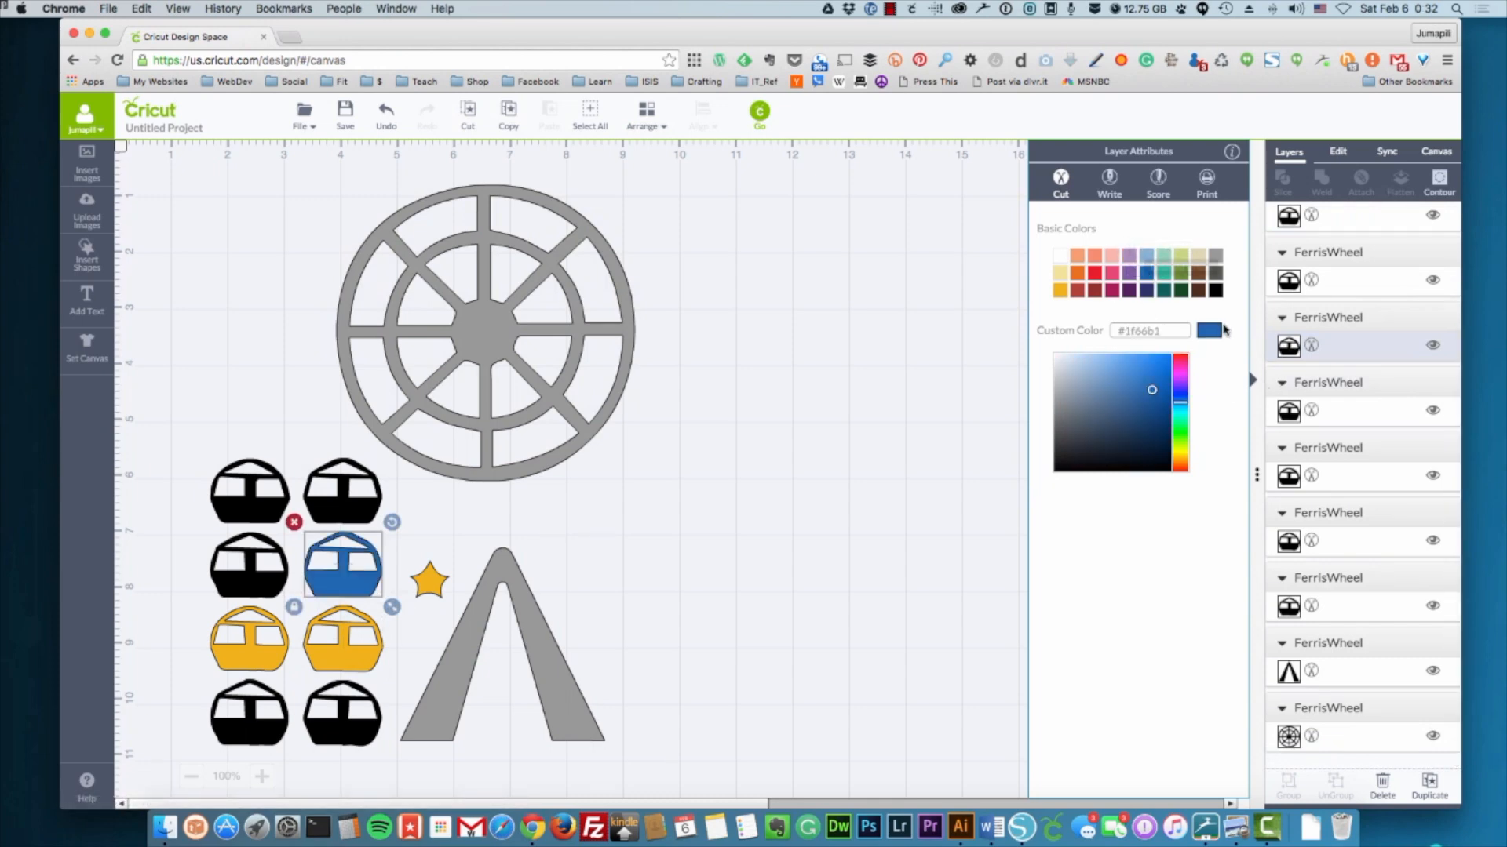
click(1289, 413)
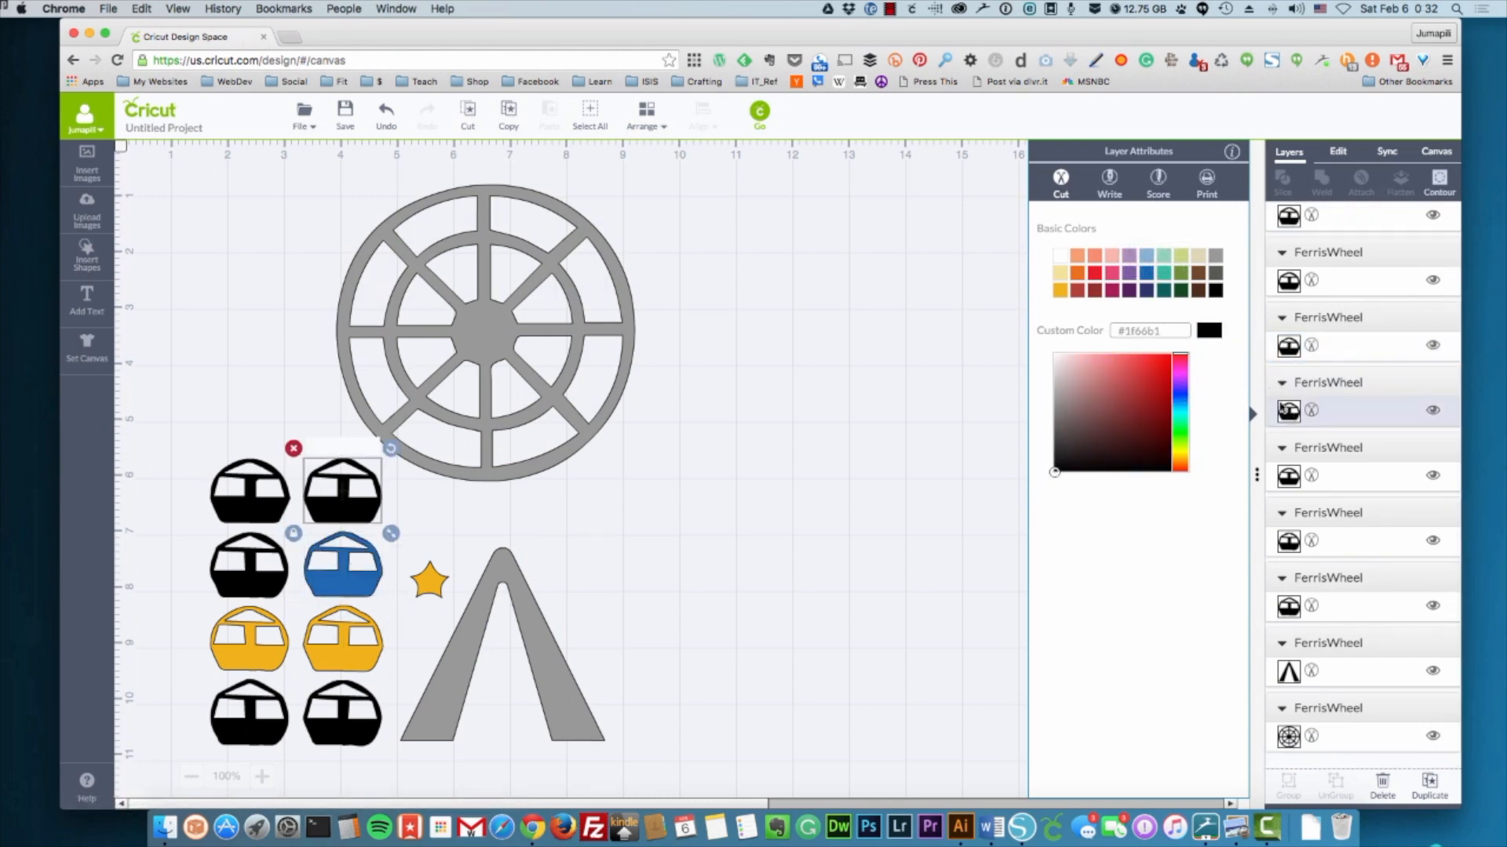
click(1147, 273)
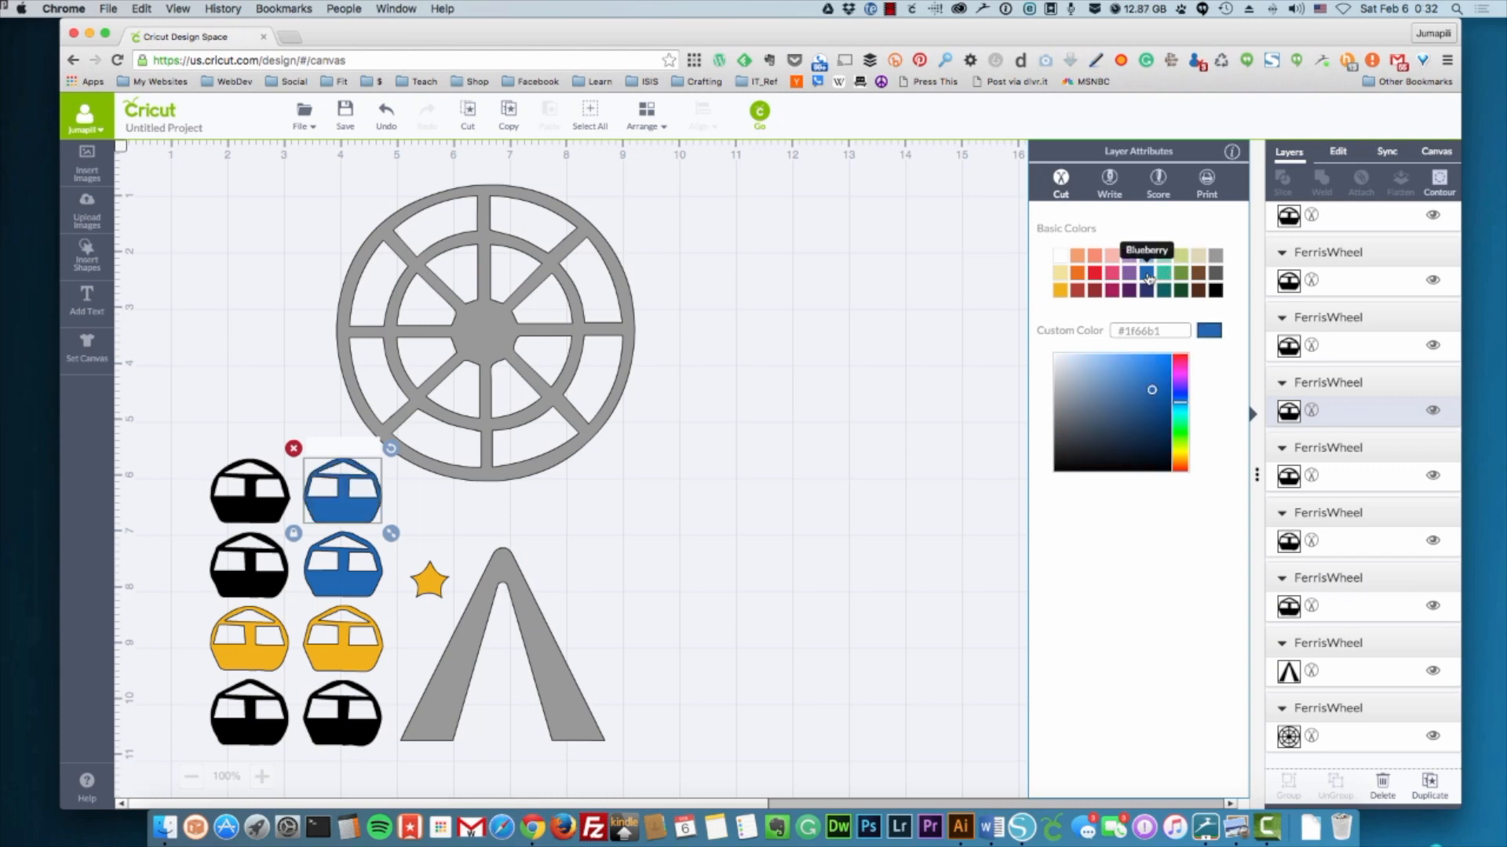
click(1285, 482)
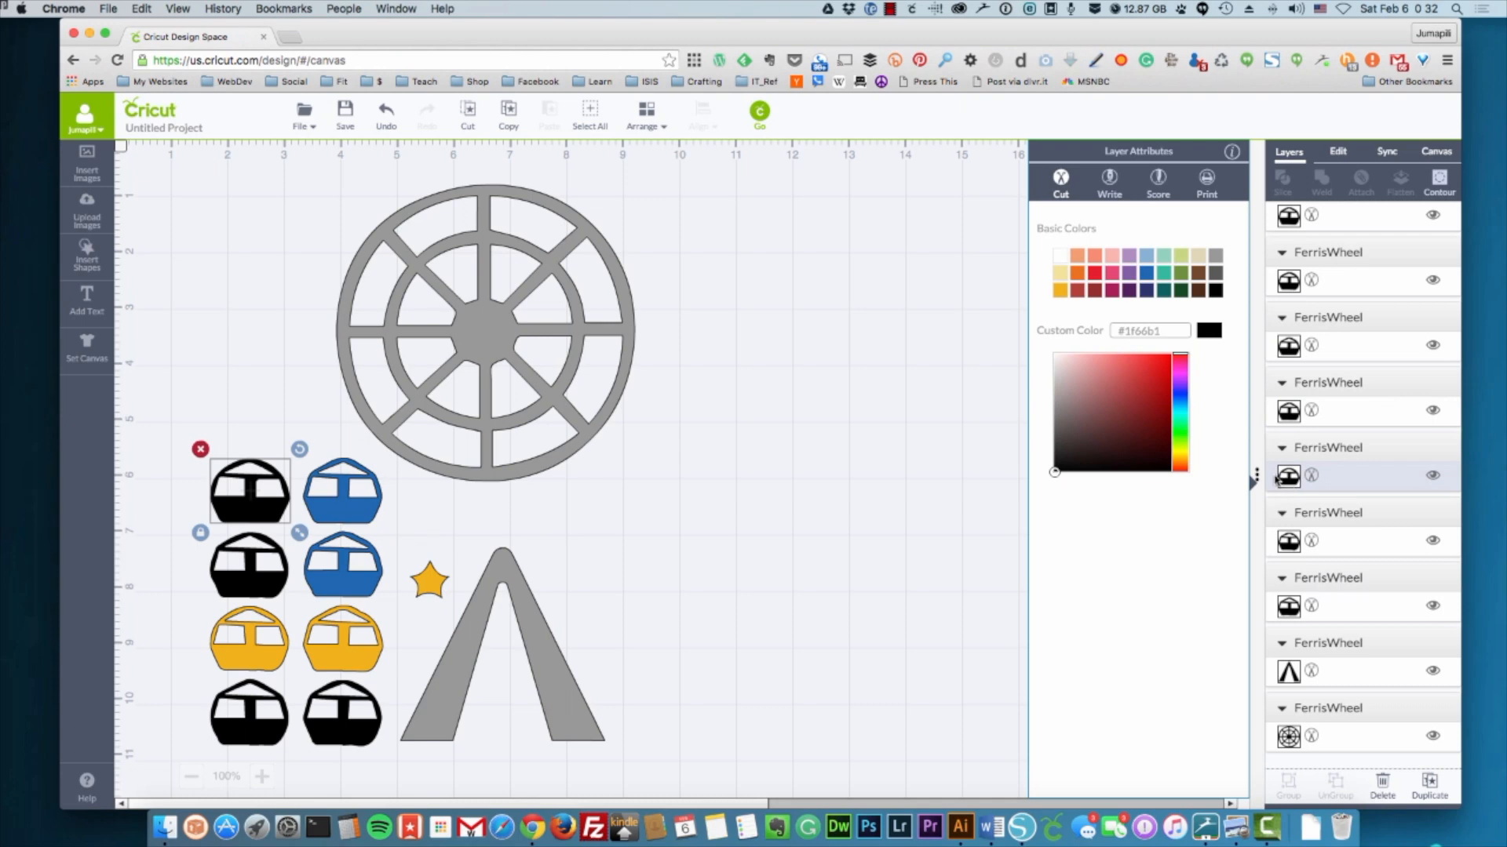
click(1181, 256)
Recolor the bottom-left gondola red (#e6212e).
click(272, 587)
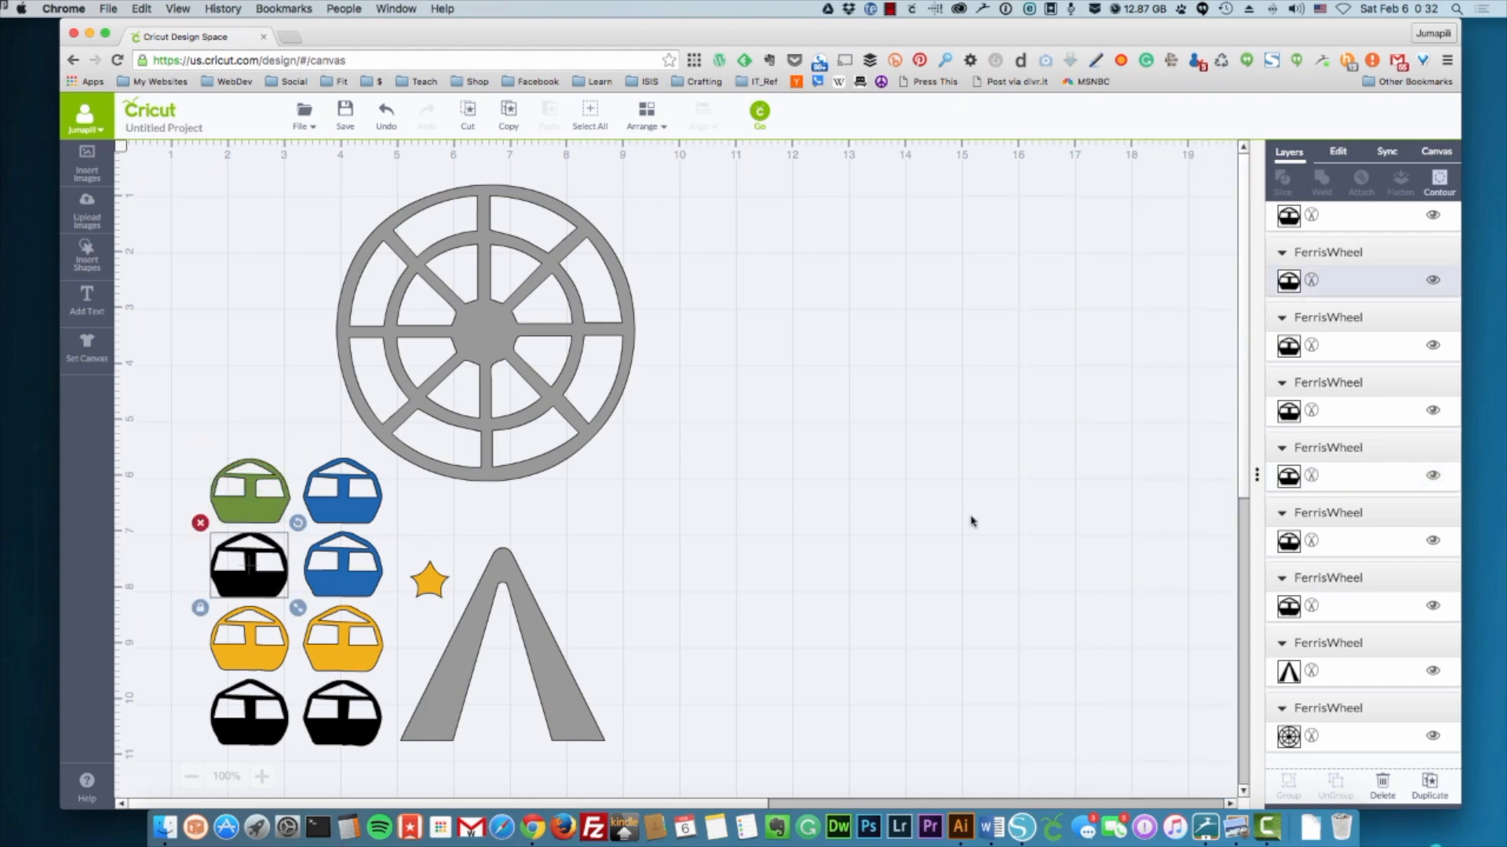
scroll(1295, 541, up, 2)
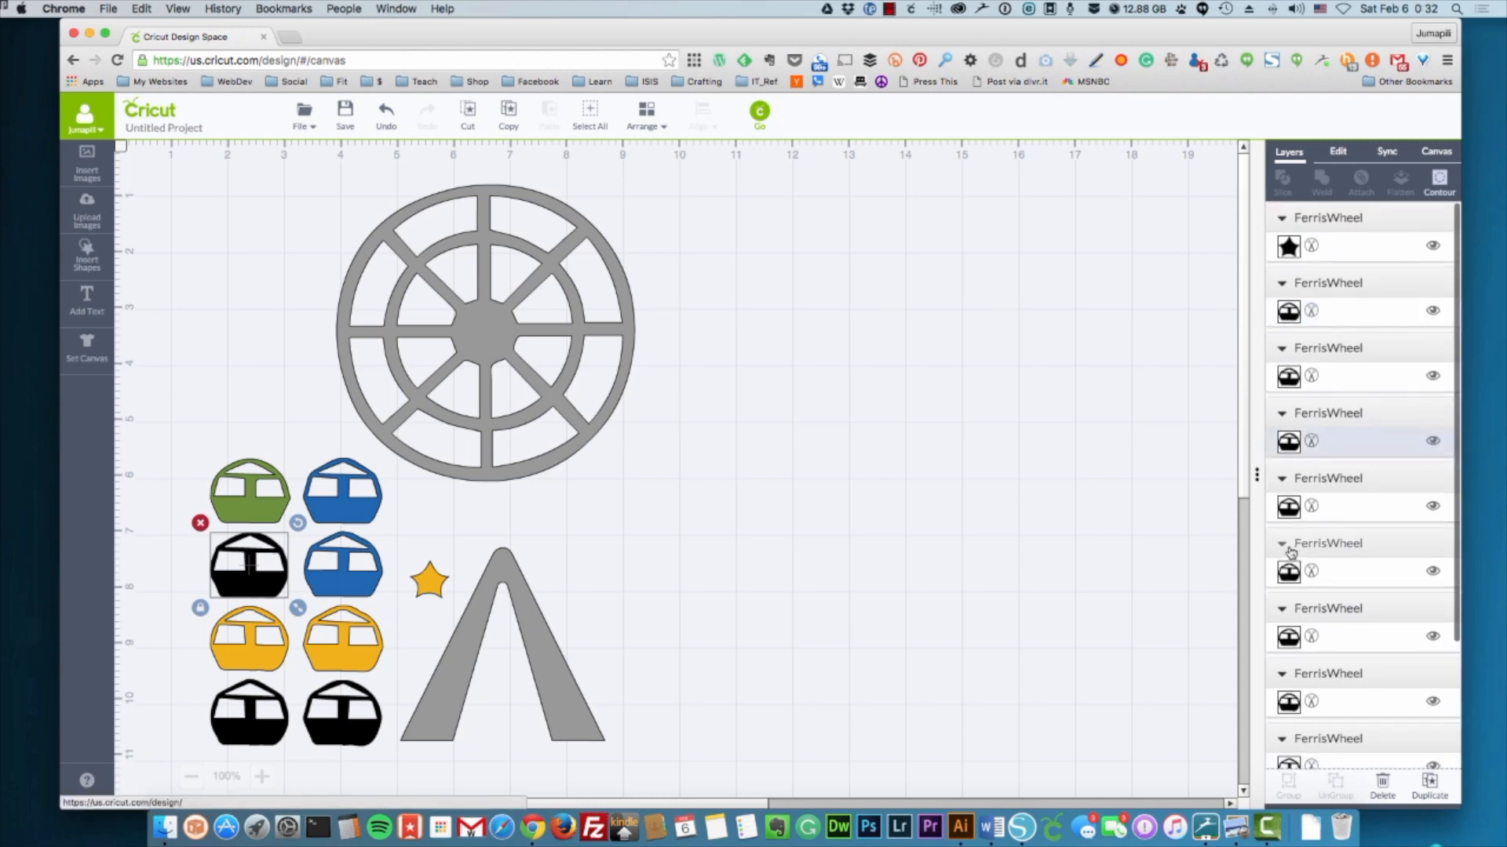
scroll(1291, 552, down, 1)
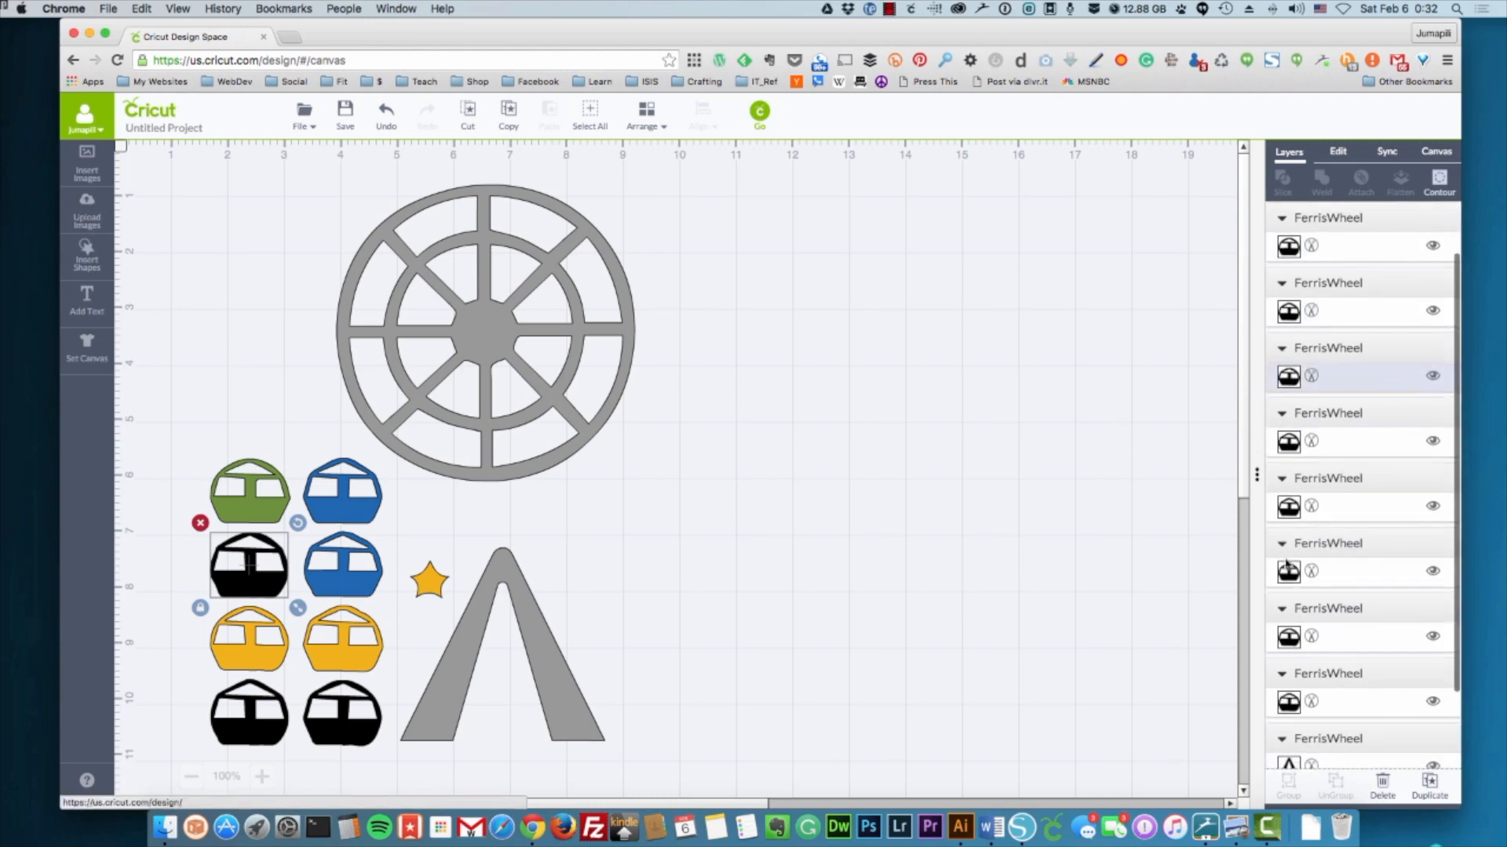
click(1280, 709)
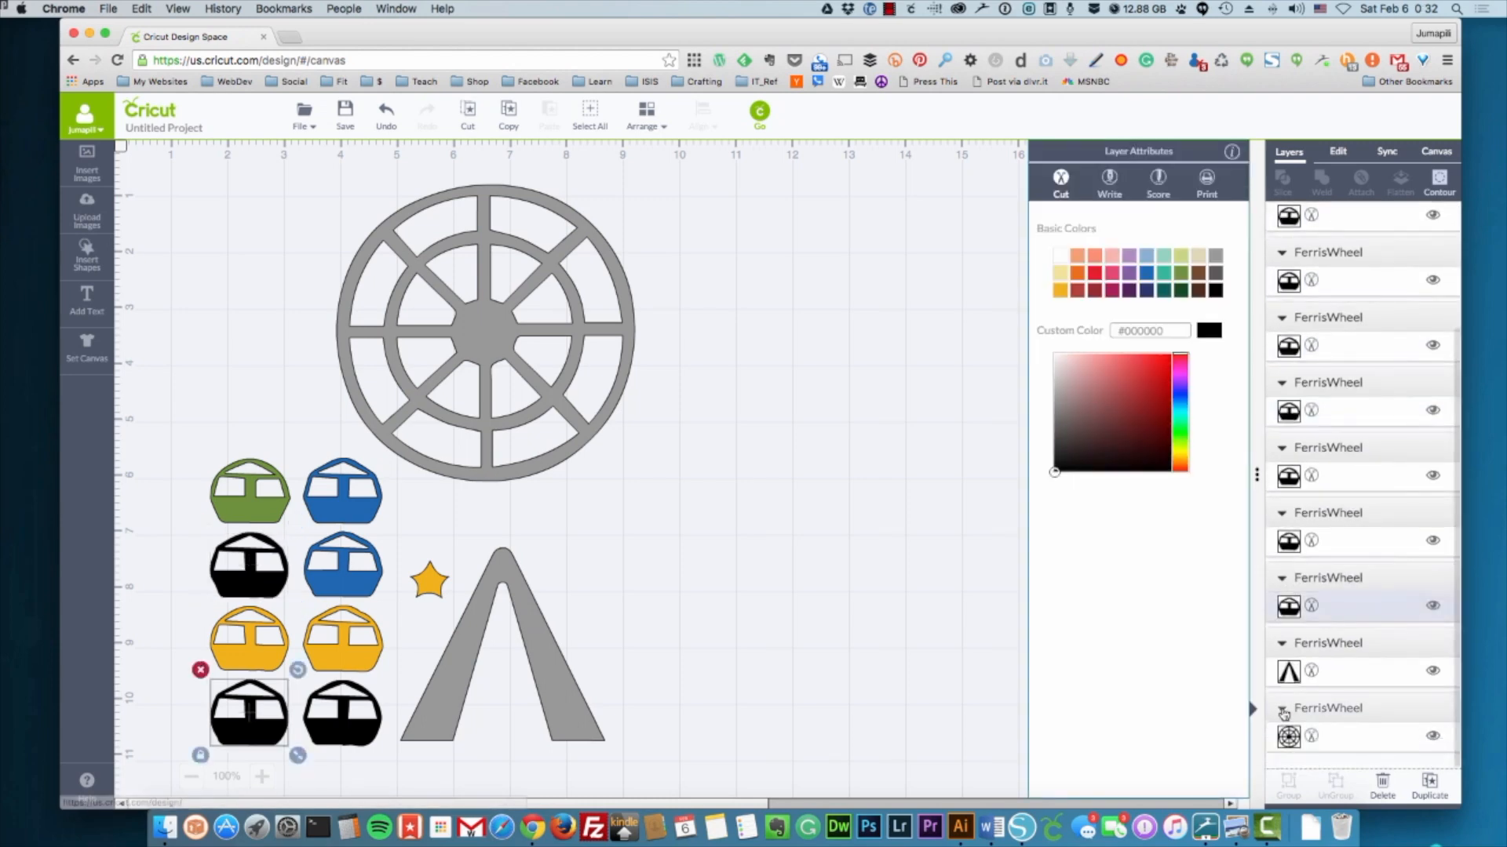
click(1095, 275)
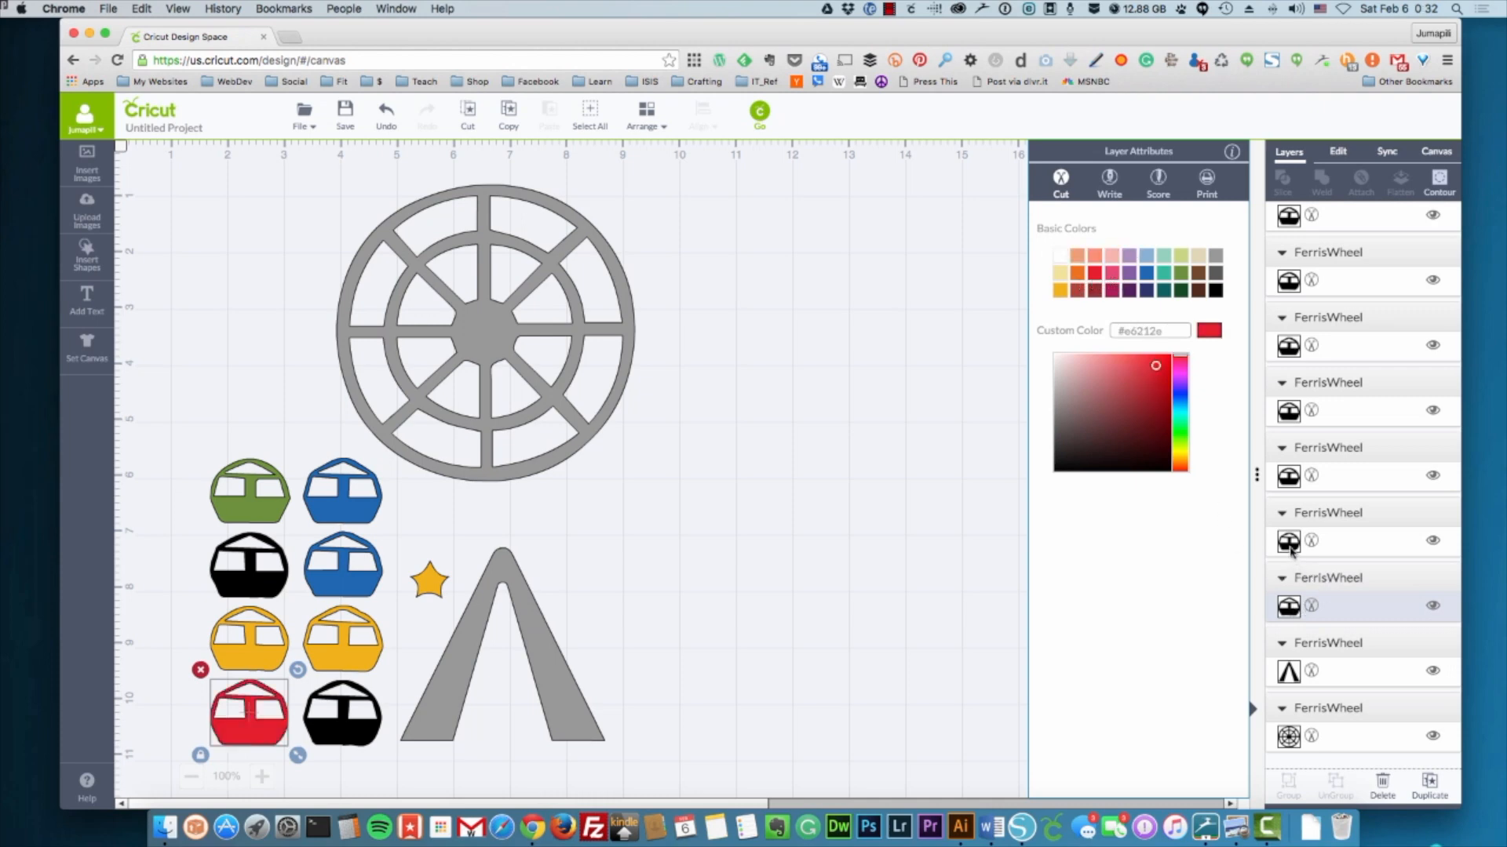
Find the layer of the left gondola in the second row and recolor it Sour Apple green.
click(1291, 549)
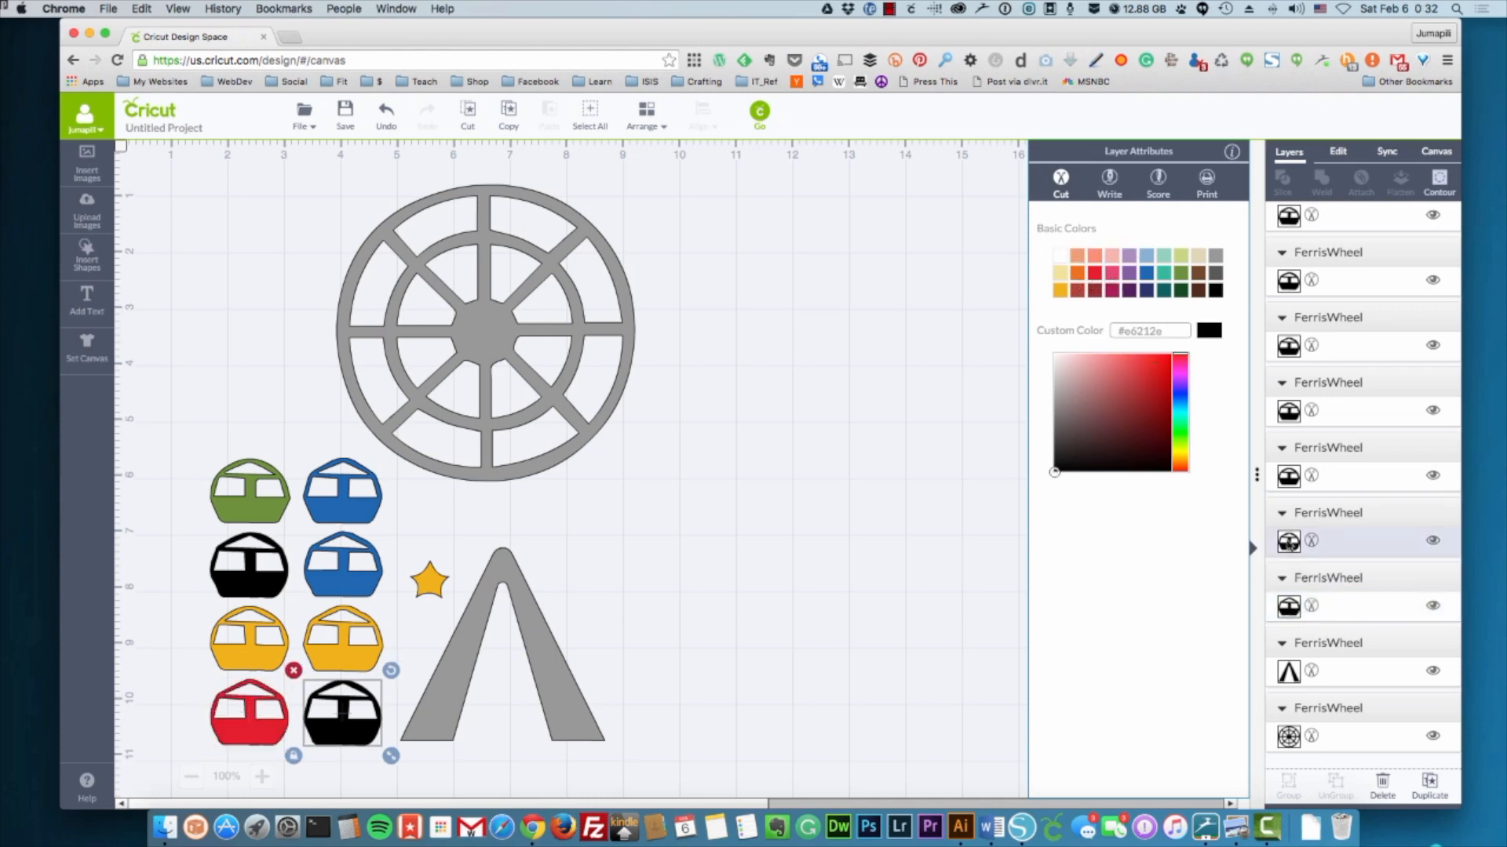
click(271, 598)
scroll(1328, 560, up, 5)
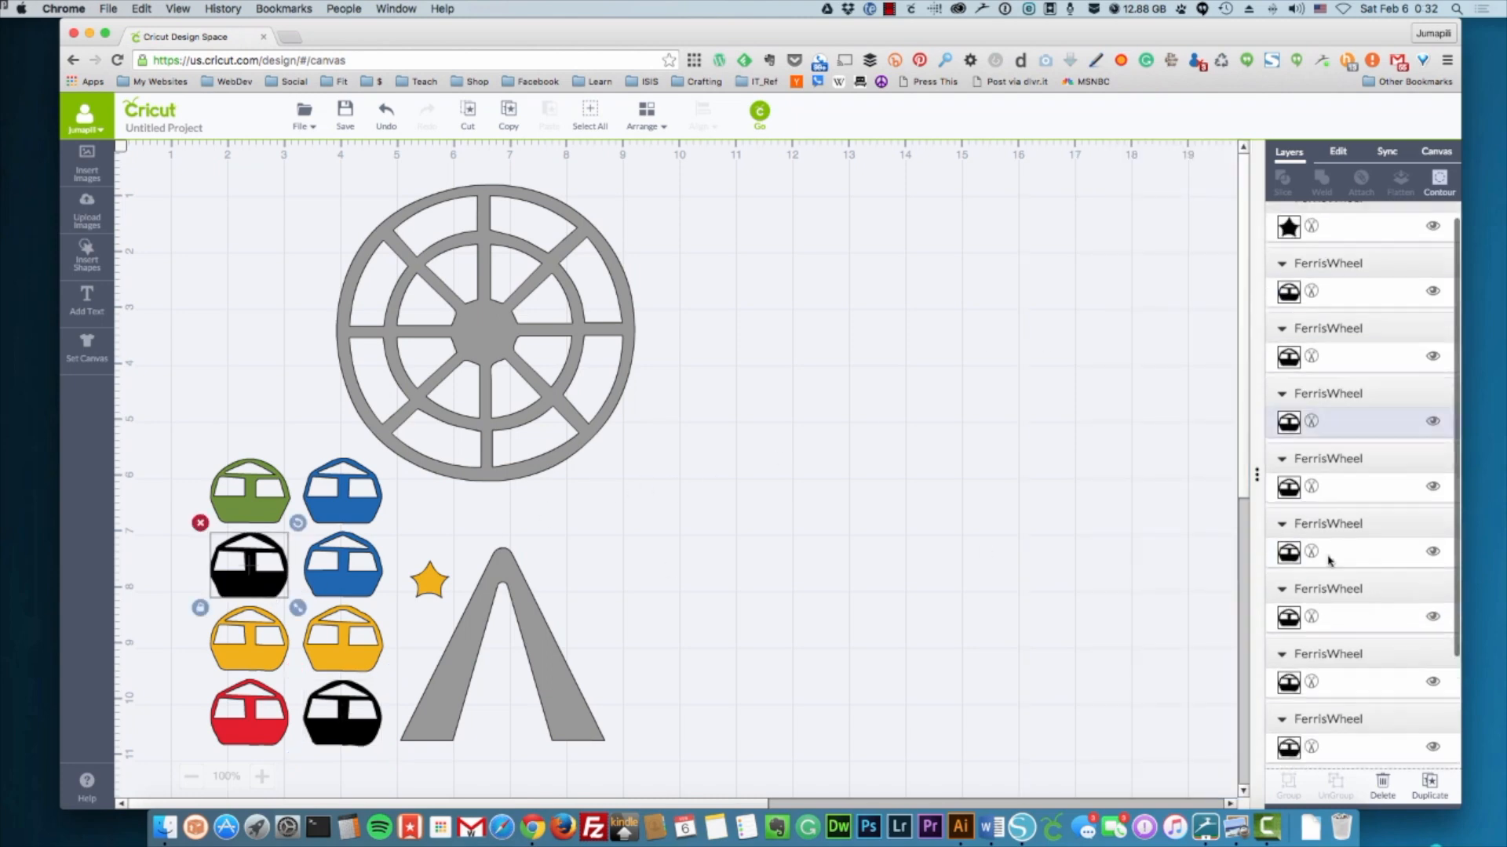
scroll(1327, 420, down, 4)
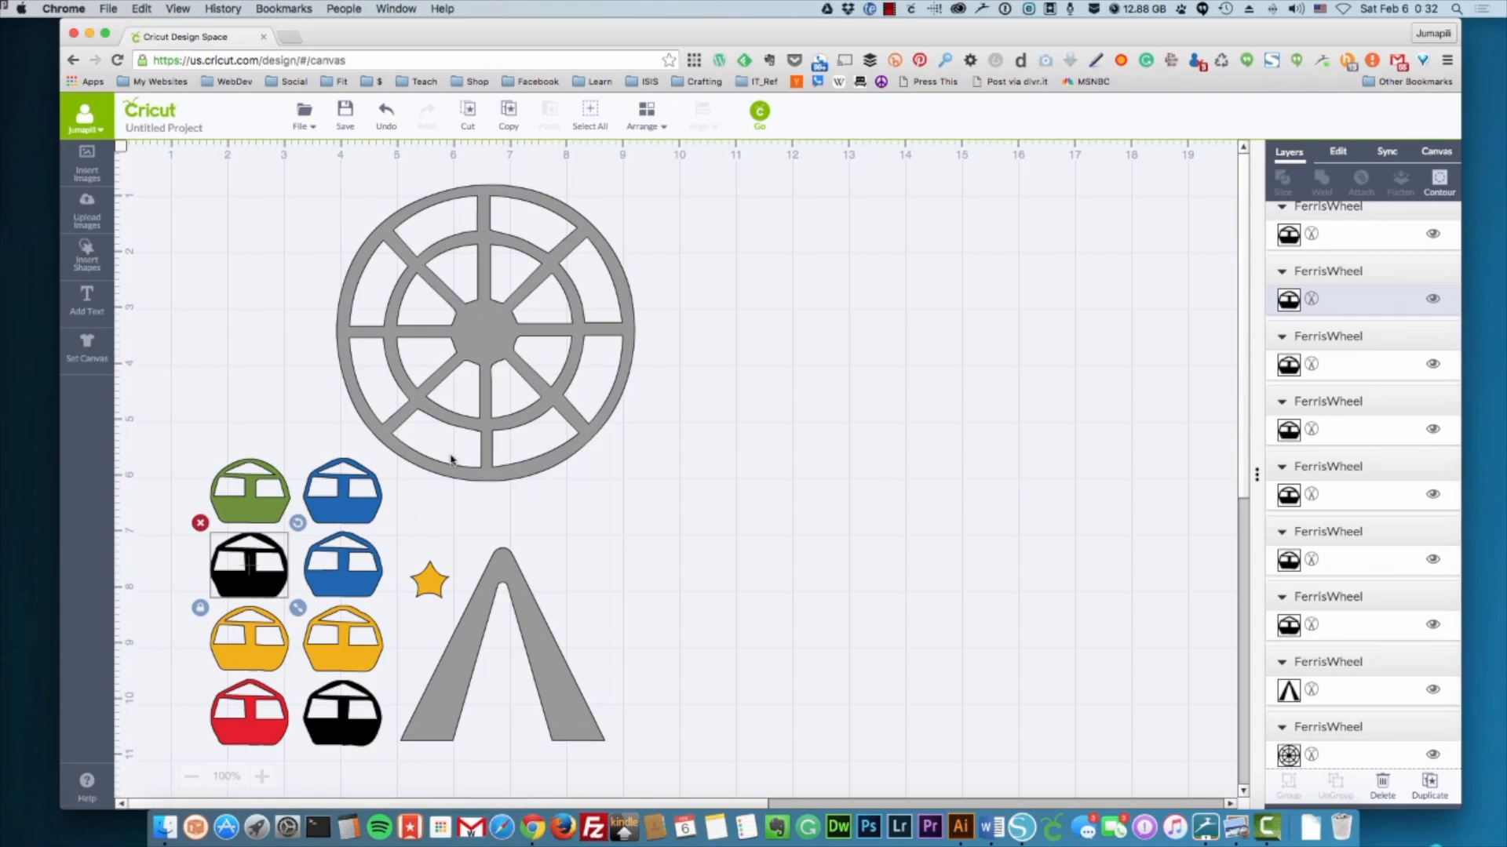
scroll(1326, 377, up, 4)
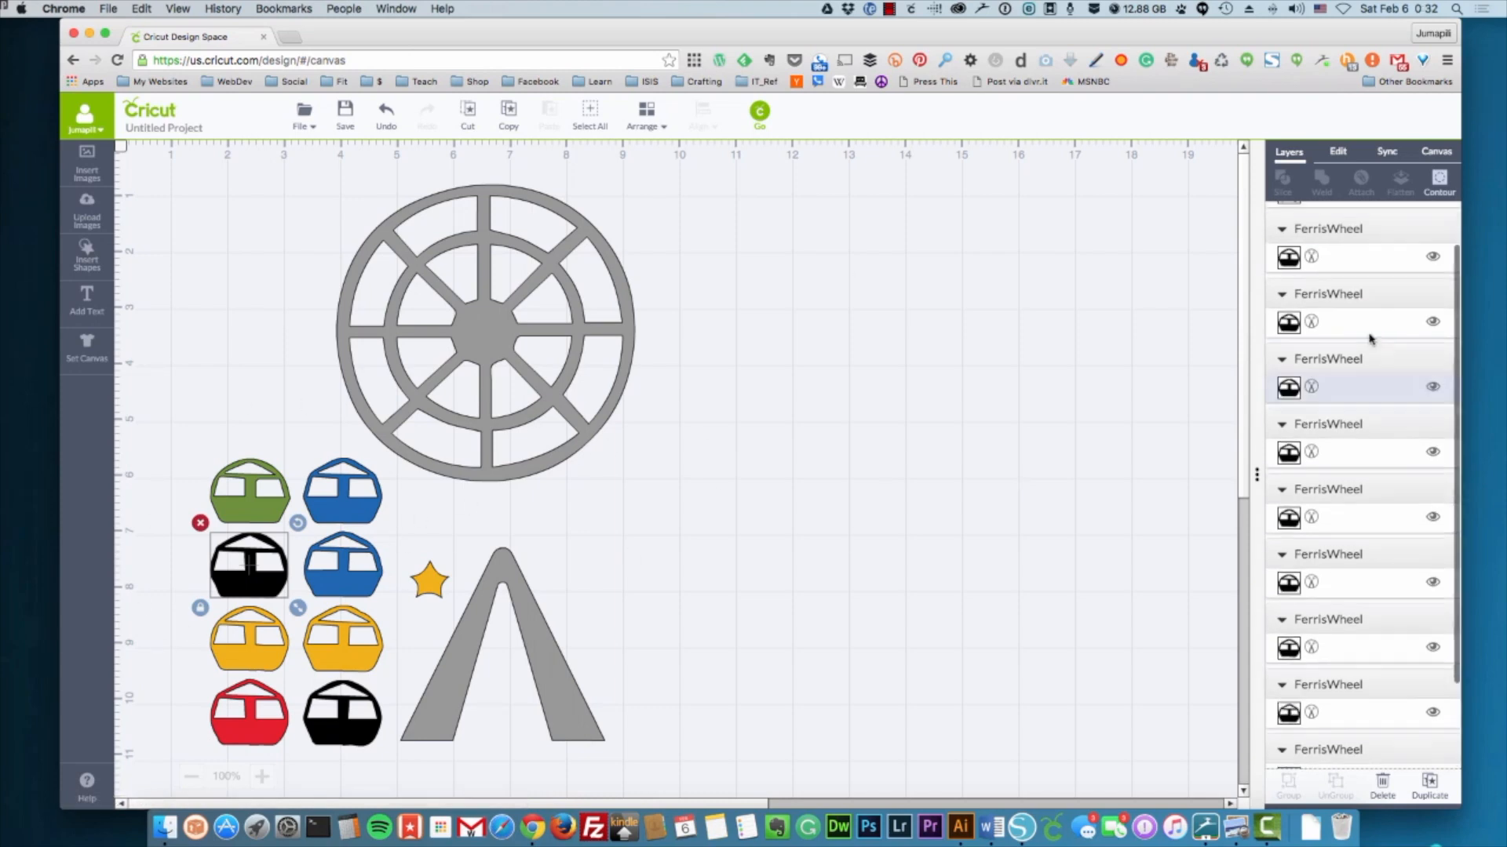
click(1289, 315)
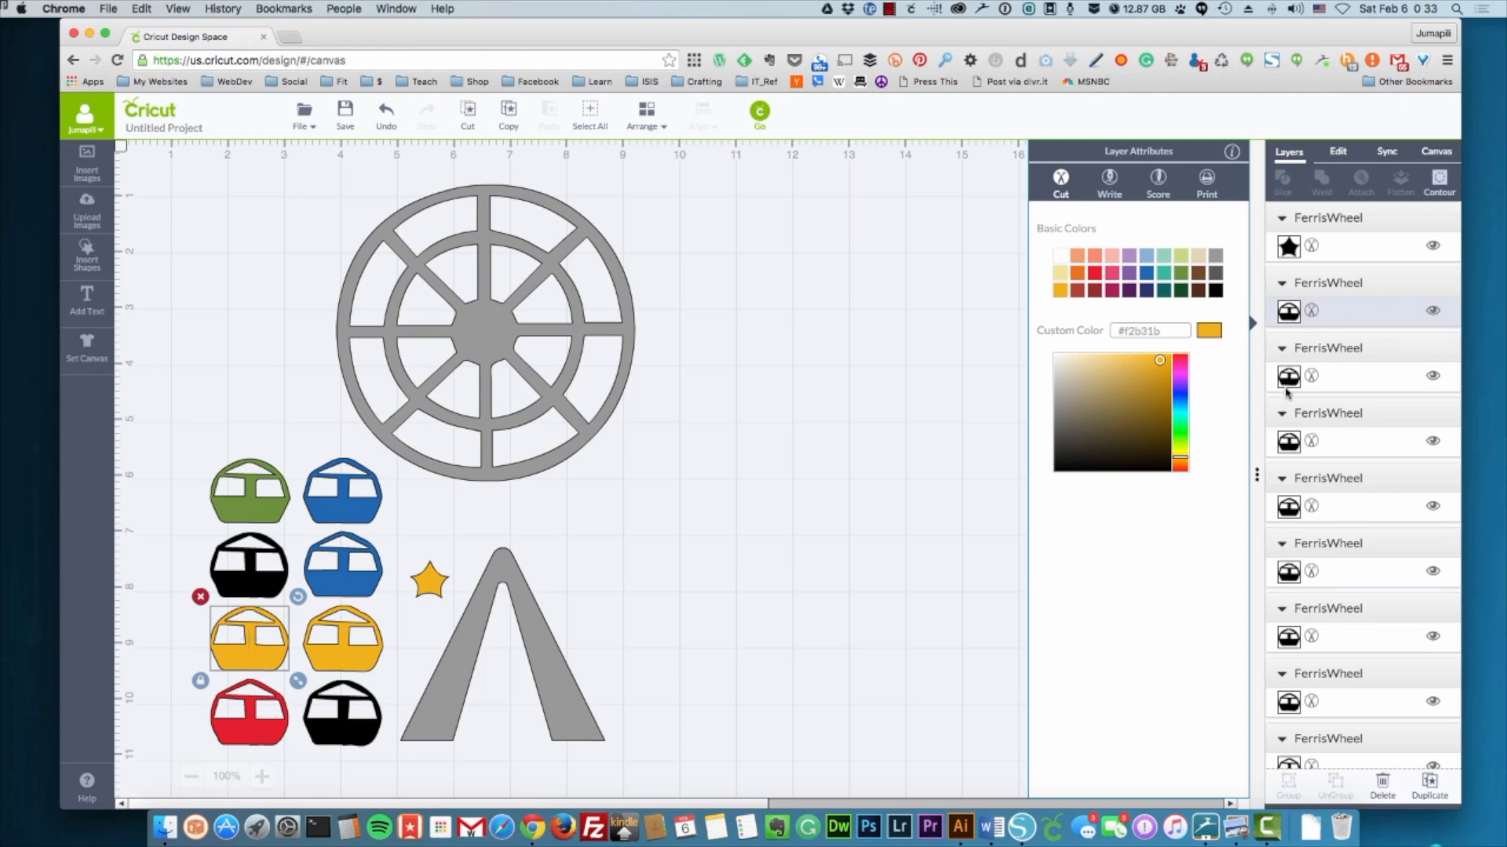
click(1287, 379)
click(1288, 444)
scroll(1288, 460, down, 2)
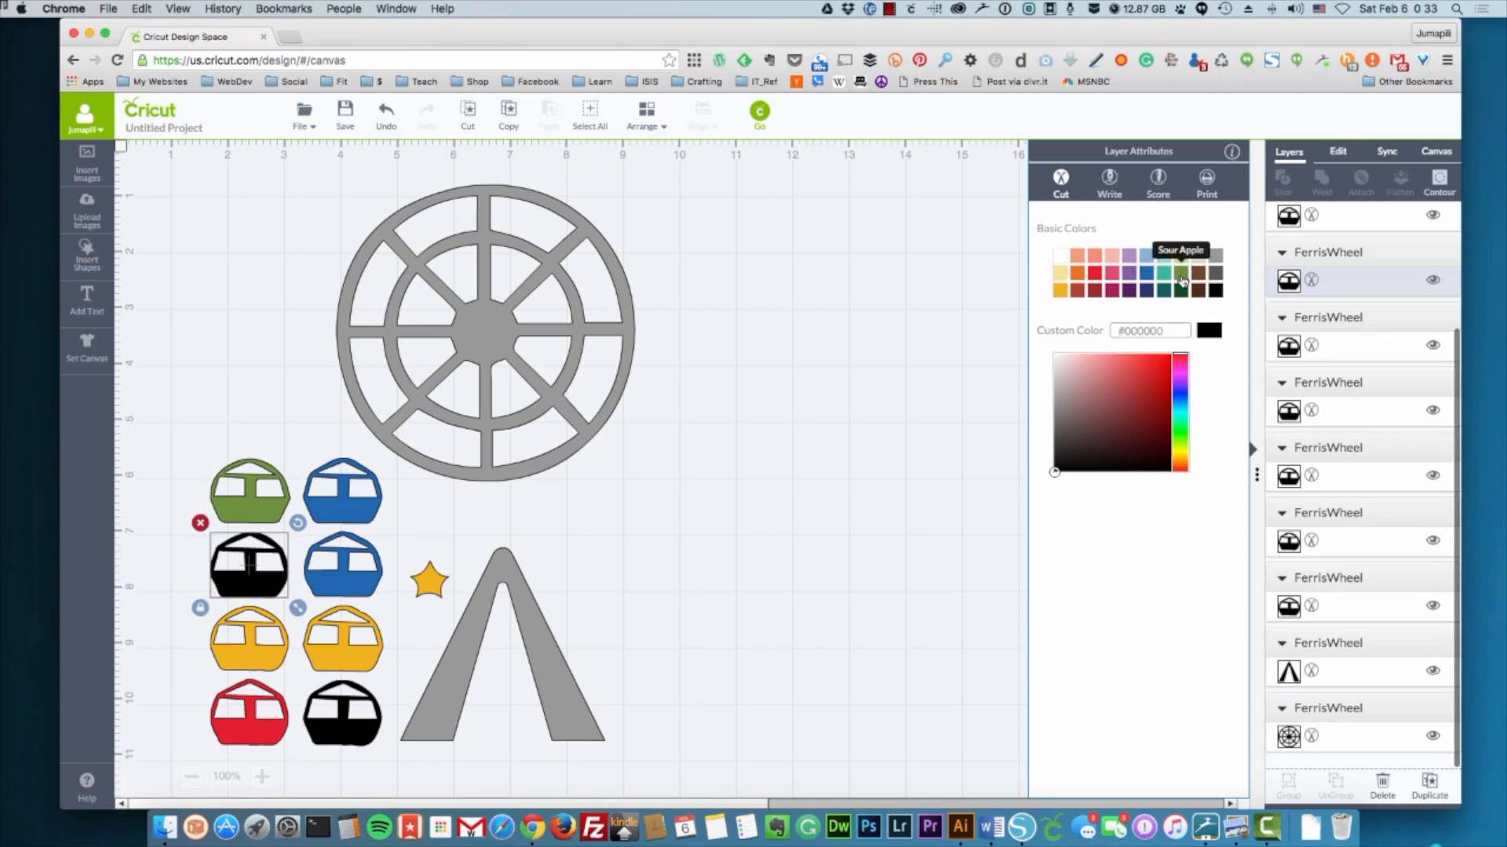
click(1181, 280)
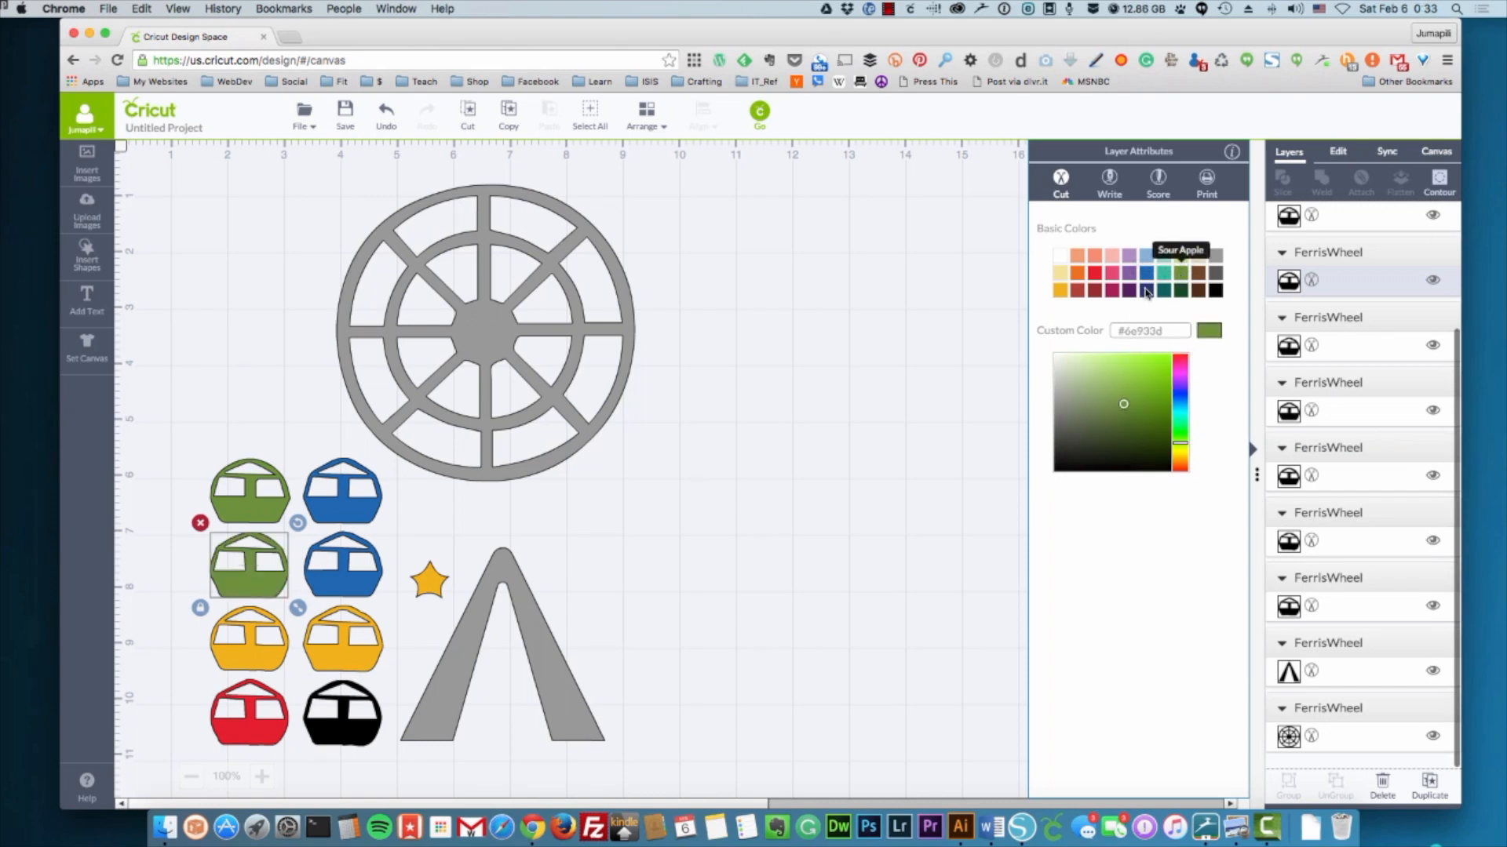
Find the layer of the bottom-right black gondola and recolor it red (#e6212e).
click(352, 738)
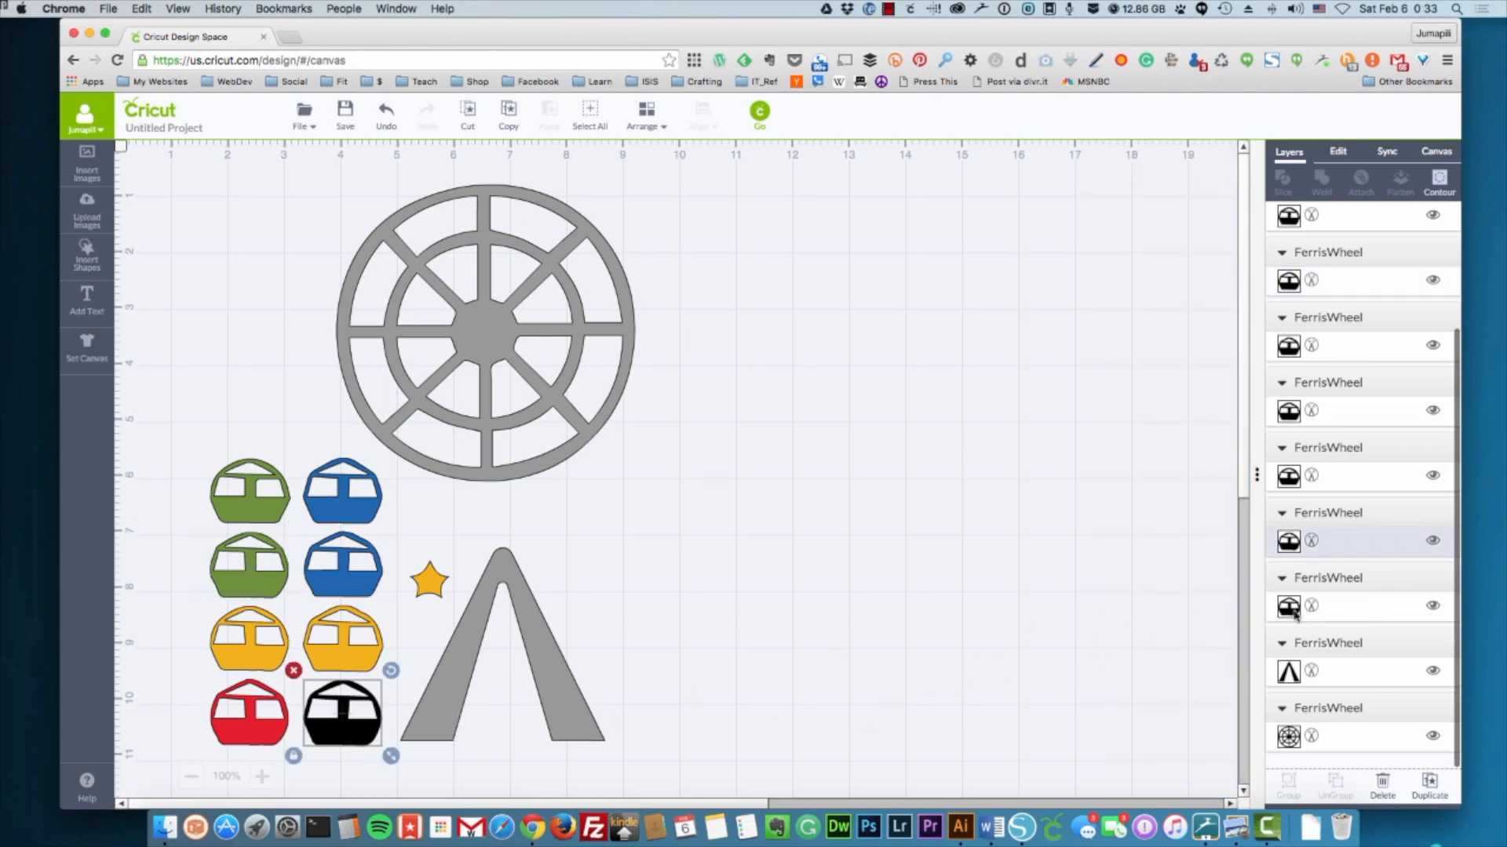
scroll(1300, 518, up, 3)
click(1290, 312)
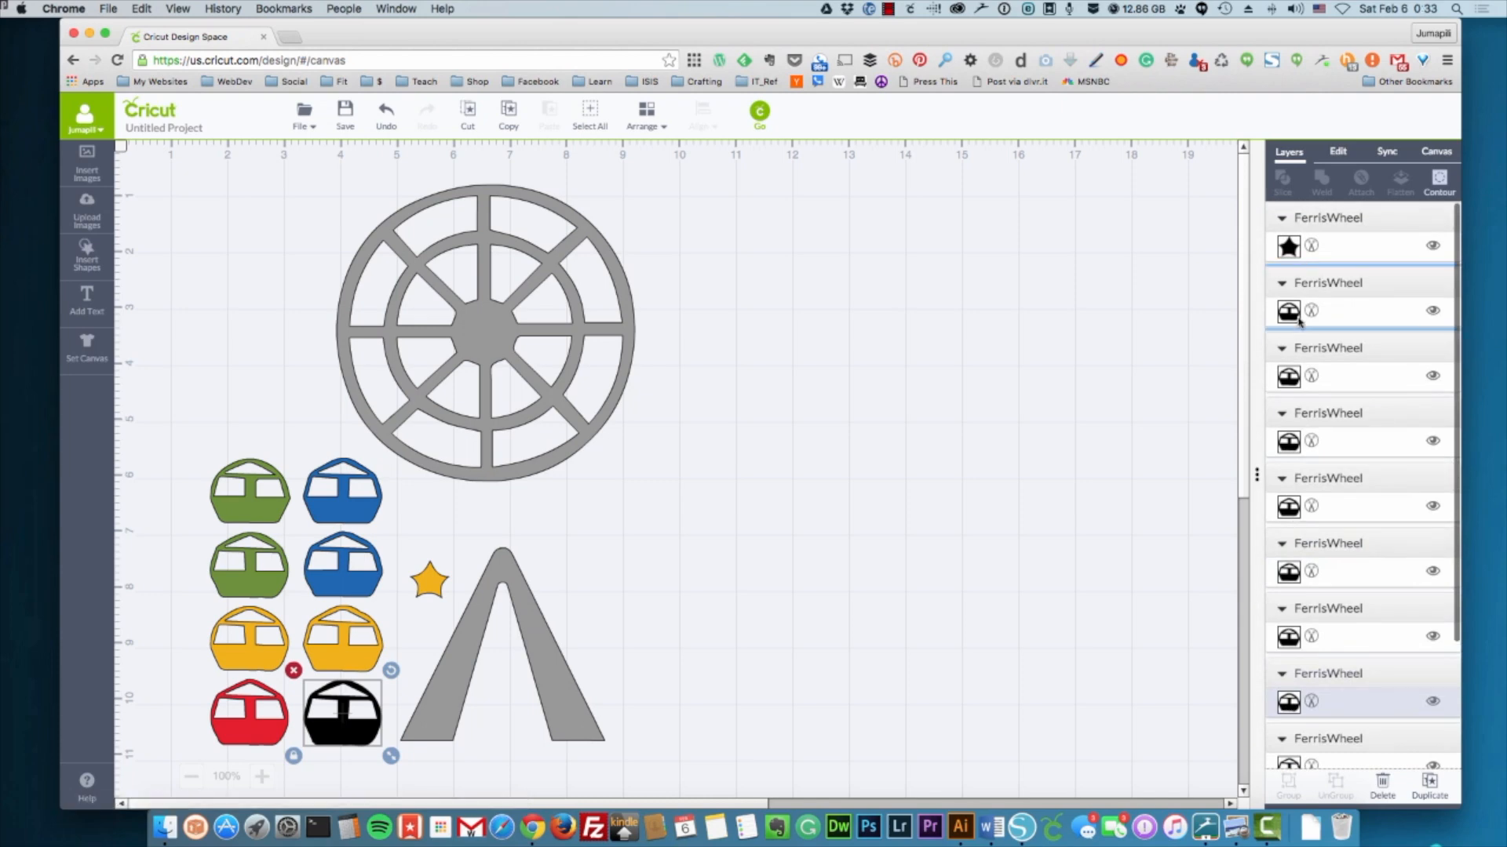
click(1291, 326)
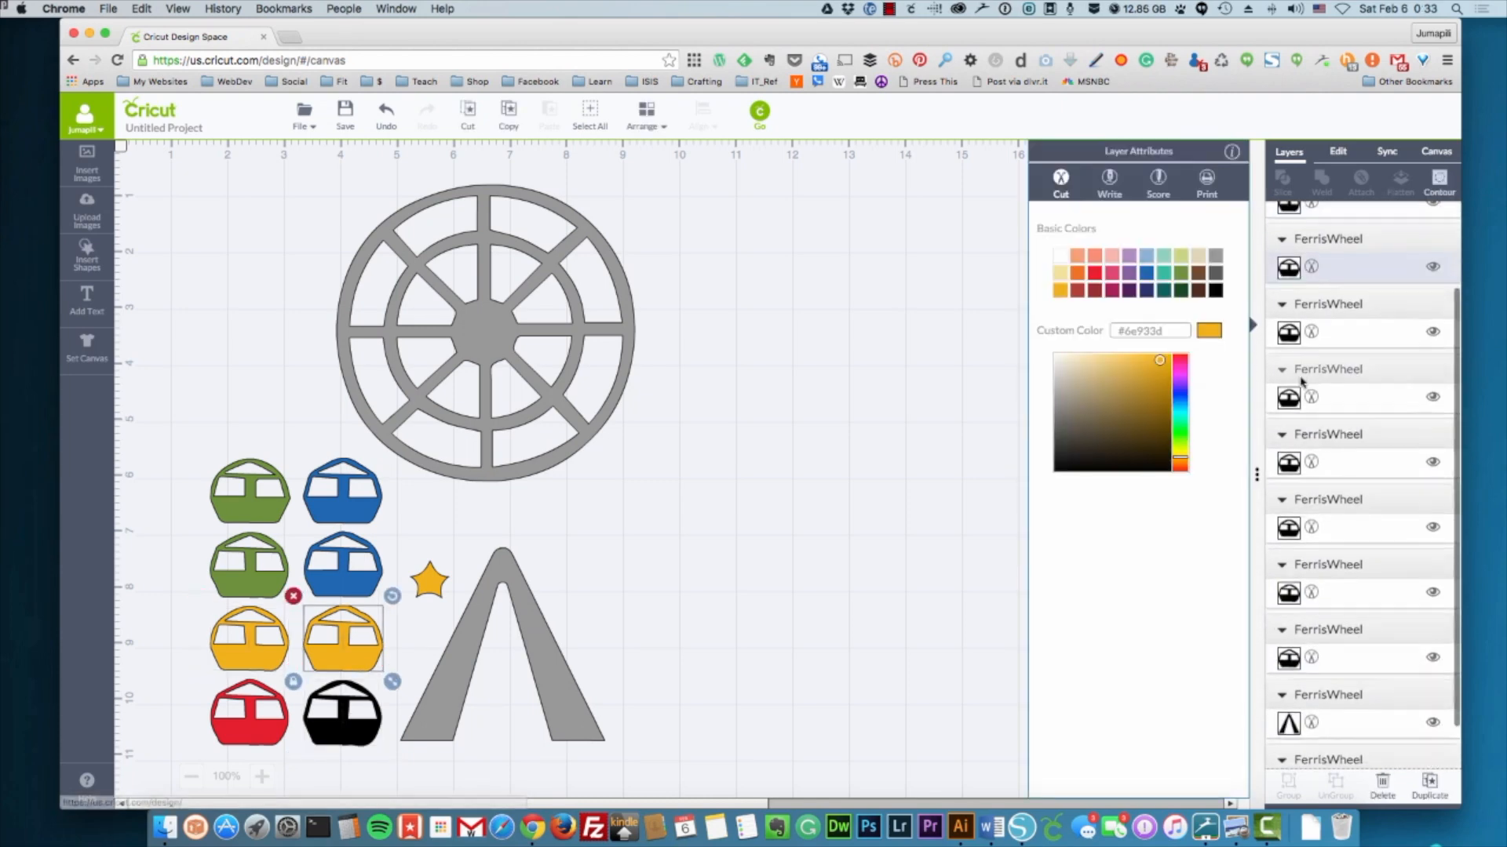
click(1299, 384)
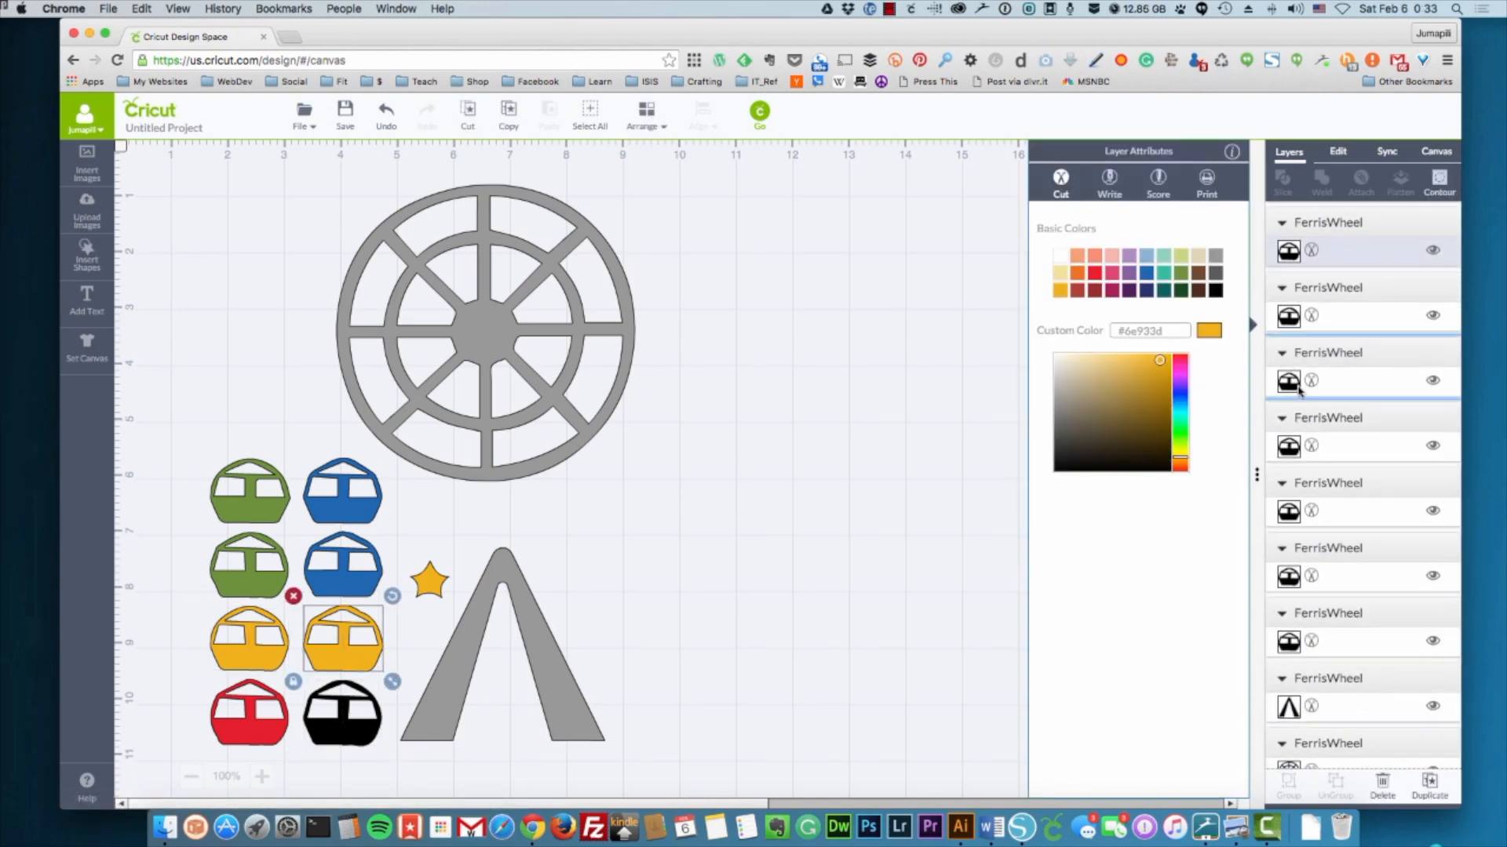
click(1290, 455)
click(1289, 510)
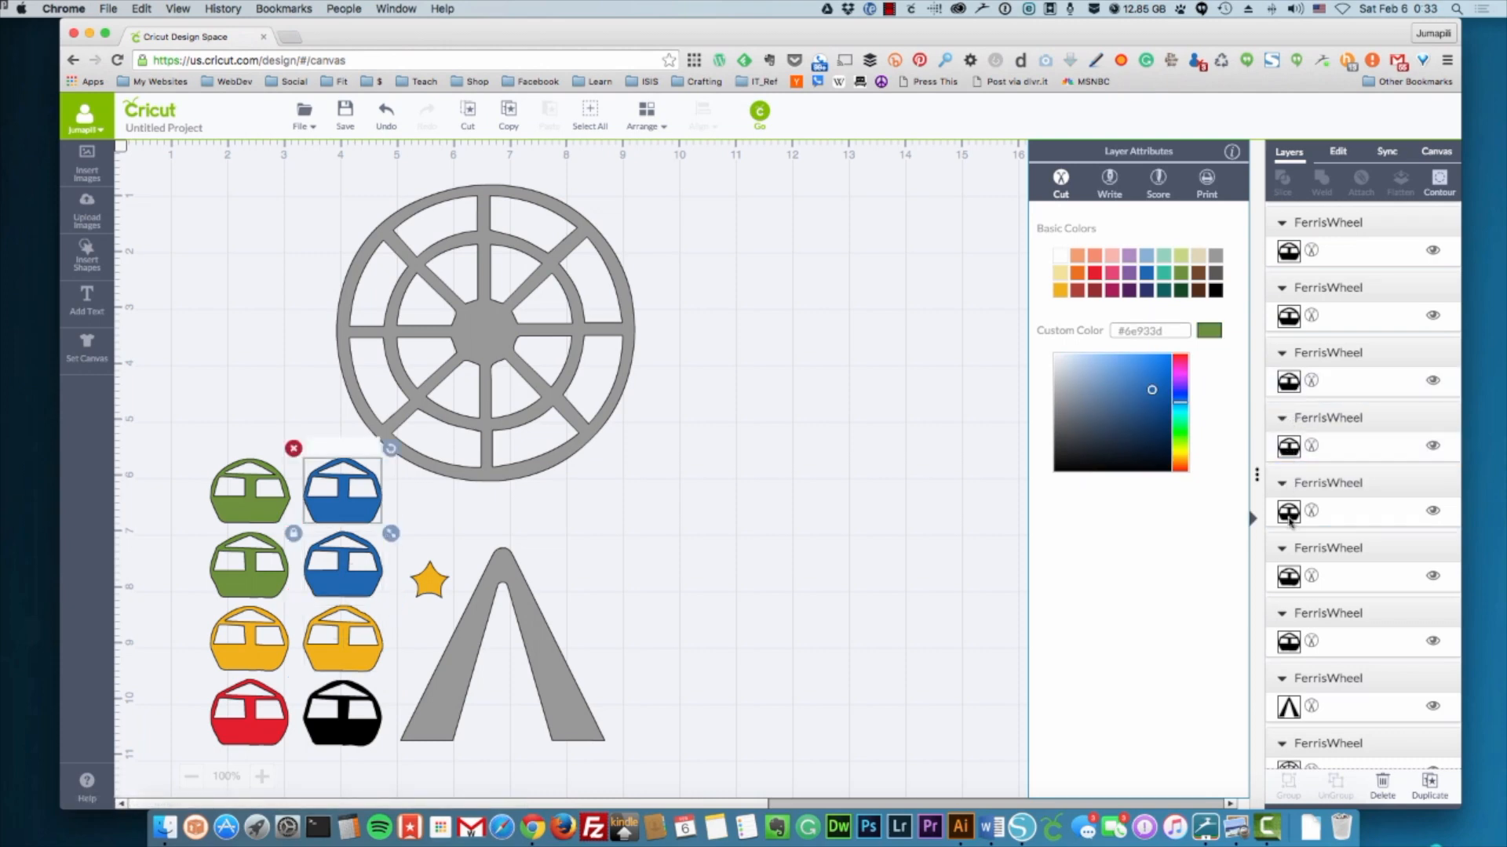
click(1290, 579)
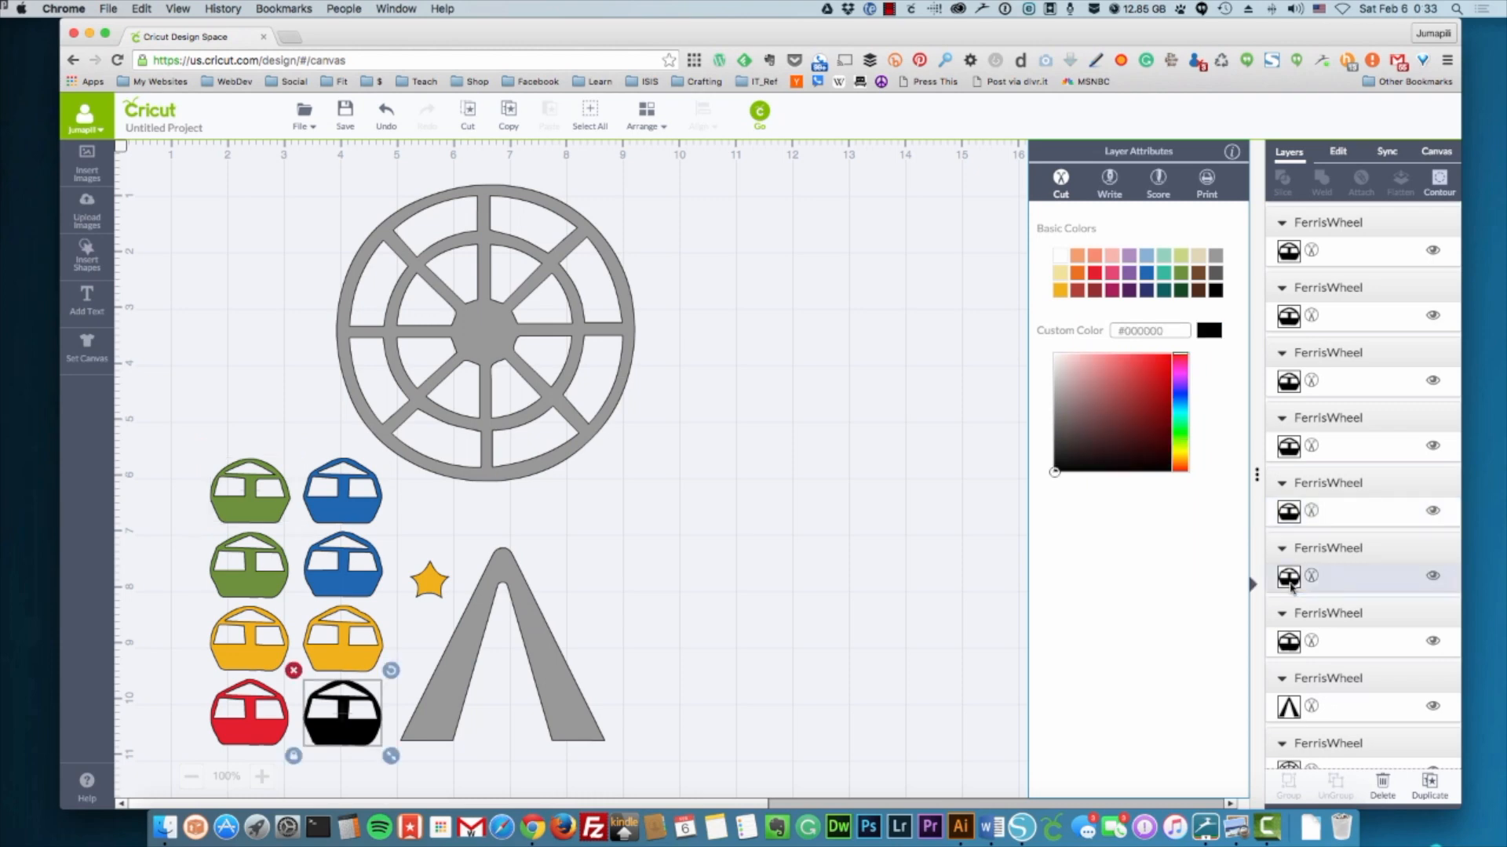
click(1094, 273)
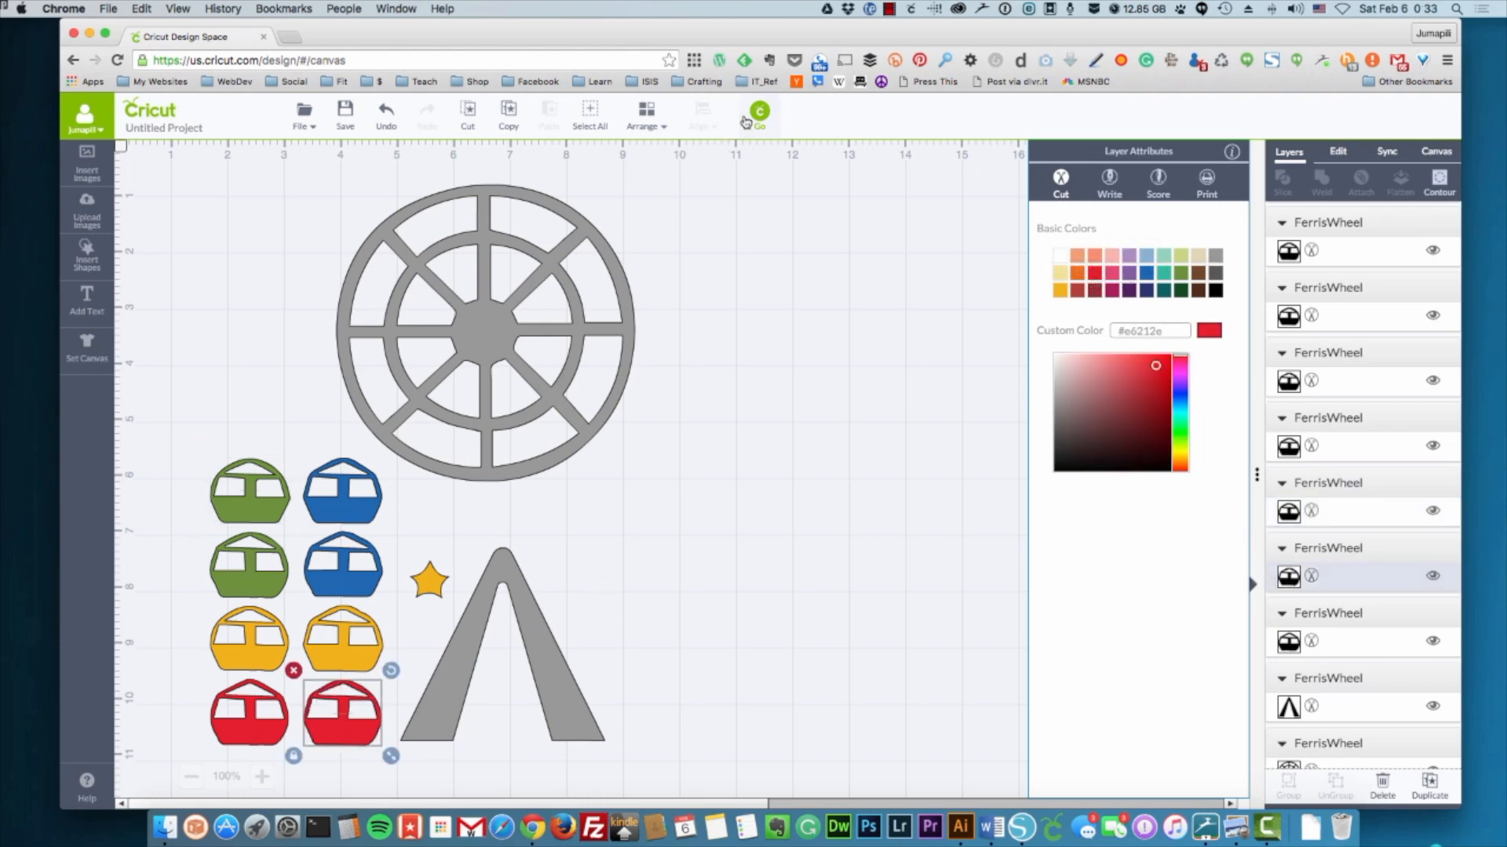
Send the project to the cutting mat preview and review the green, gray, red and yellow mats in turn.
click(760, 112)
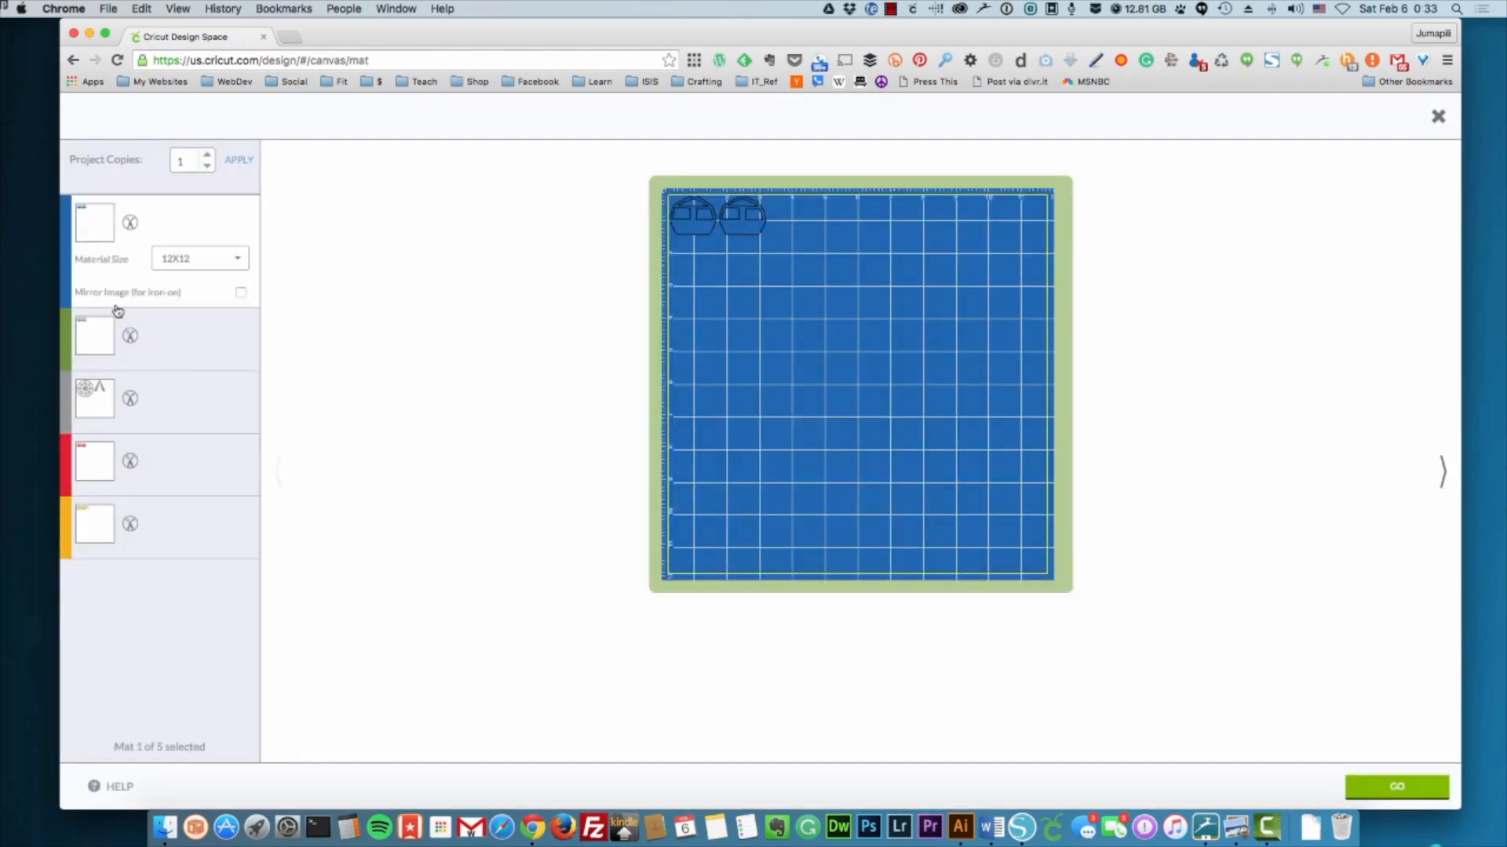
click(123, 349)
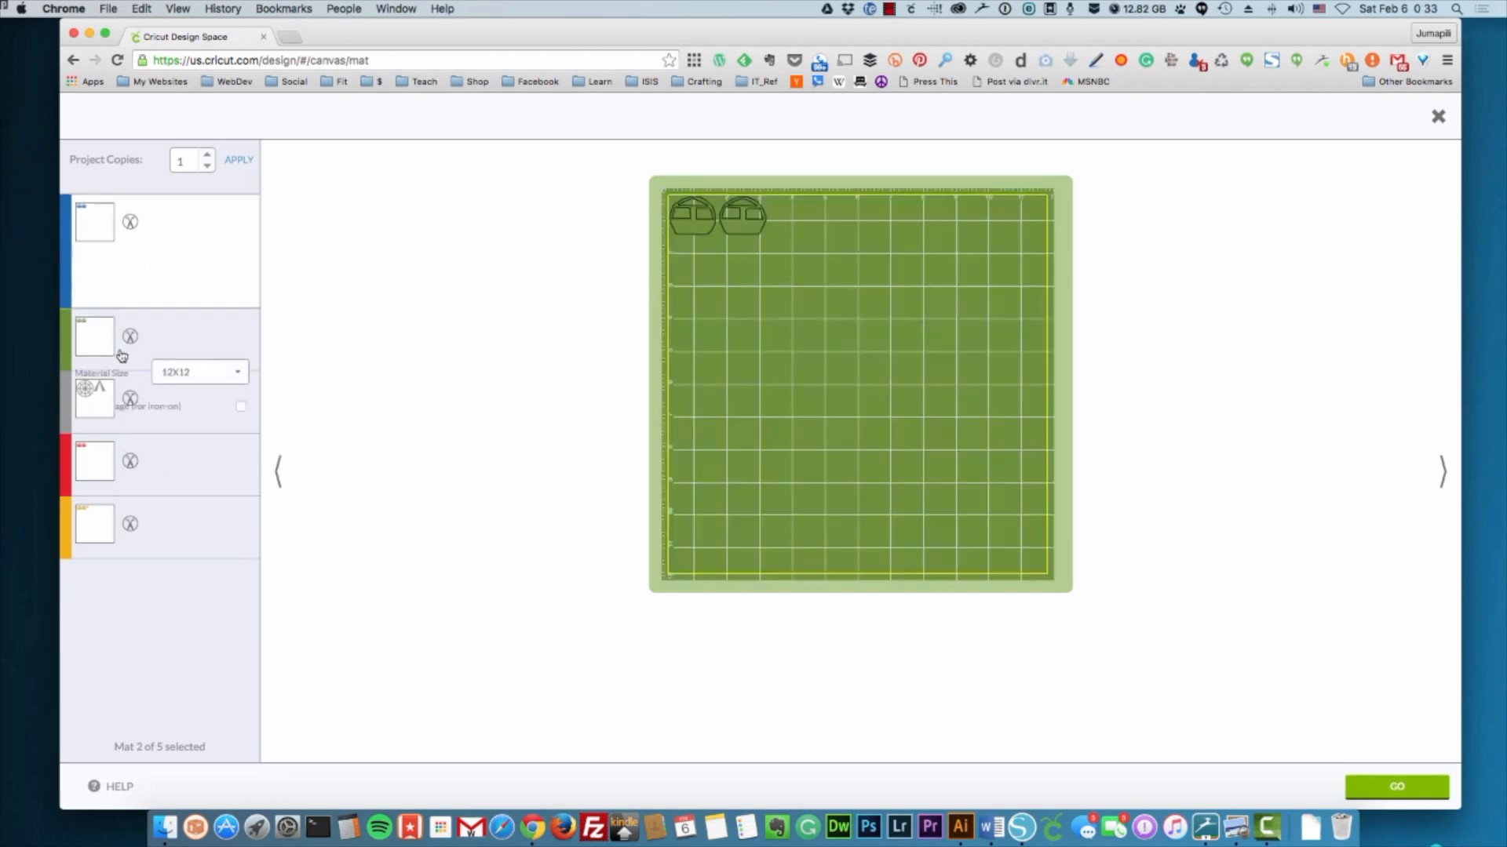
click(117, 412)
click(120, 462)
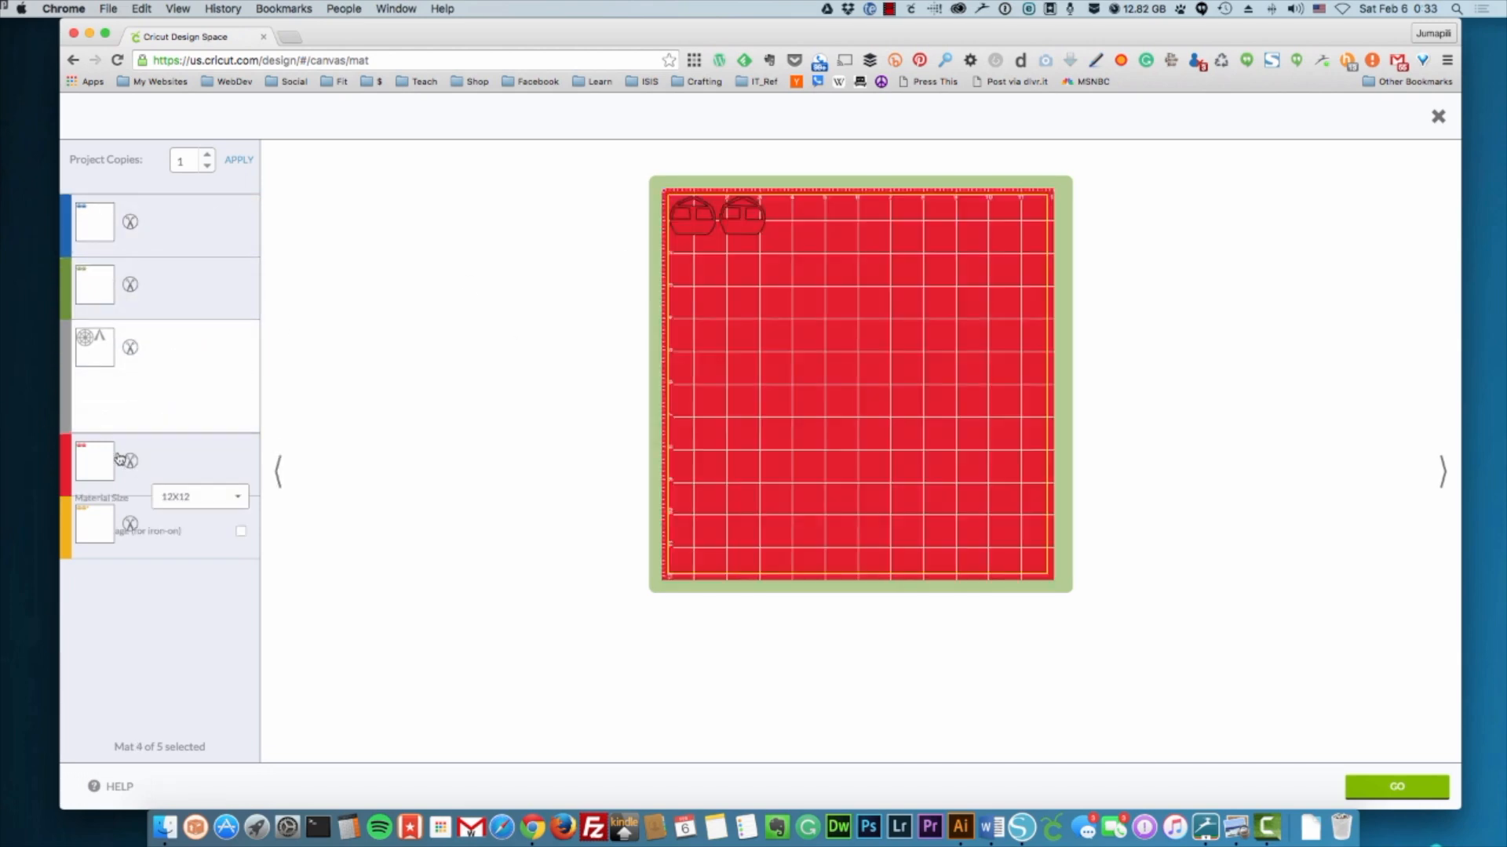
click(133, 539)
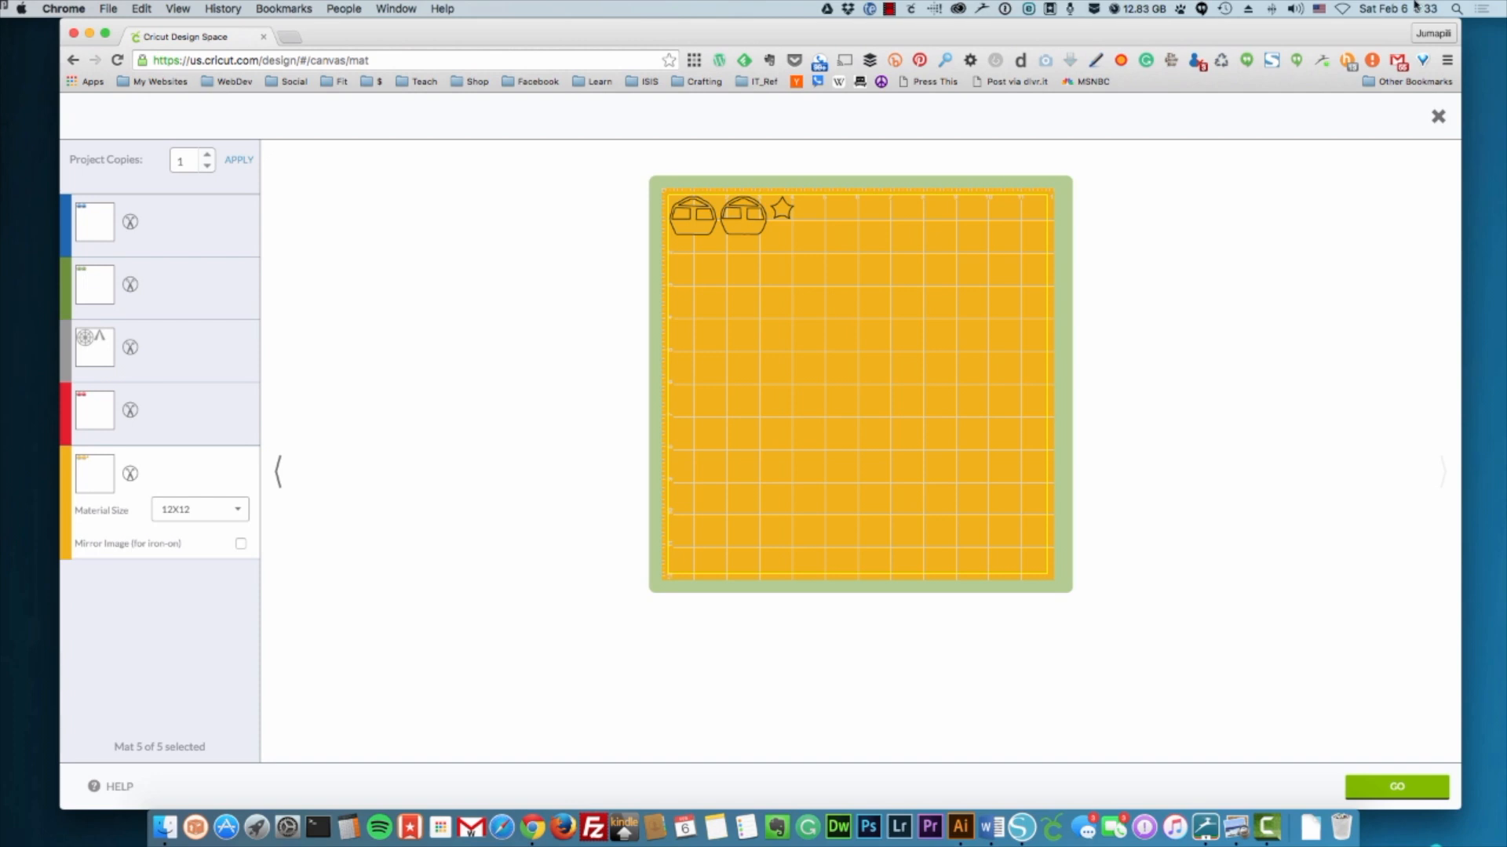
click(889, 8)
click(942, 35)
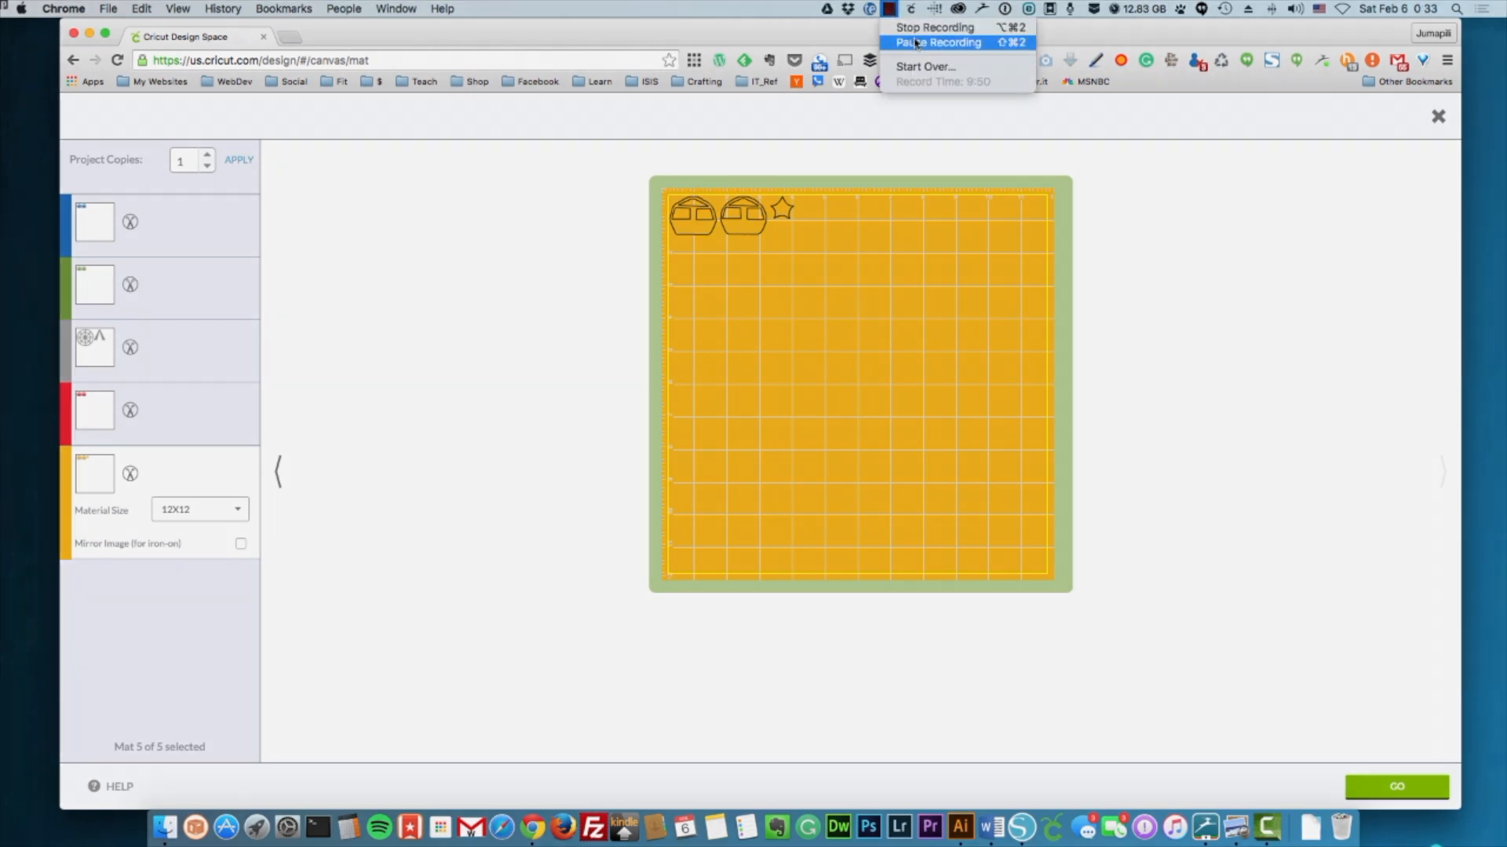